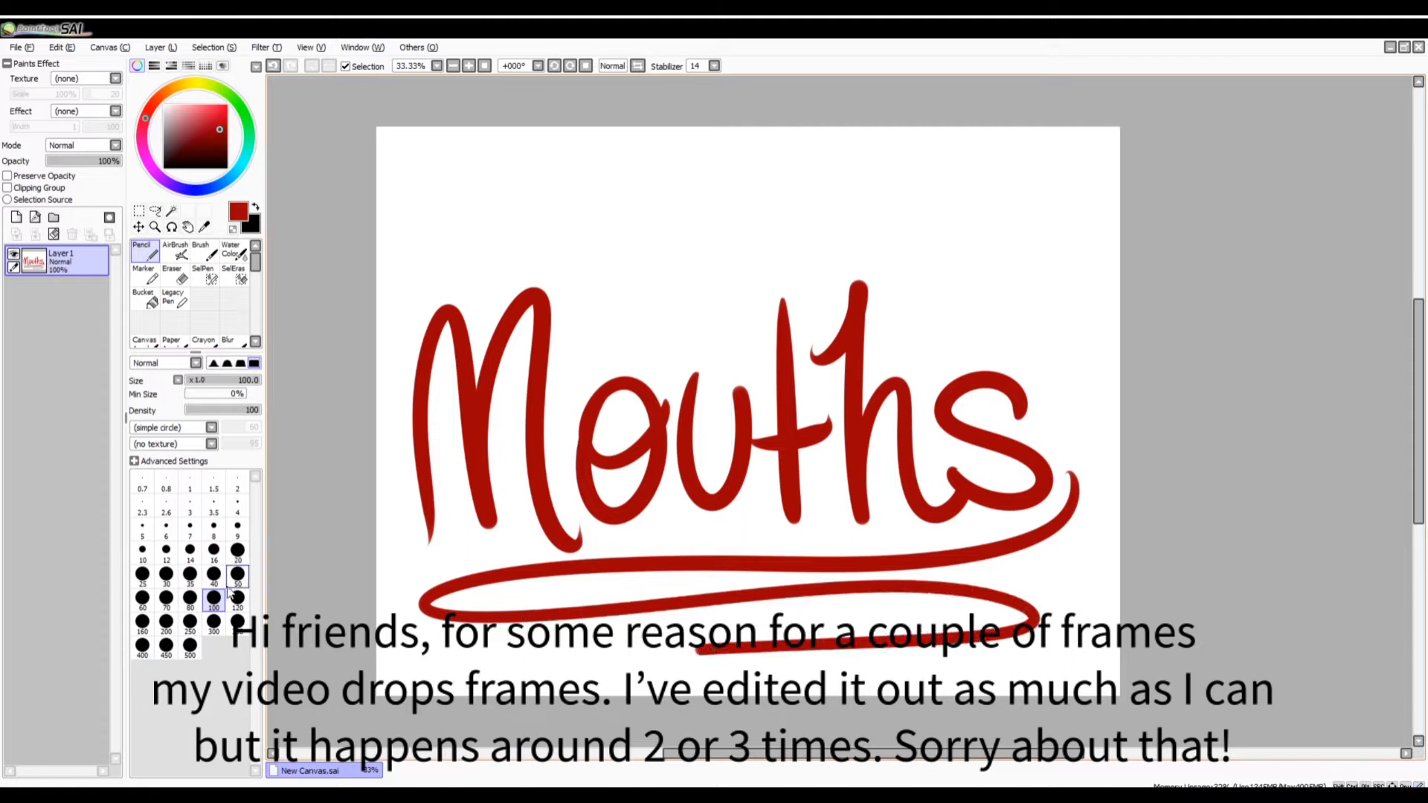
Set the pencil size to 50 and add pairs of short tick marks across the two underline strokes below the Mouths title.
left_click(237, 573)
mouse_move(676, 543)
left_mouse_down()
mouse_move(678, 587)
mouse_move(694, 577)
left_mouse_up()
mouse_move(791, 608)
left_mouse_down()
mouse_move(795, 666)
mouse_move(814, 669)
left_mouse_up()
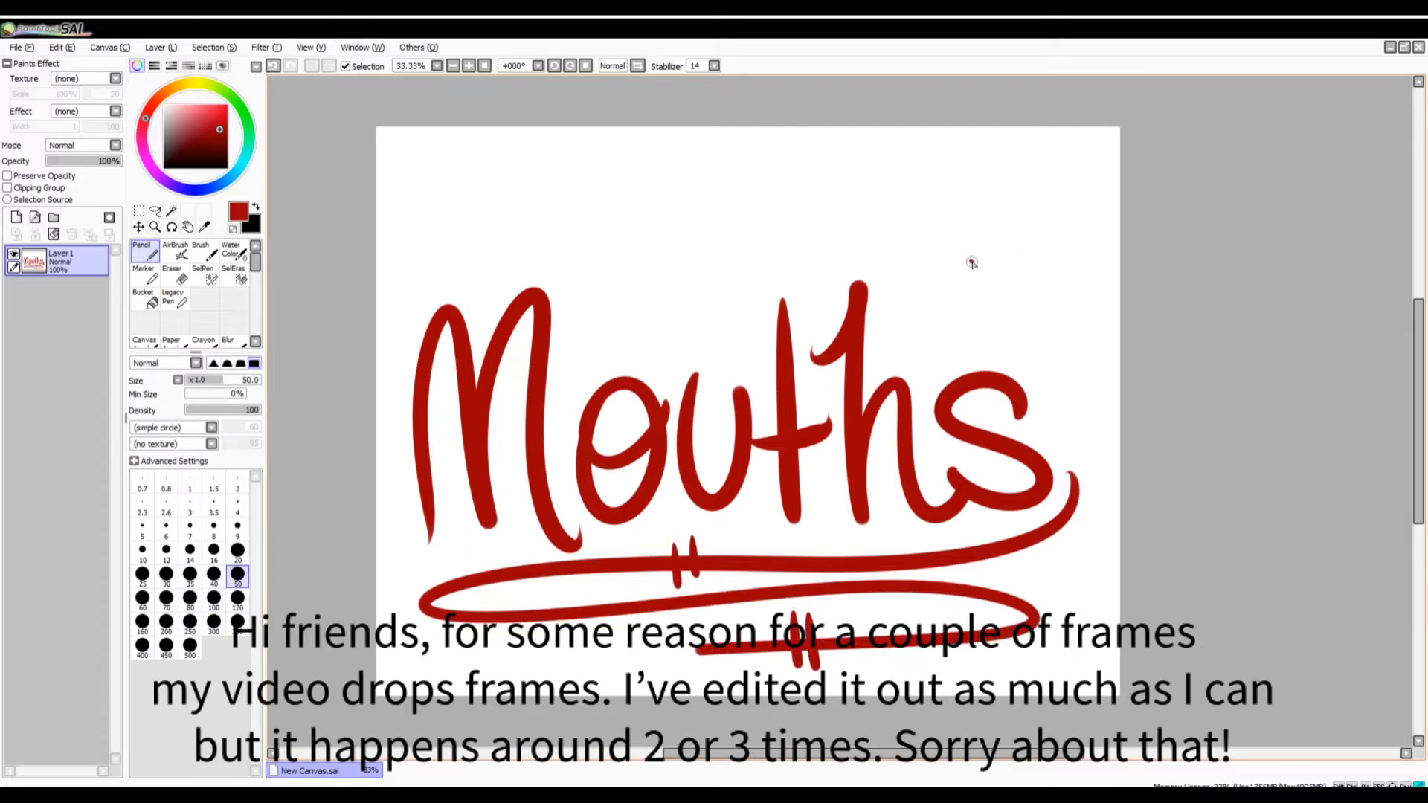
Doodle small example mouths in red in the empty area above the title's letter s.
mouse_move(969, 259)
left_mouse_down()
mouse_move(1020, 268)
mouse_move(1009, 286)
mouse_move(1033, 319)
mouse_move(1083, 296)
mouse_move(1036, 316)
mouse_move(1063, 356)
mouse_move(1072, 308)
mouse_move(1039, 315)
mouse_move(1072, 307)
mouse_move(1055, 346)
mouse_move(1042, 320)
mouse_move(1067, 325)
mouse_move(1079, 362)
left_mouse_up()
left_click_drag(1091, 285, 1083, 246)
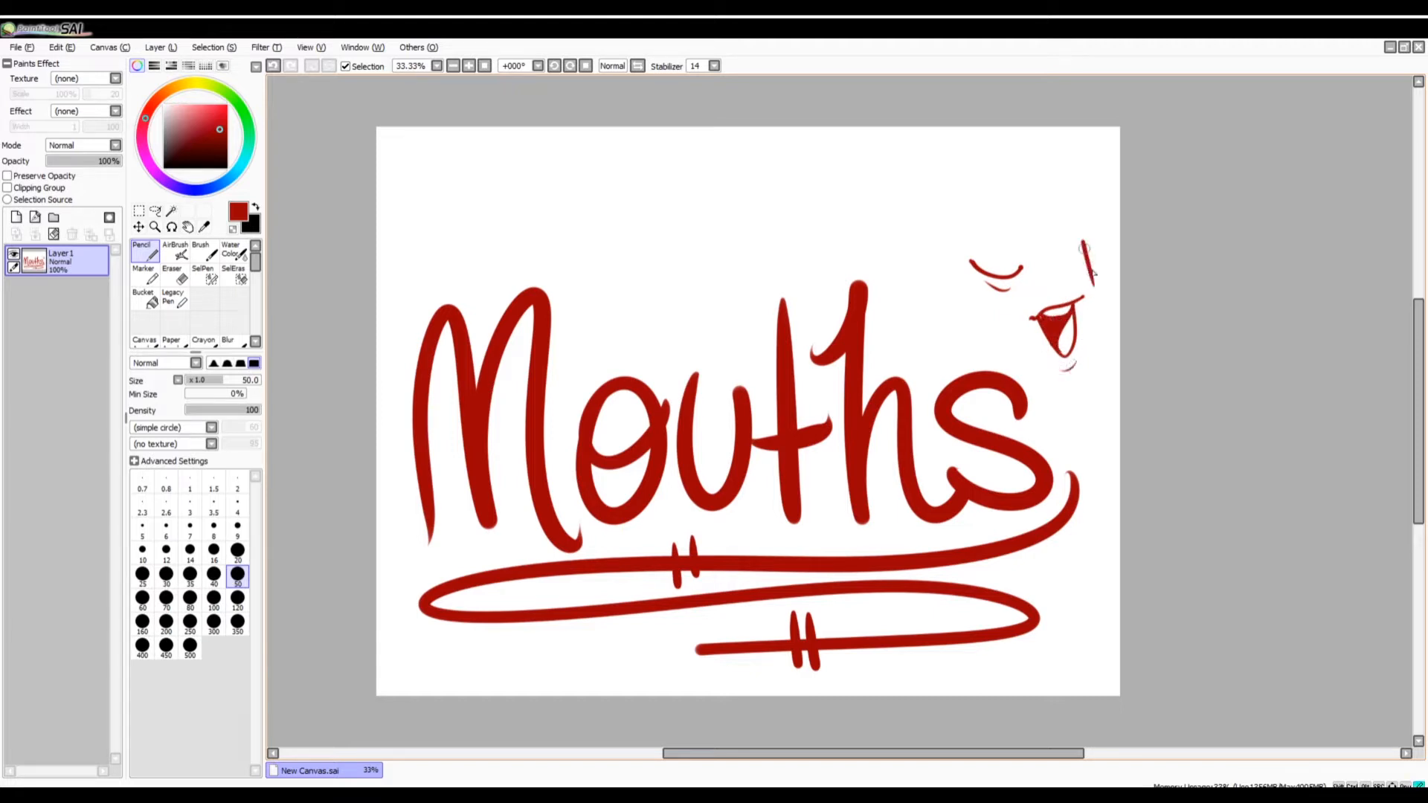
left_click(1095, 292)
mouse_move(983, 228)
left_mouse_down()
mouse_move(984, 241)
mouse_move(1014, 238)
left_mouse_up()
key("ctrl+z")
key("ctrl+z")
key("ctrl+z")
left_click(982, 244)
key("ctrl+z")
left_click_drag(980, 239, 1012, 250)
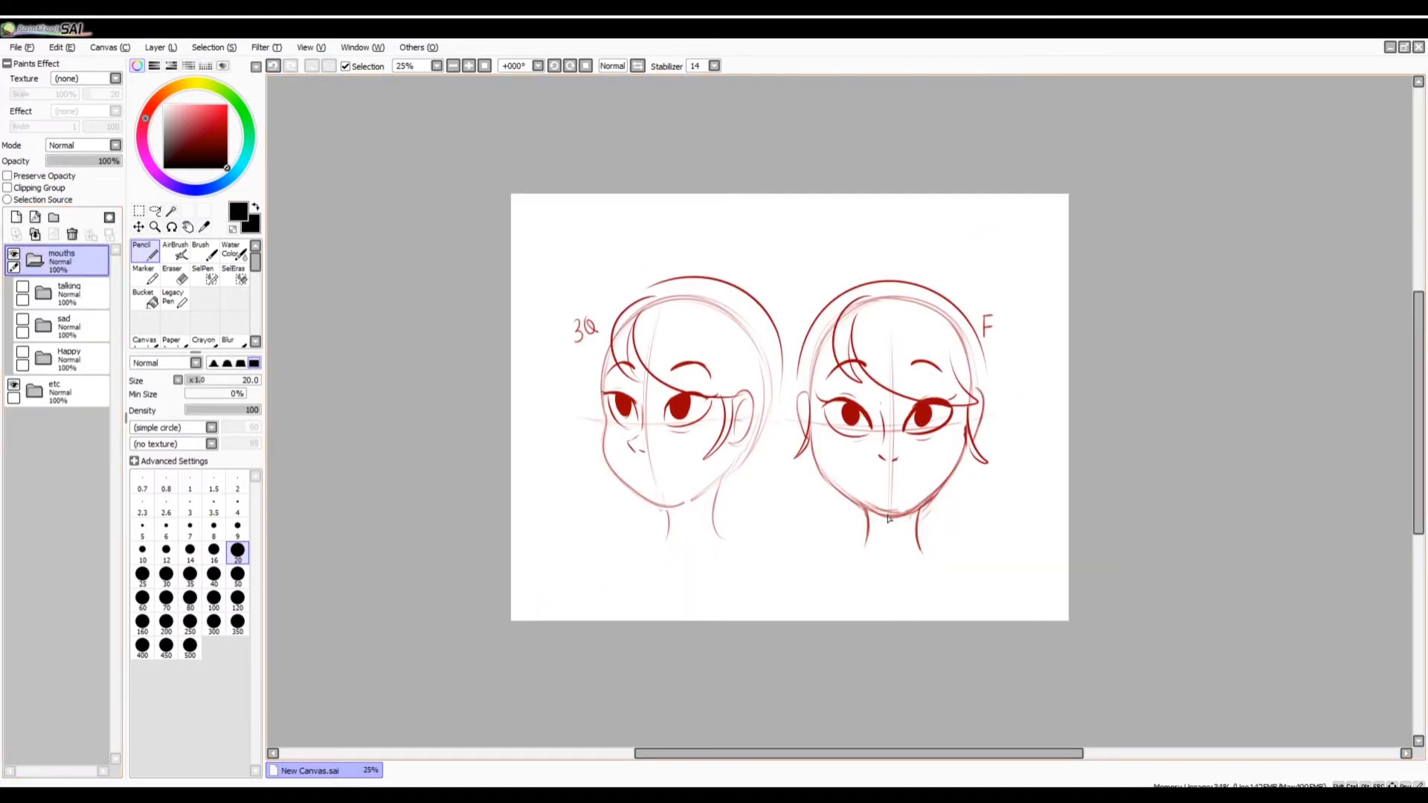
Expand the Happy folder inside the mouths folder.
left_click_drag(668, 753, 682, 753)
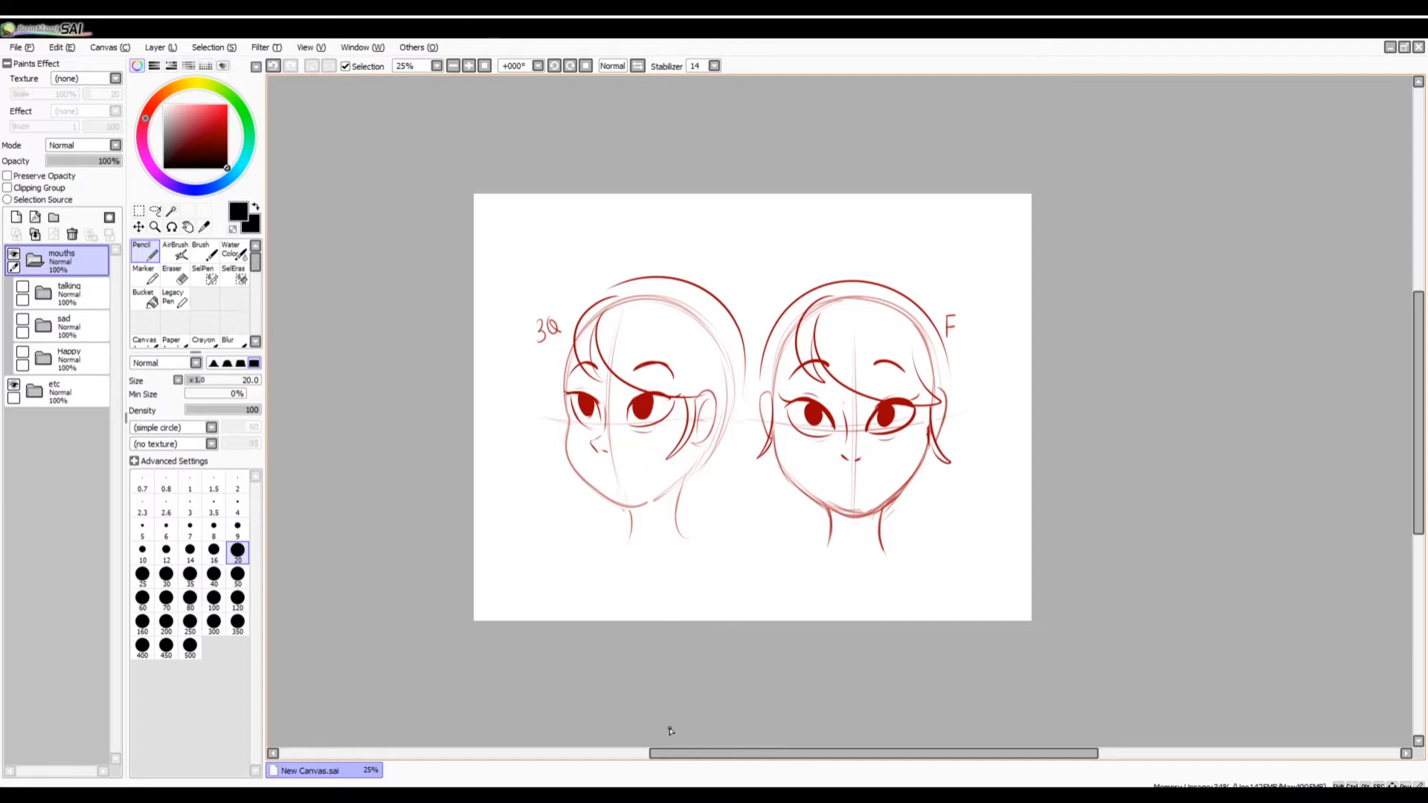
left_click(66, 358)
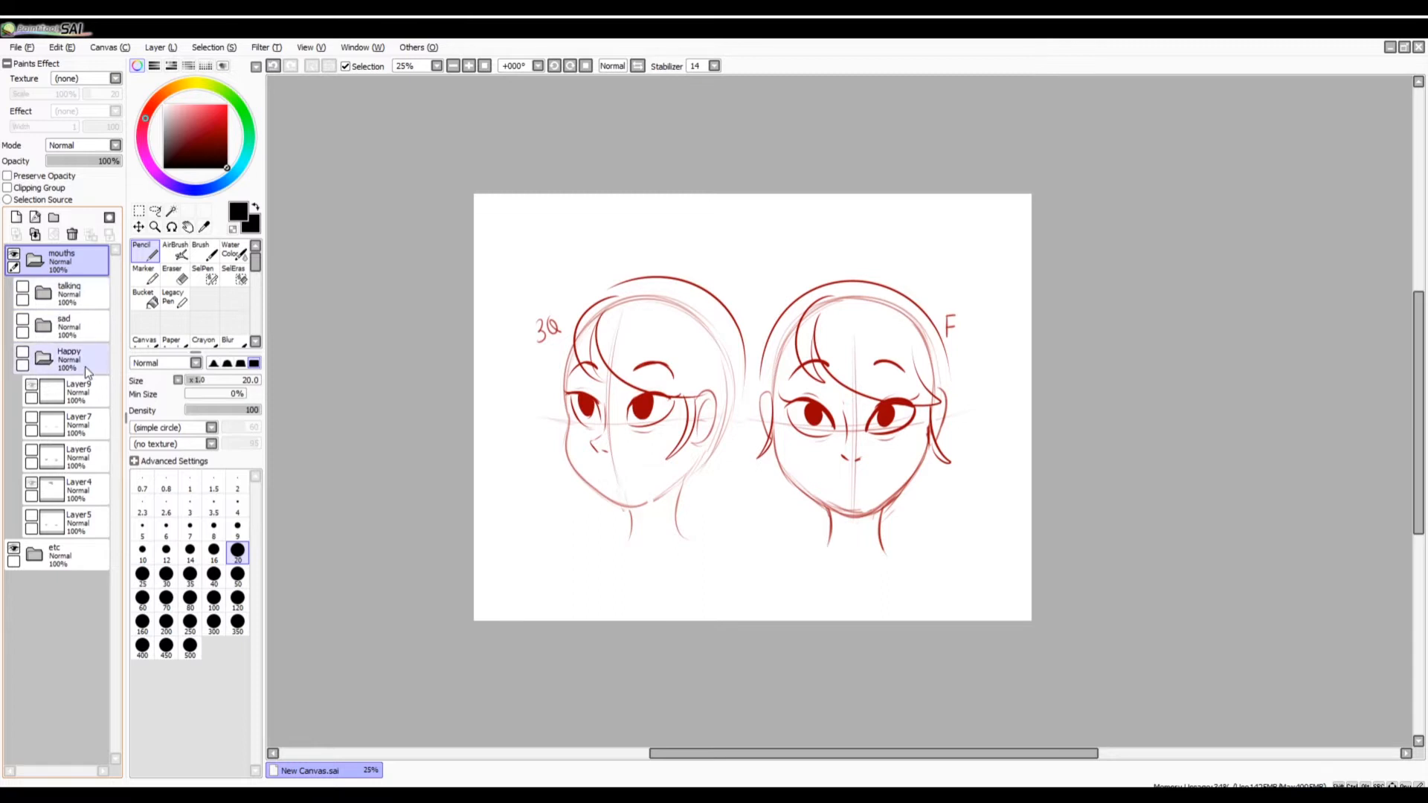
left_click(470, 66)
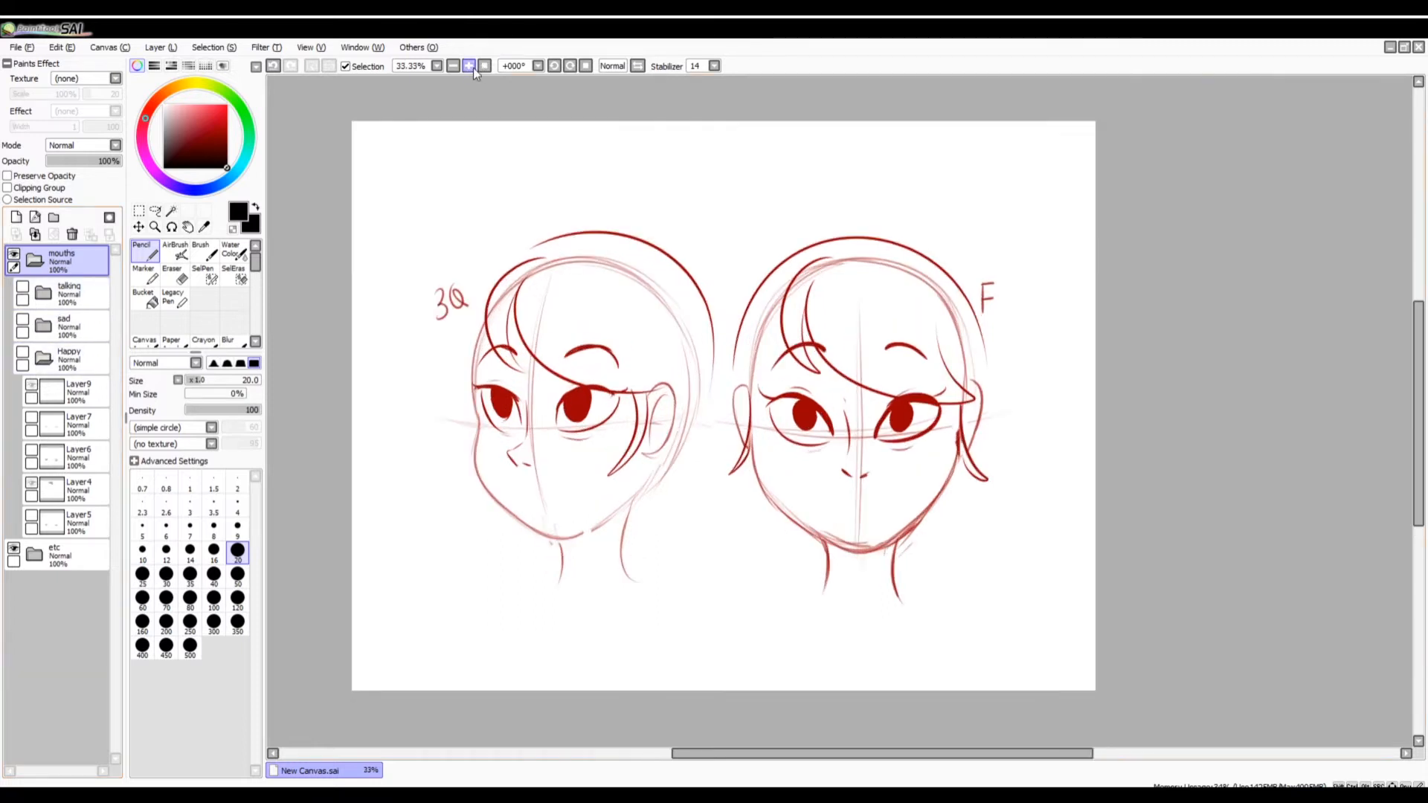
mouse_move(774, 753)
left_mouse_down()
mouse_move(725, 732)
mouse_move(720, 756)
mouse_move(701, 741)
left_mouse_up()
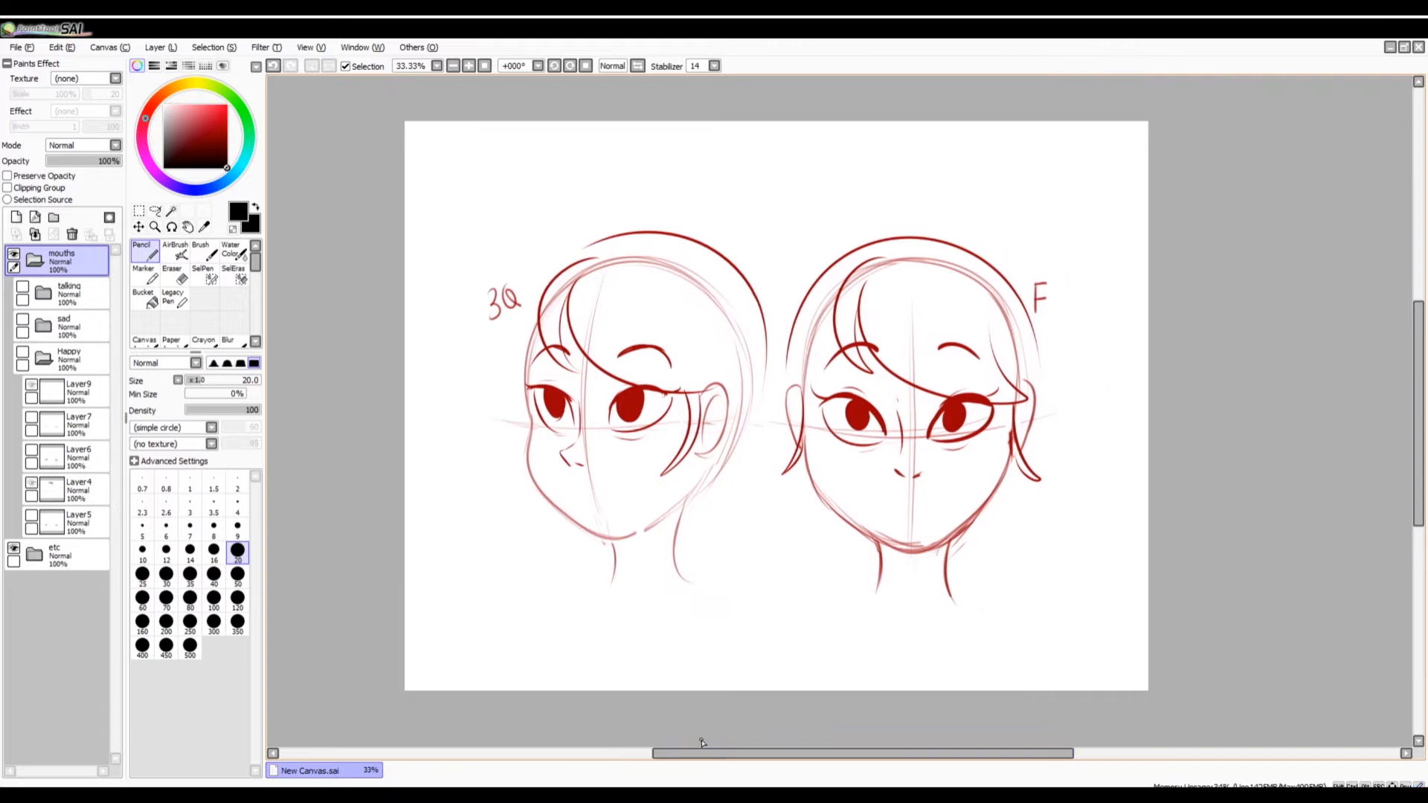
Create a layer above the mouths folder and outline the three-quarter face's lower half, from cheeks to chin, in lime green.
left_click(16, 217)
left_click(205, 92)
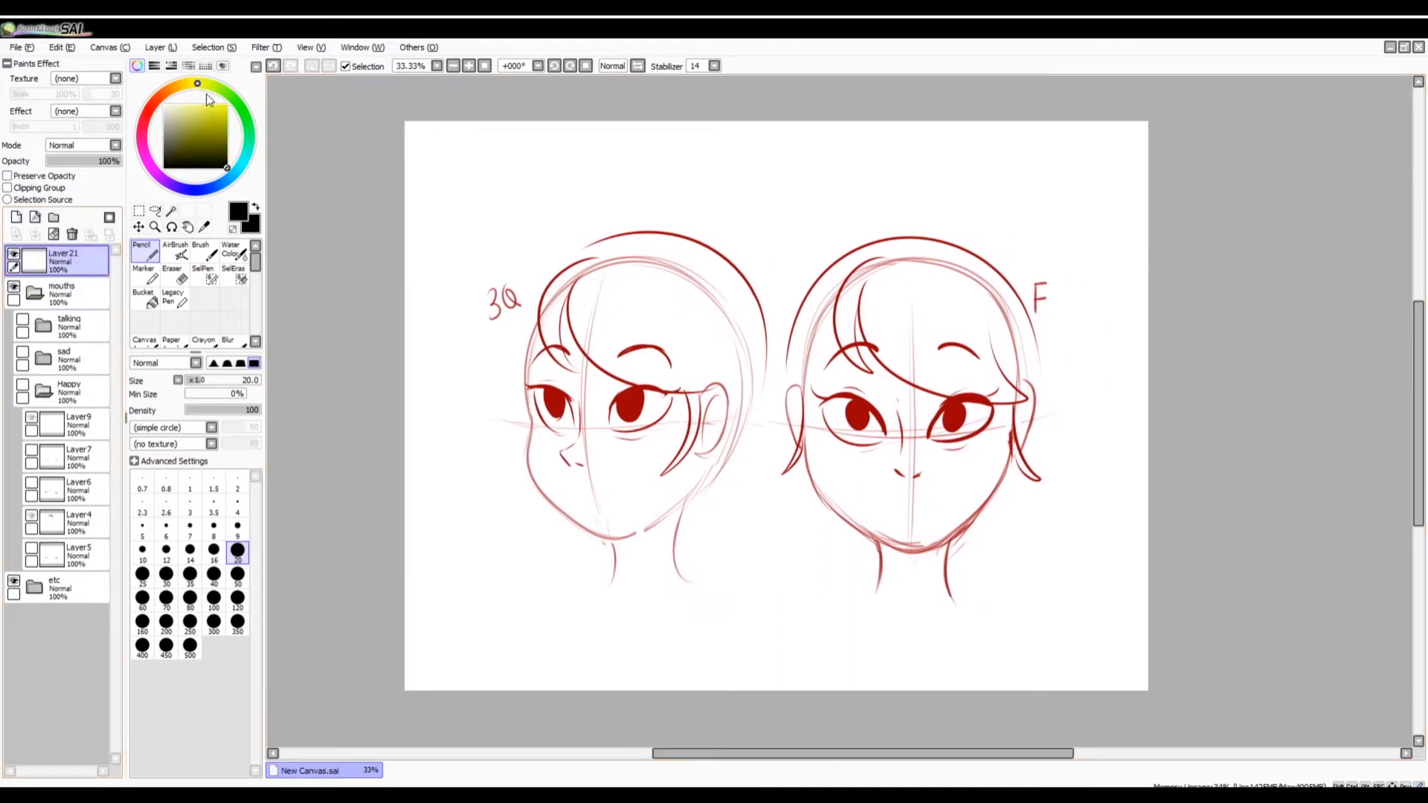
left_click(221, 106)
left_click(209, 84)
left_click(217, 111)
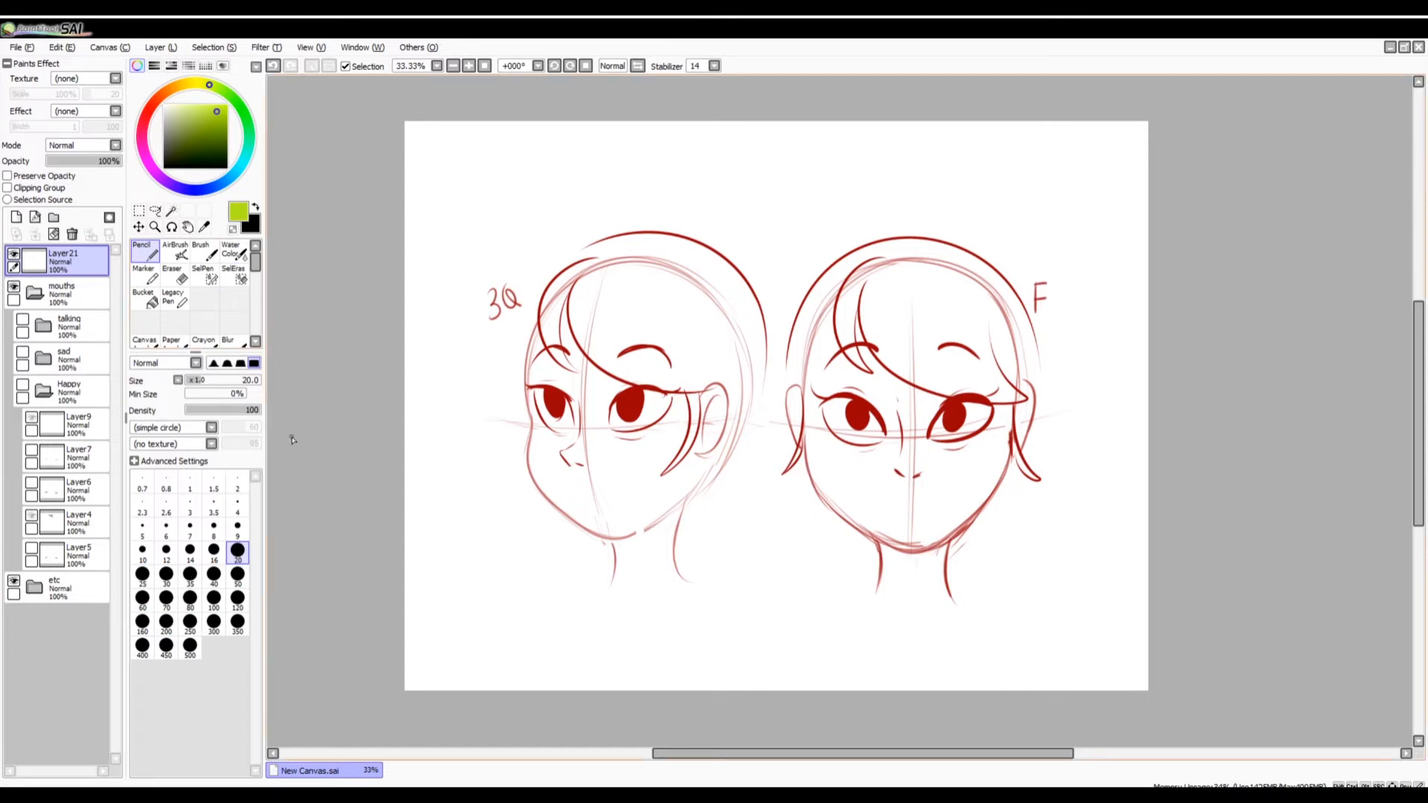
mouse_move(530, 450)
left_mouse_down()
mouse_move(604, 454)
mouse_move(632, 435)
mouse_move(680, 473)
mouse_move(570, 451)
mouse_move(680, 491)
mouse_move(592, 533)
mouse_move(574, 518)
left_mouse_up()
key("ctrl+z")
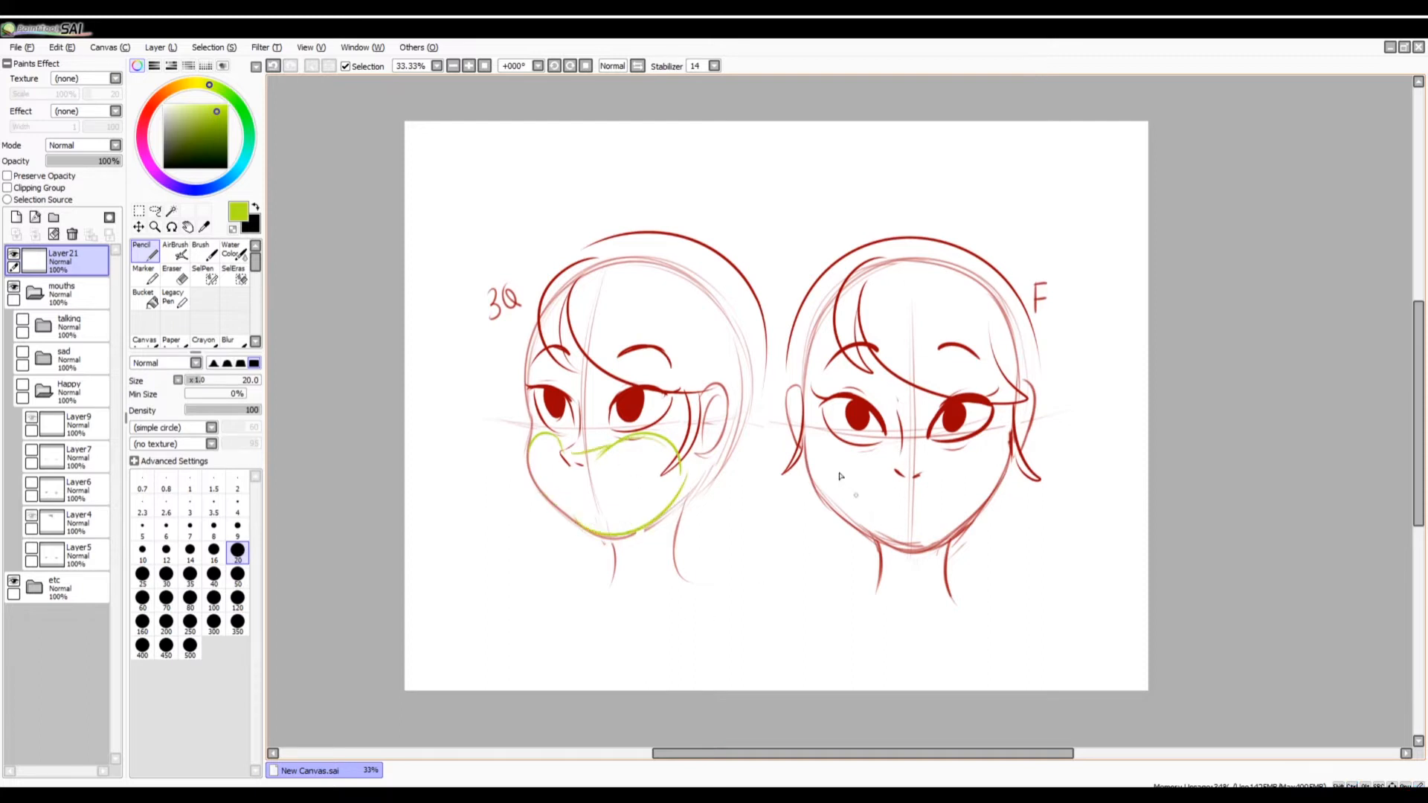
Outline the front face's cheeks and chin area in lime green, redoing strokes until the shape fits the jaw.
mouse_move(811, 475)
left_mouse_down()
mouse_move(859, 443)
mouse_move(1004, 459)
mouse_move(911, 447)
mouse_move(981, 519)
mouse_move(1008, 470)
left_mouse_up()
key("ctrl+z")
mouse_move(824, 502)
left_mouse_down()
mouse_move(997, 461)
mouse_move(906, 553)
left_mouse_up()
key("ctrl+z")
left_click_drag(810, 474, 934, 554)
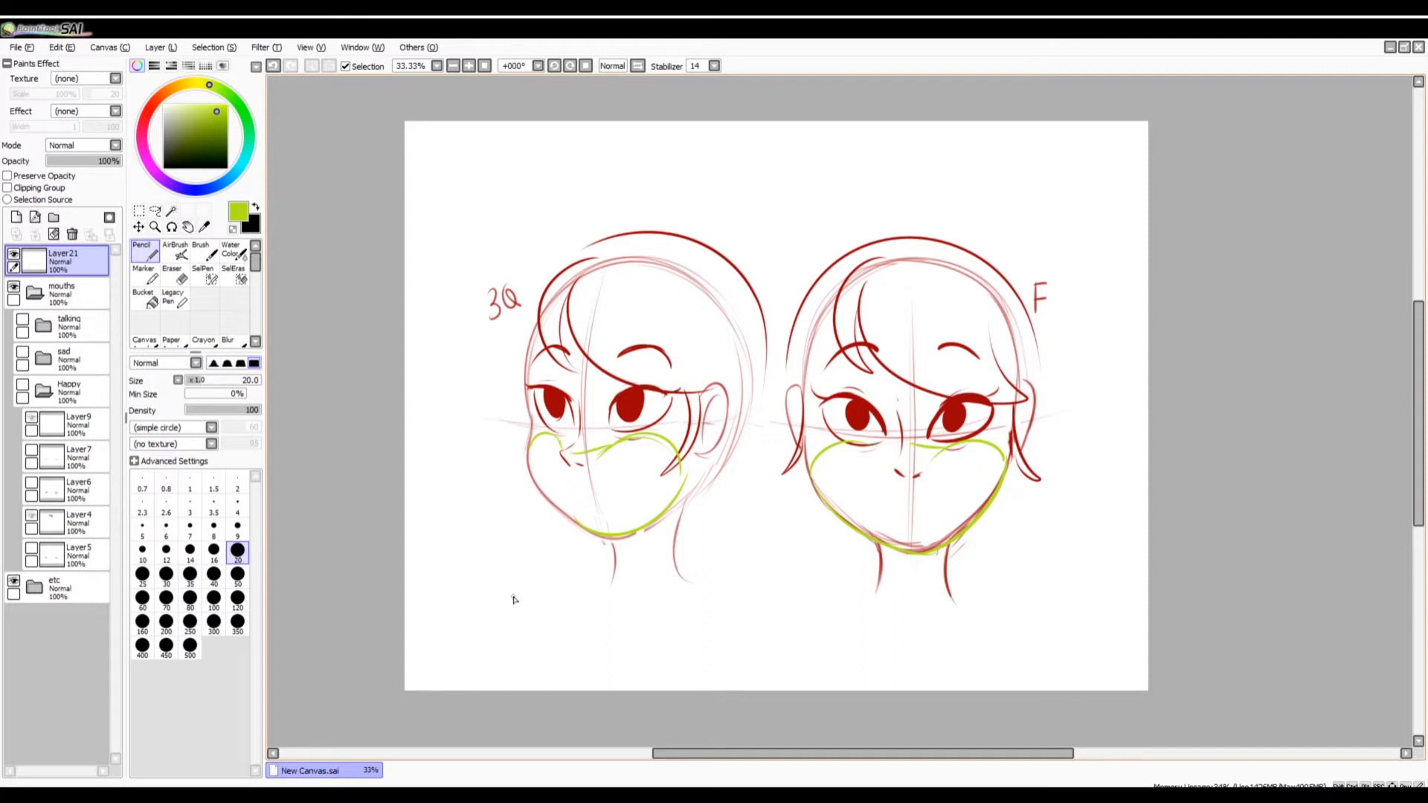
Draw curved lime green guide lines across both faces just below the eyes.
mouse_move(478, 416)
left_mouse_down()
mouse_move(678, 423)
mouse_move(609, 431)
mouse_move(710, 421)
mouse_move(565, 441)
mouse_move(746, 413)
mouse_move(904, 445)
mouse_move(1049, 411)
left_mouse_up()
key("ctrl+z")
key("ctrl+z")
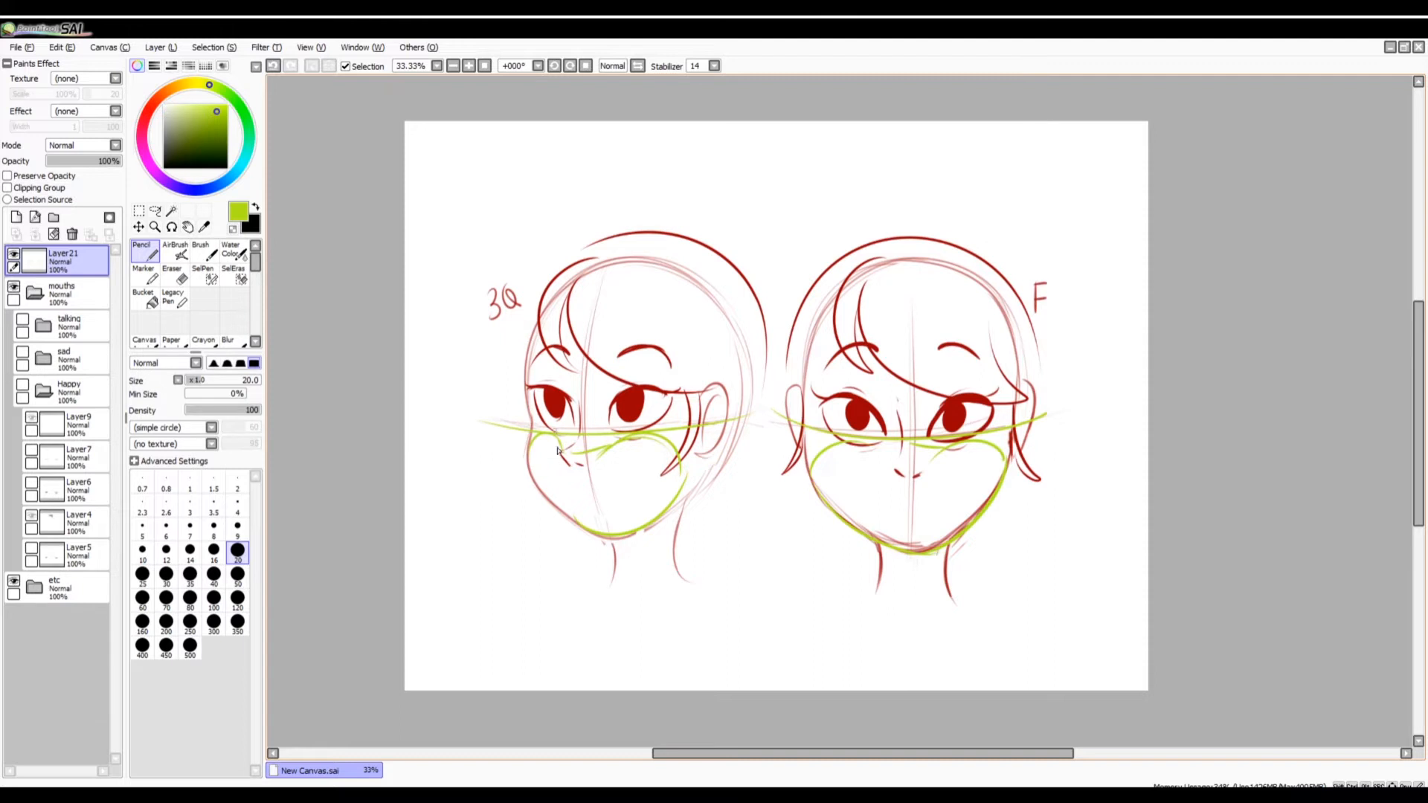
Frame the mouth area of the three-quarter face with vertical and horizontal green guide lines from under the nose to the chin.
left_click_drag(555, 436, 563, 552)
left_click_drag(636, 427, 645, 545)
left_click_drag(558, 468, 648, 461)
mouse_move(571, 535)
left_mouse_down()
mouse_move(643, 533)
mouse_move(605, 537)
left_mouse_up()
Box in the front face's mouth area with green guide lines running below the eyes, under the nose and at the chin.
left_click_drag(861, 445, 863, 589)
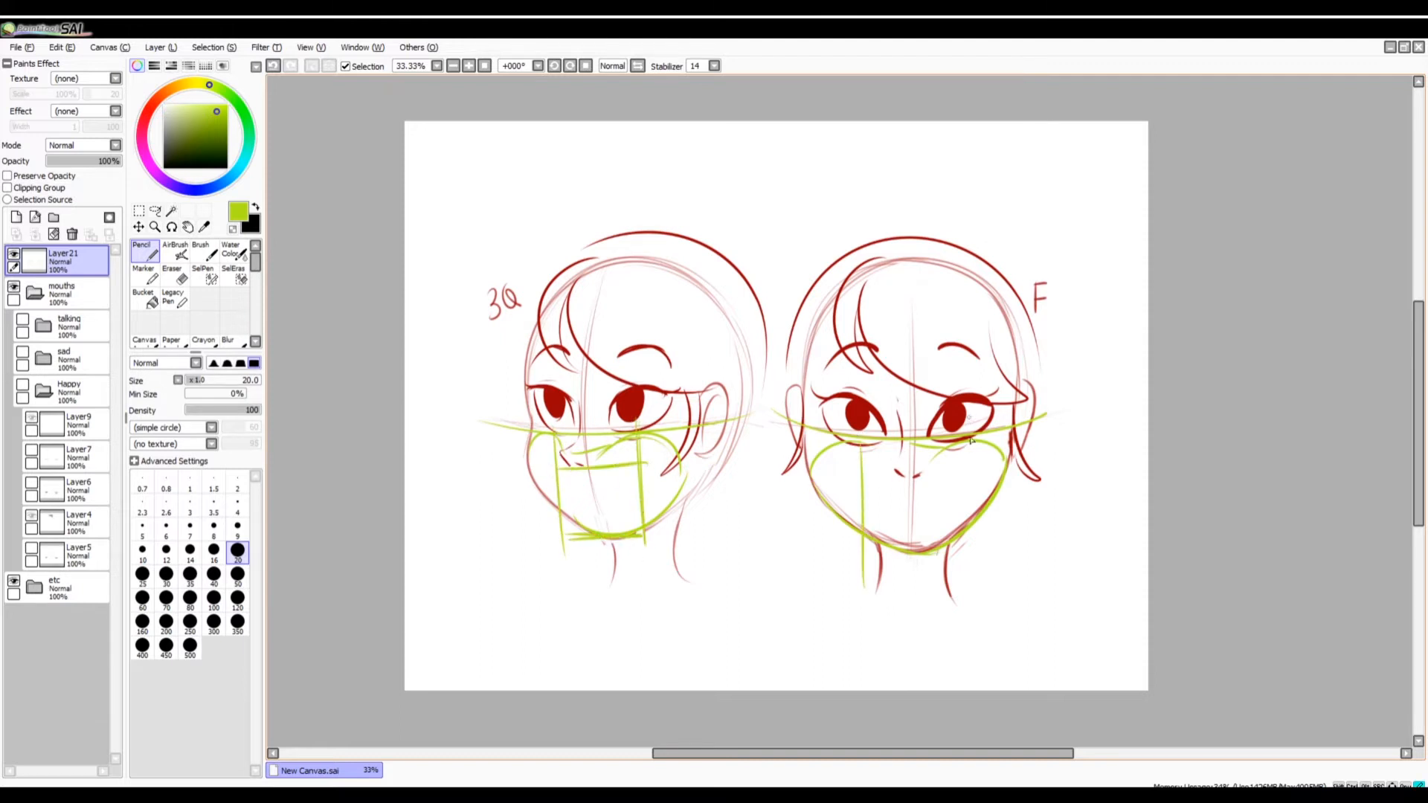
left_click_drag(972, 437, 973, 569)
left_click_drag(861, 483, 960, 479)
left_click_drag(893, 542, 973, 541)
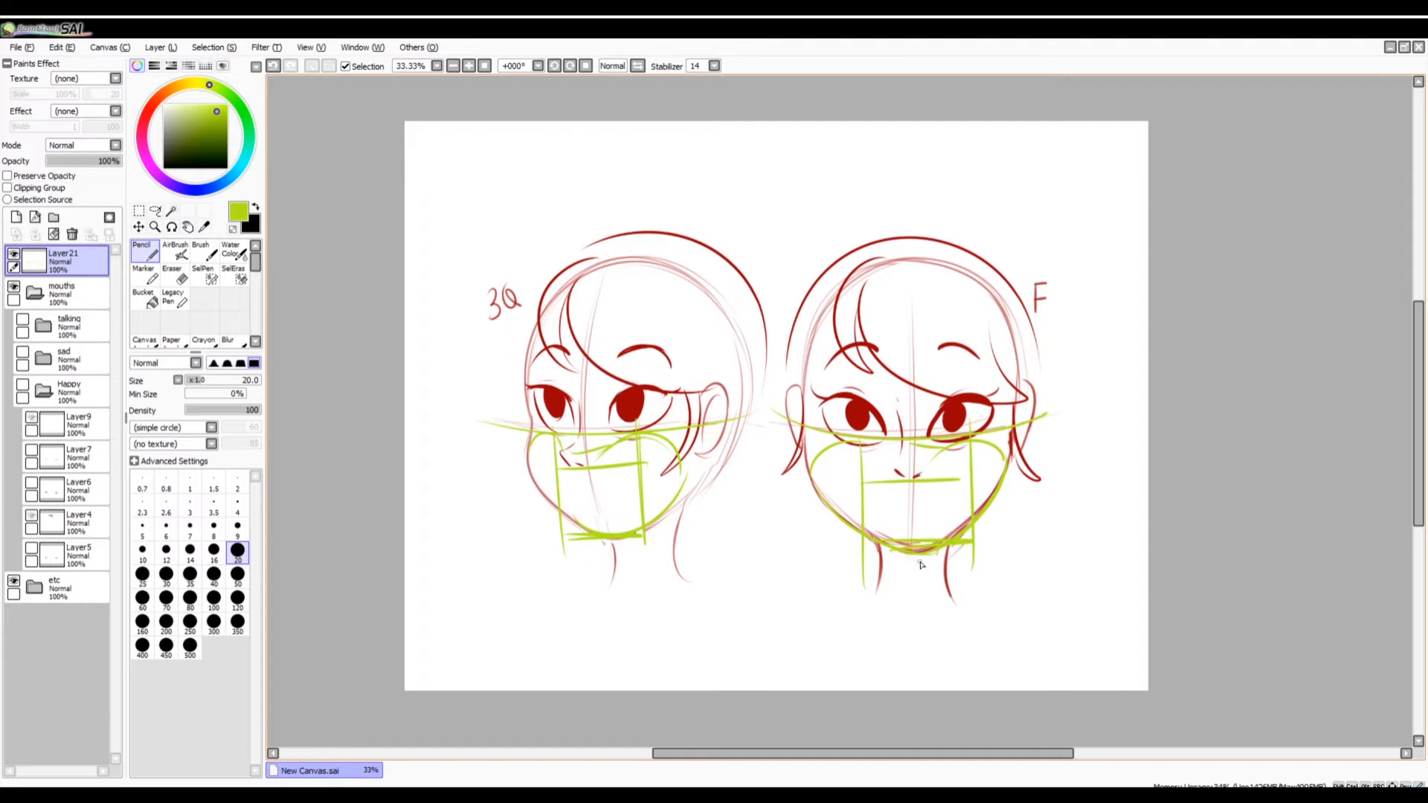
Clear the green guides and sketch an oversized mouth in dark red across the three-quarter face.
left_click(53, 235)
left_click(161, 94)
left_click(217, 139)
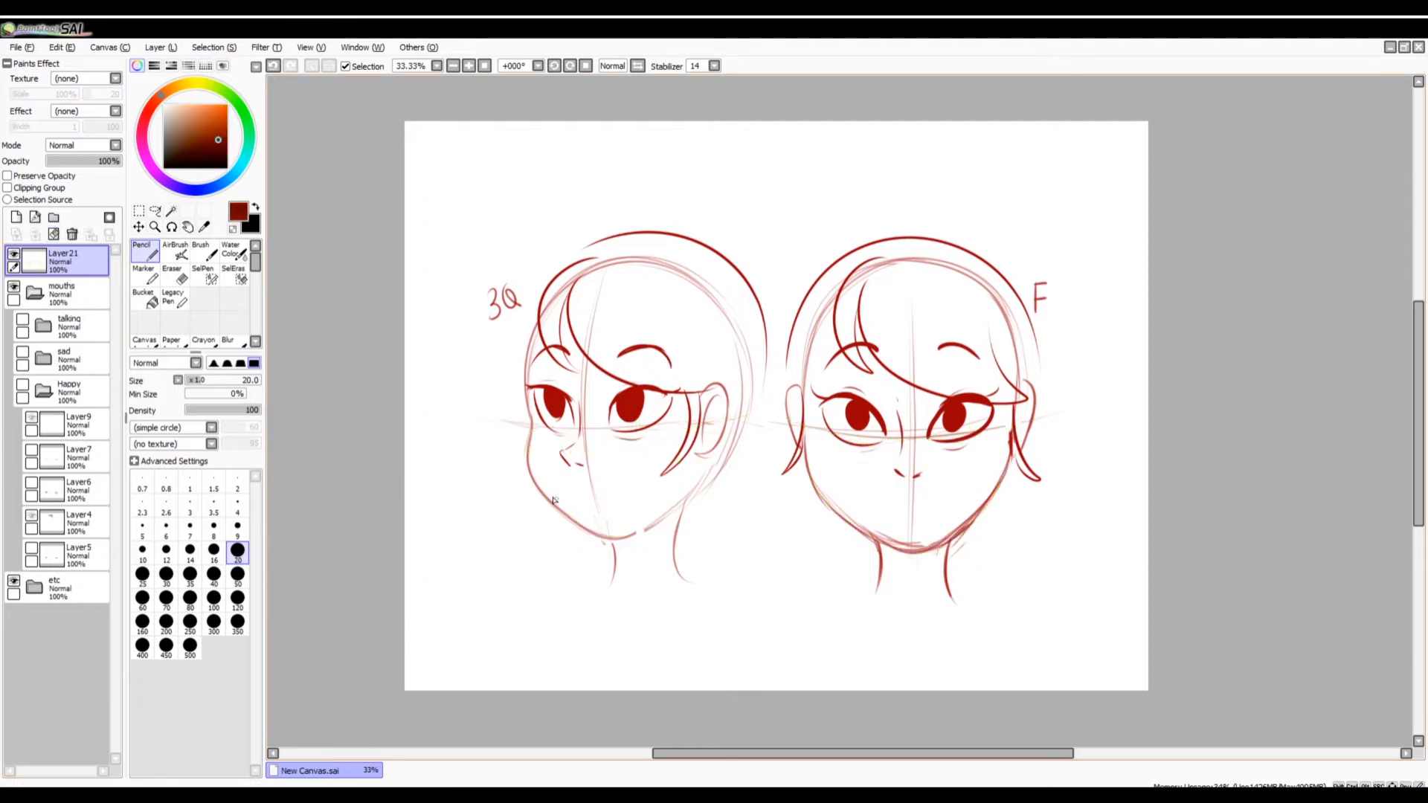
mouse_move(547, 491)
left_mouse_down()
mouse_move(640, 469)
mouse_move(662, 520)
mouse_move(619, 491)
mouse_move(602, 535)
mouse_move(658, 491)
left_mouse_up()
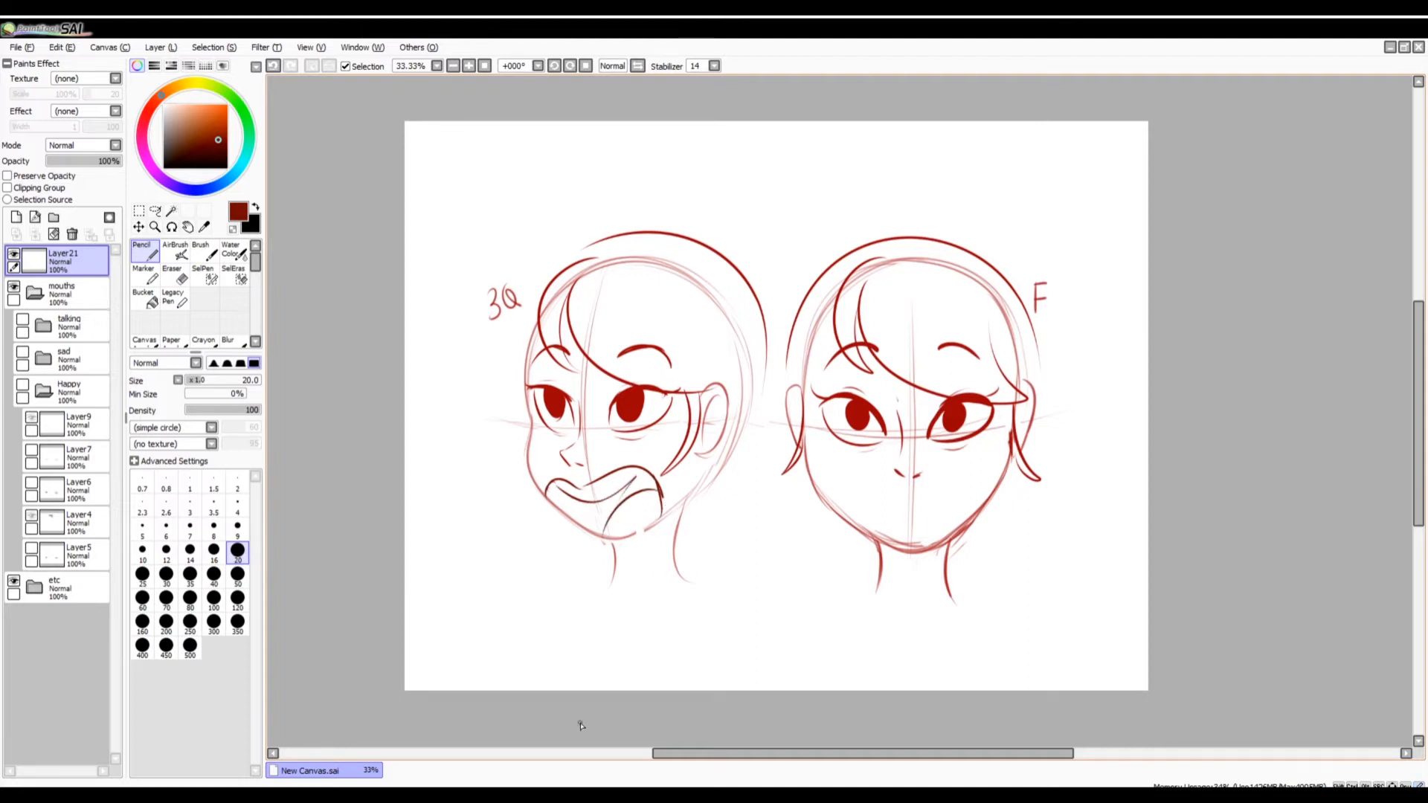
Delete the temporary sketch layer and make the Happy folder visible.
key("Delete")
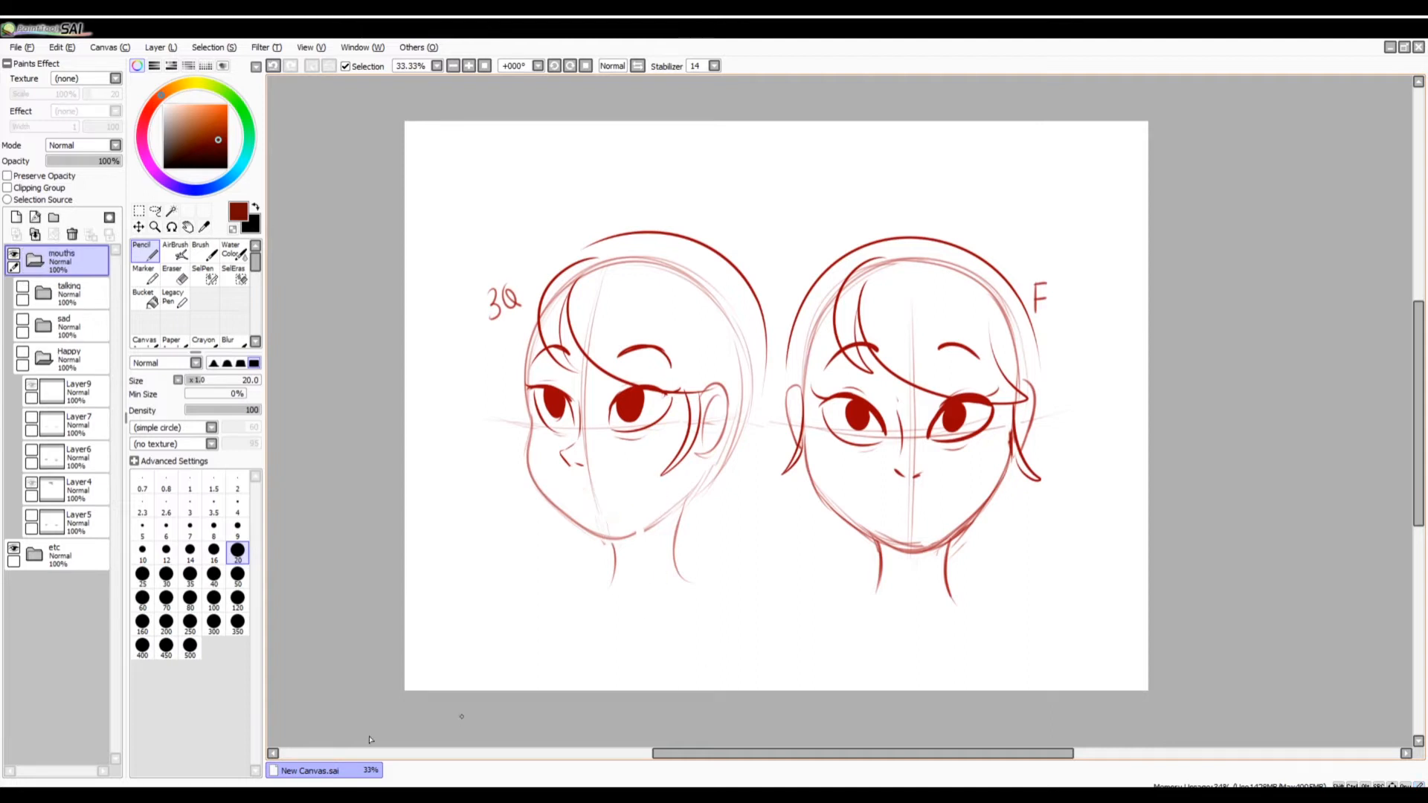
left_click(23, 353)
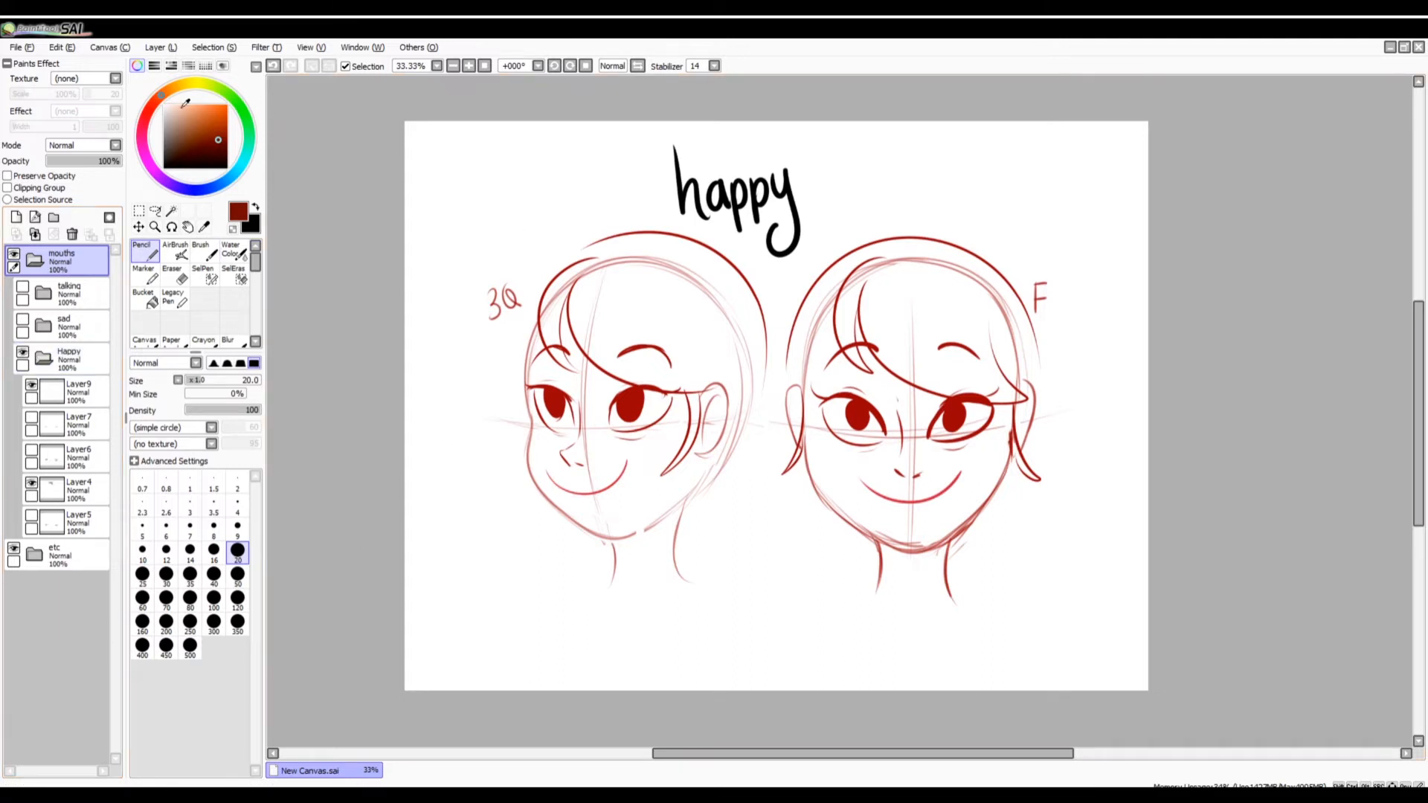
Thicken the smile lines of both faces in red on Layer9.
left_click_drag(183, 106, 143, 135)
left_click(217, 109)
left_click(213, 128)
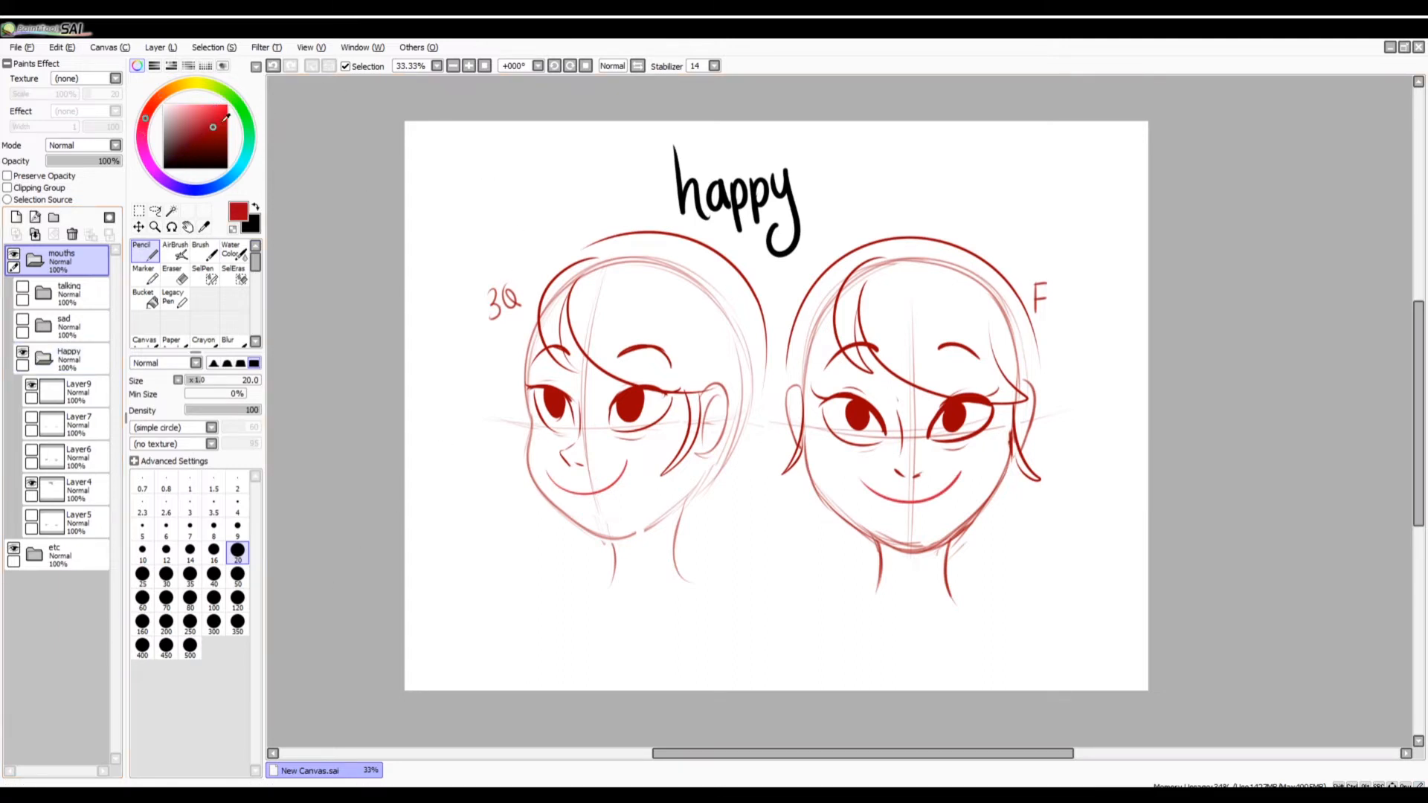
left_click(32, 386)
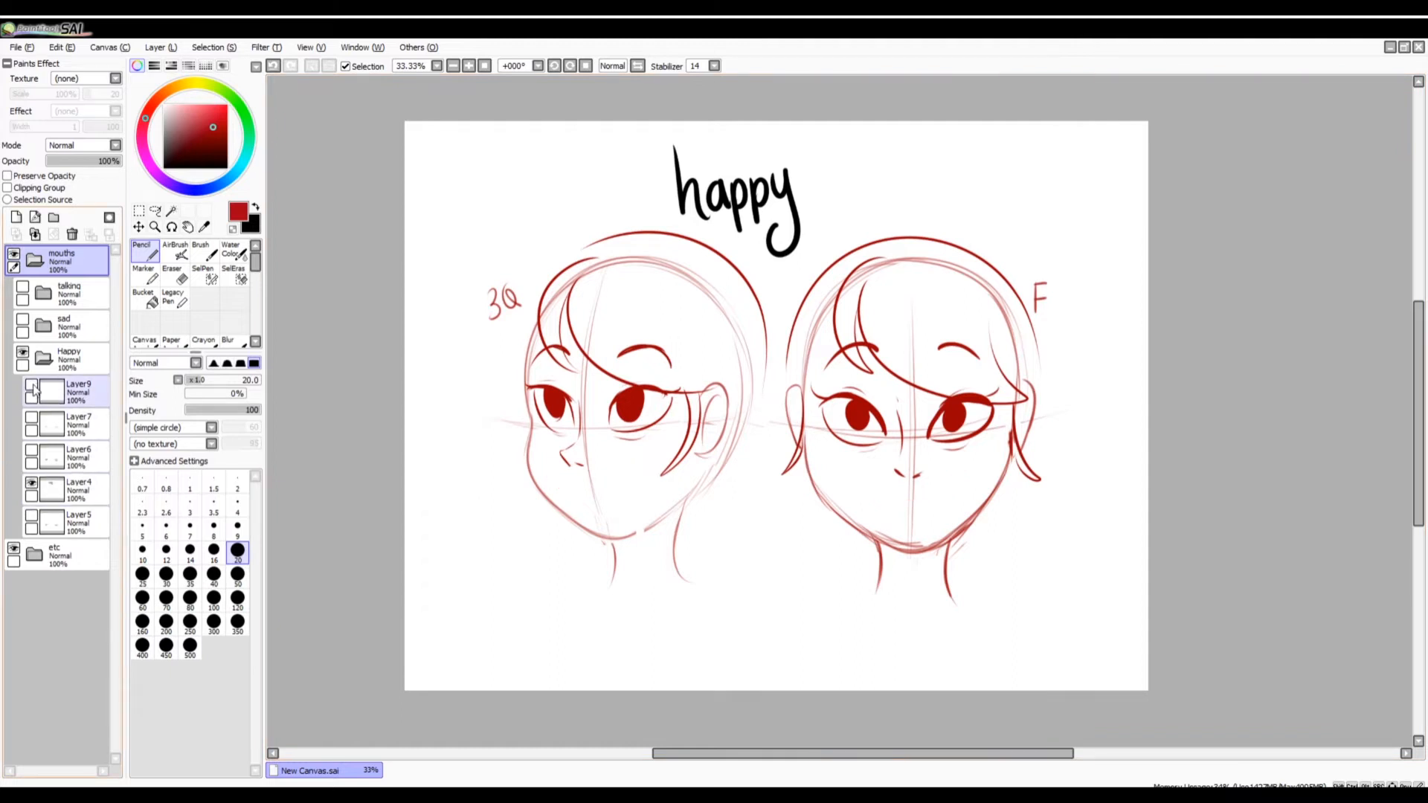
left_click(33, 386)
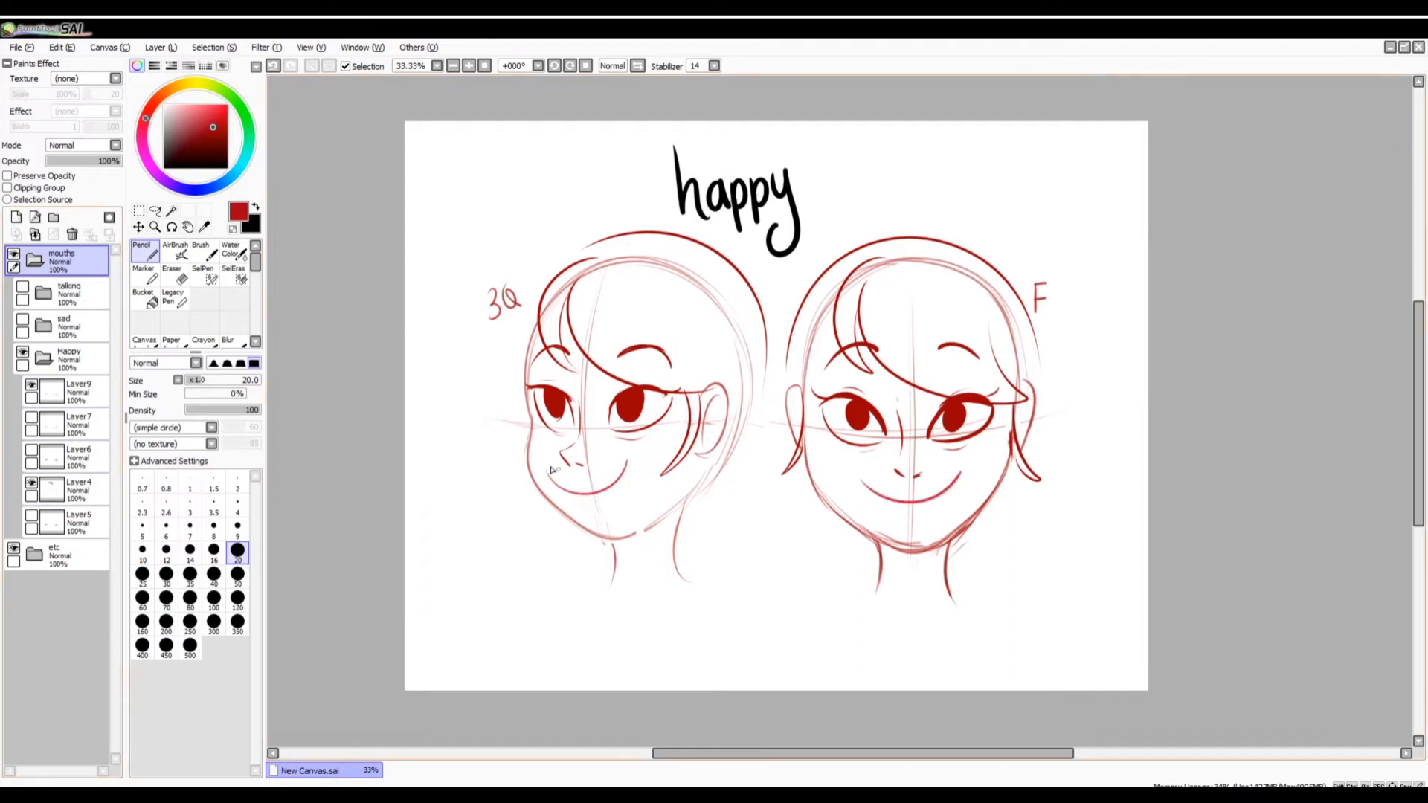
left_click(627, 470)
left_click(75, 393)
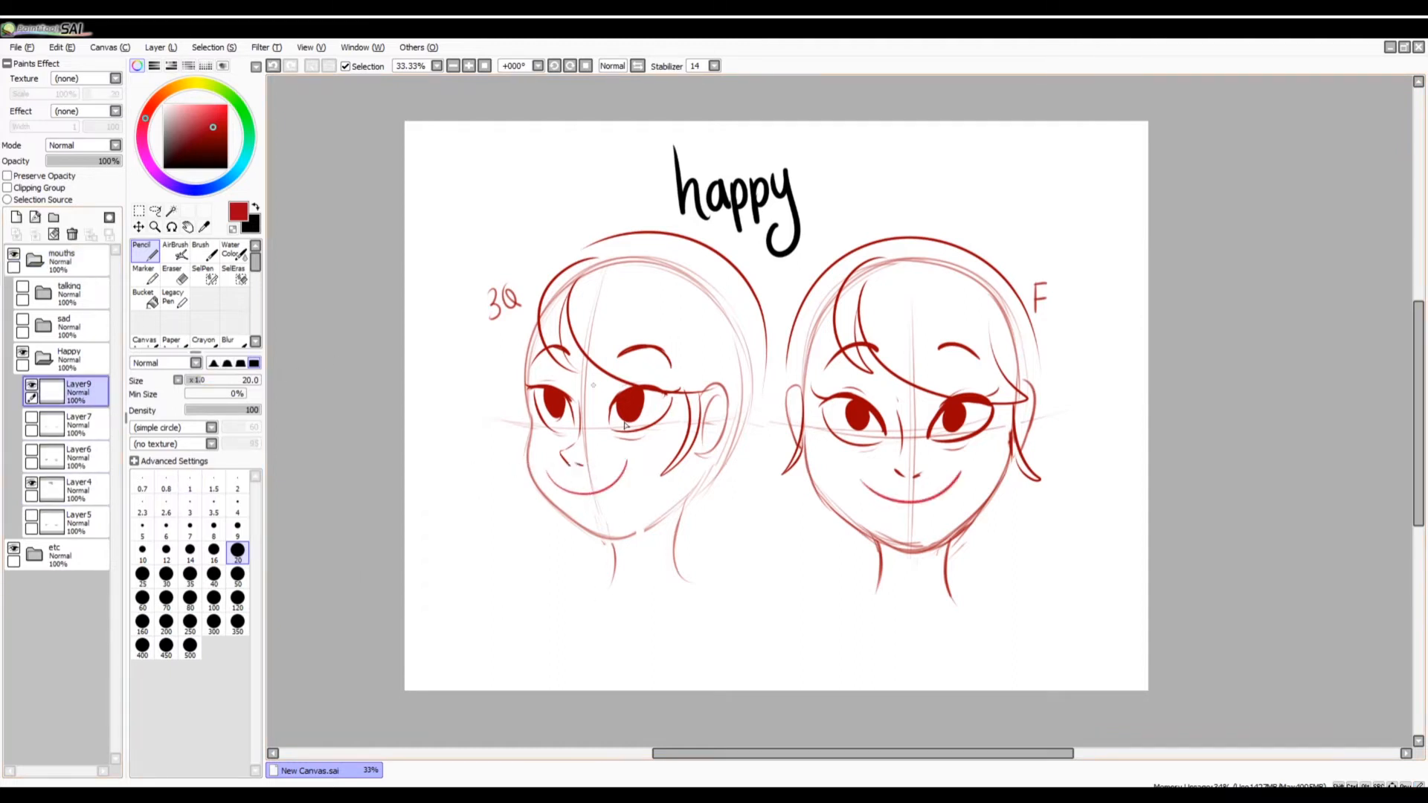
left_click_drag(549, 480, 629, 464)
left_click_drag(859, 483, 963, 470)
key("ctrl+z")
left_click_drag(863, 483, 961, 468)
left_click_drag(575, 491, 627, 468)
Try adding cheek creases at both corners of the three-quarter face's smile and undo them.
left_click_drag(543, 452, 588, 490)
key("ctrl+z")
left_click_drag(633, 451, 616, 486)
left_click_drag(630, 451, 638, 451)
key("ctrl+z")
key("ctrl+z")
key("ctrl+z")
Hide Layer9, preview the Layer7 mouths briefly, and show the Layer5 mouths instead.
left_click(32, 385)
left_click(32, 418)
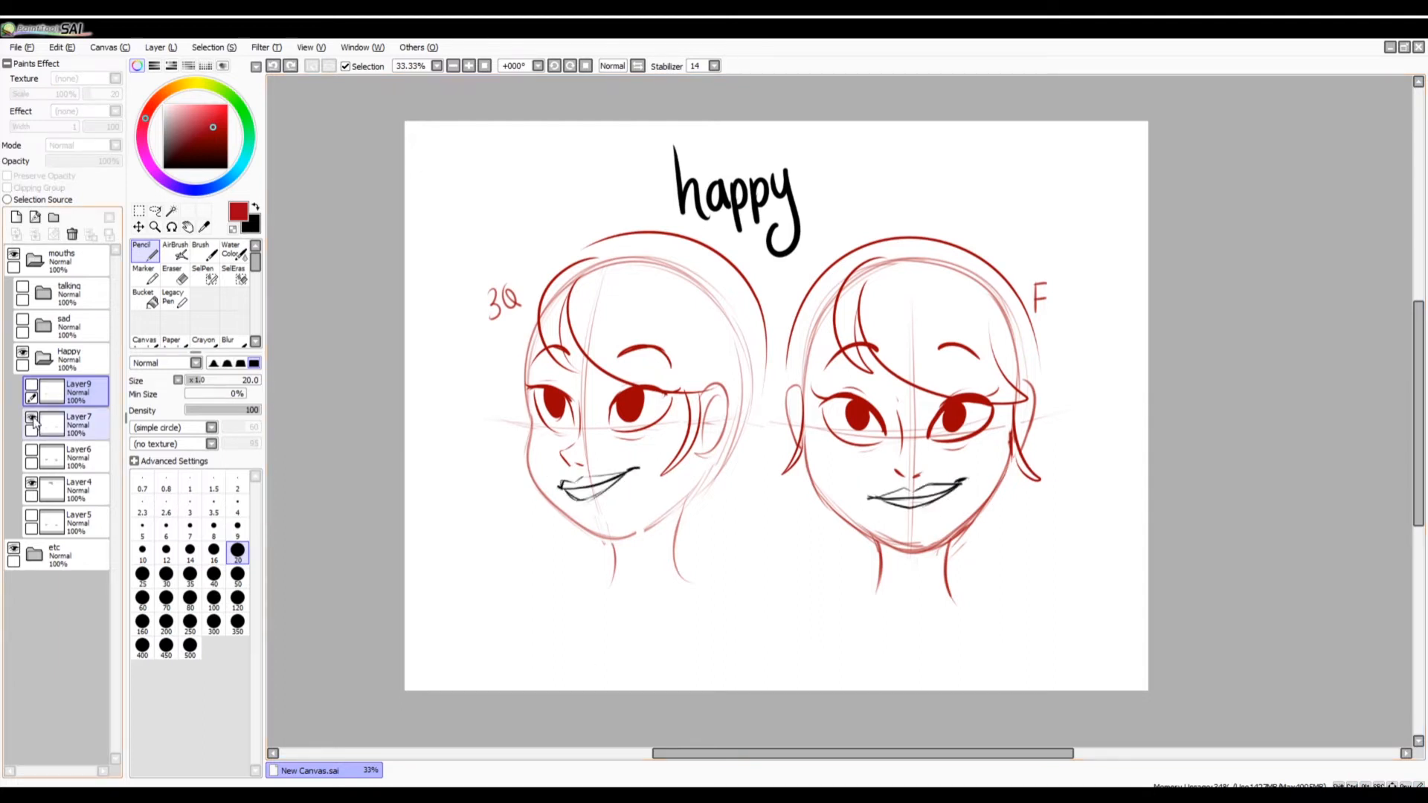
left_click(32, 418)
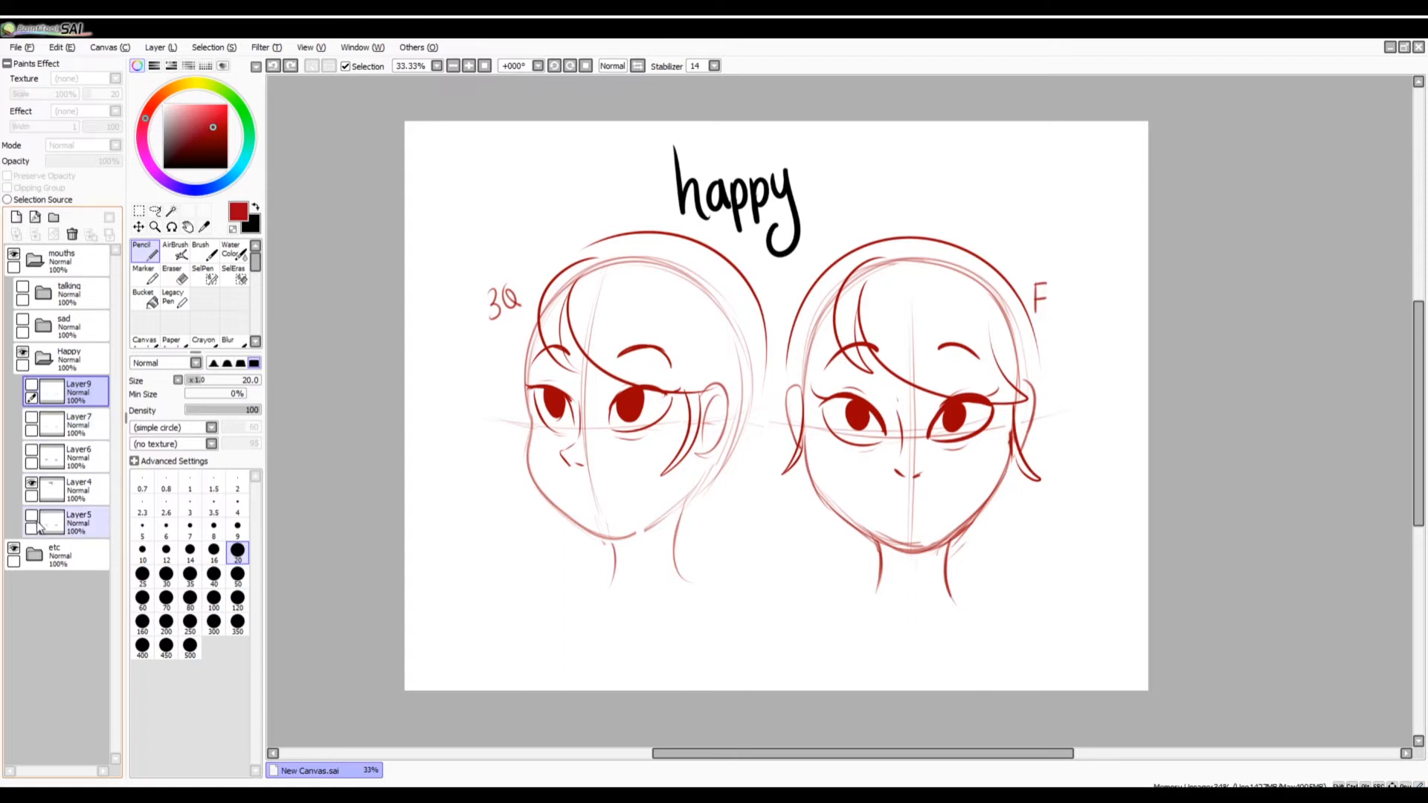
left_click(32, 516)
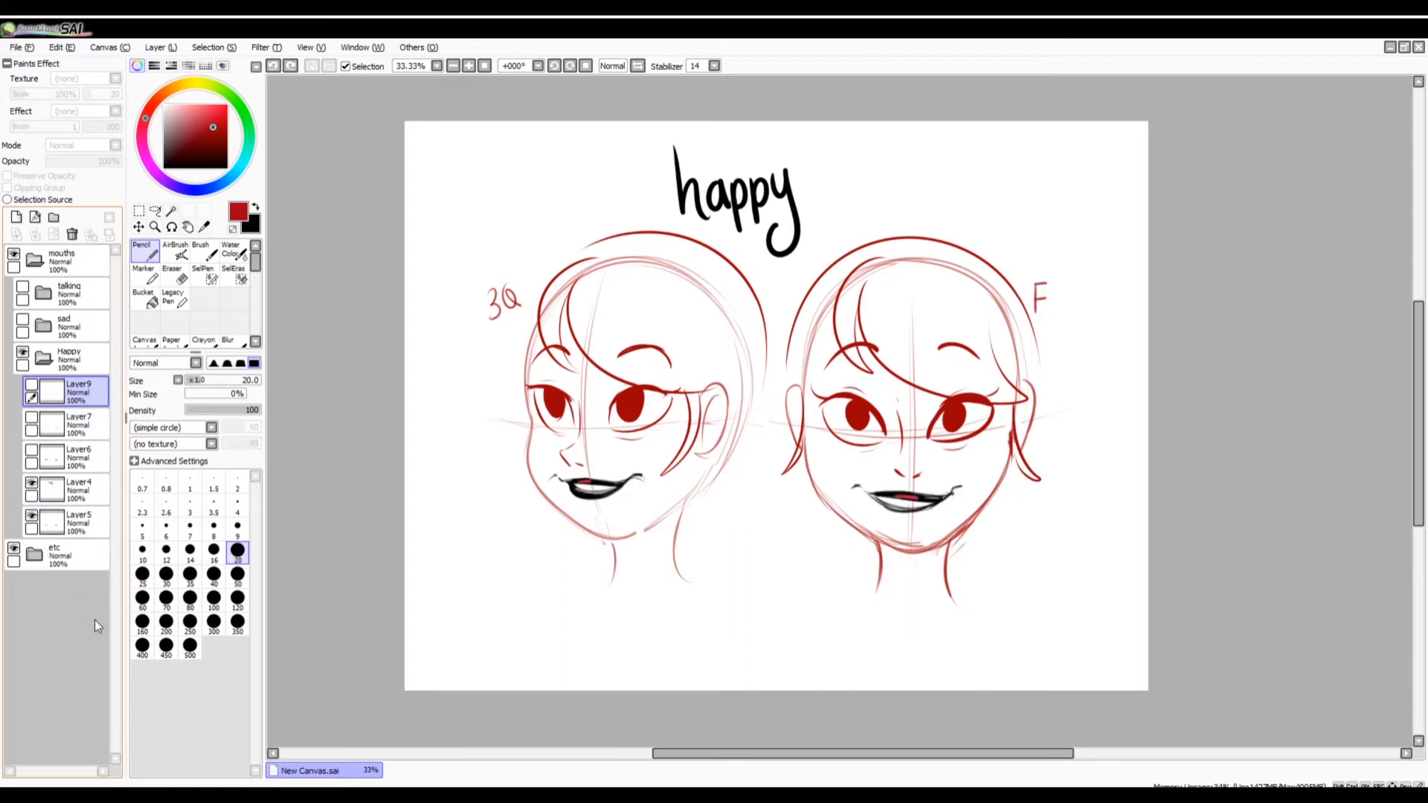
Try erasing parts inside the open mouths of both faces on Layer5 with the Eraser at size 40.
left_click(468, 66)
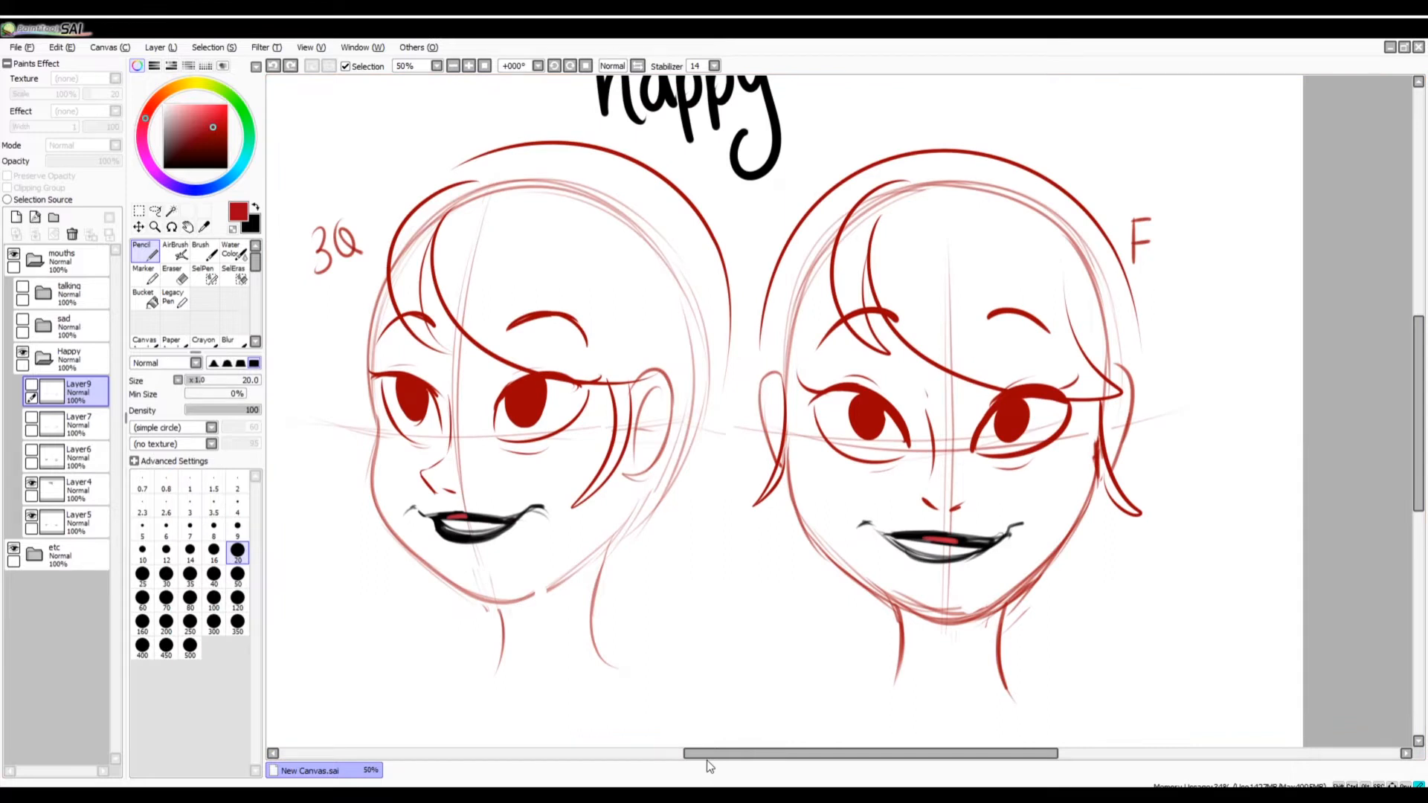
left_click_drag(707, 761, 670, 761)
scroll(1393, 455, "up", 1)
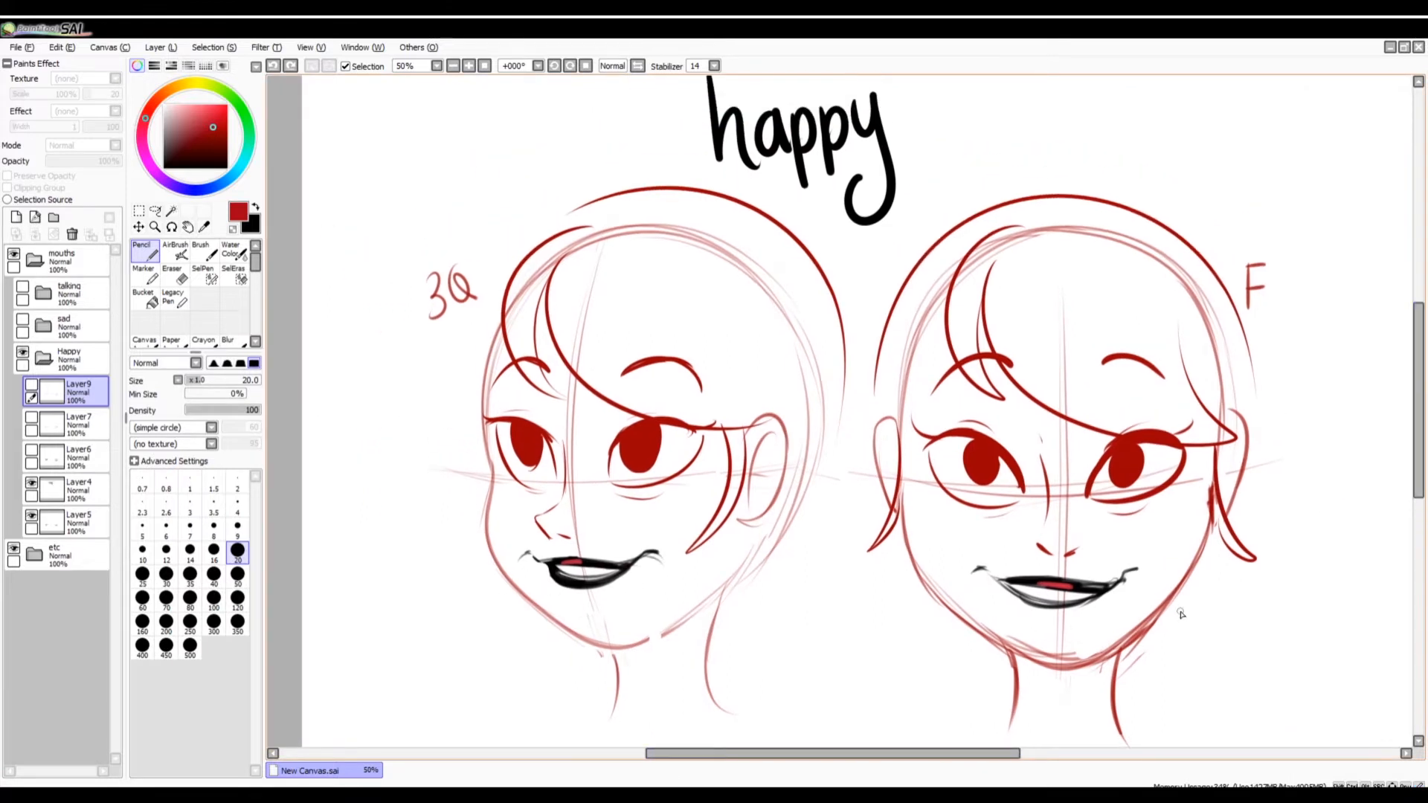
left_click(175, 276)
left_click(78, 521)
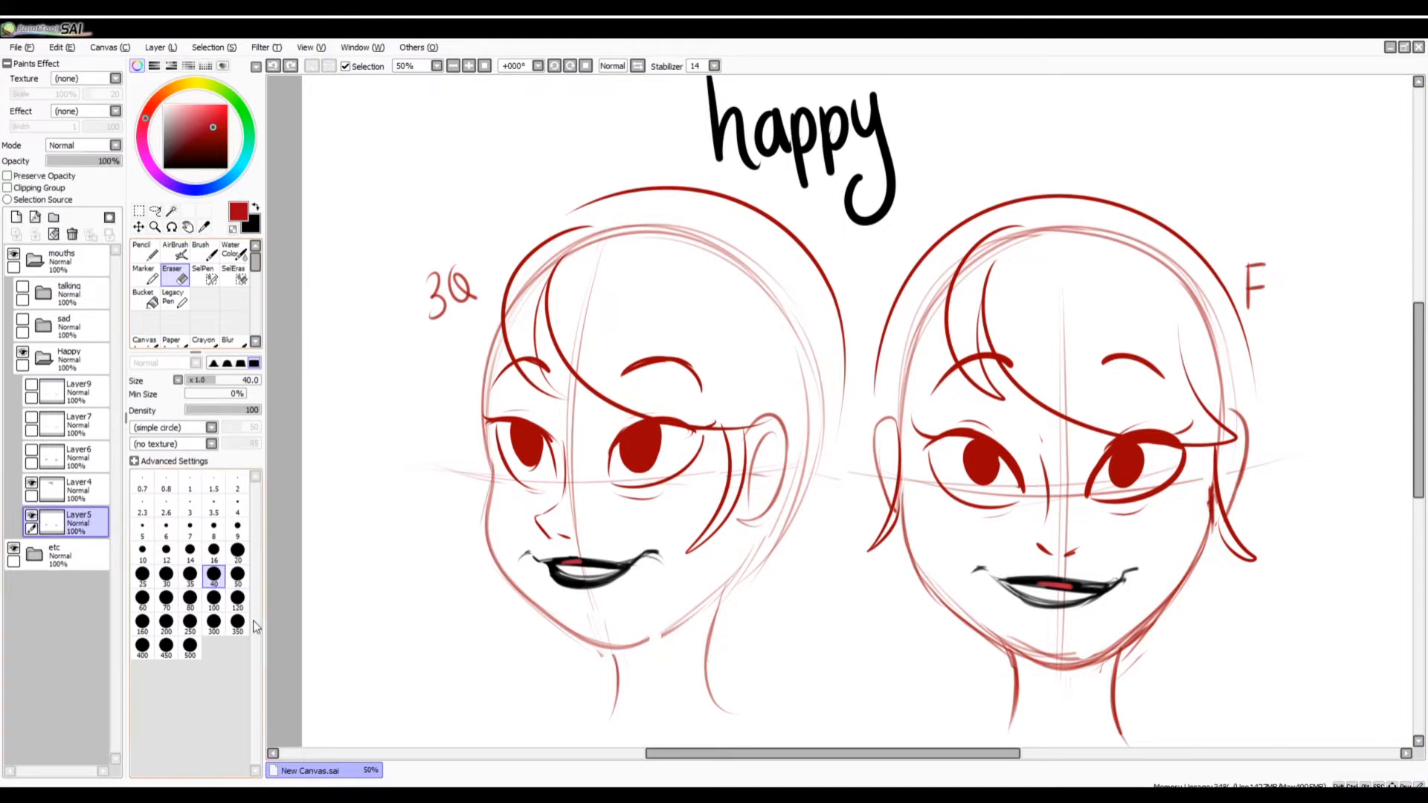
mouse_move(567, 578)
left_mouse_down()
mouse_move(613, 574)
mouse_move(549, 552)
mouse_move(594, 550)
left_mouse_up()
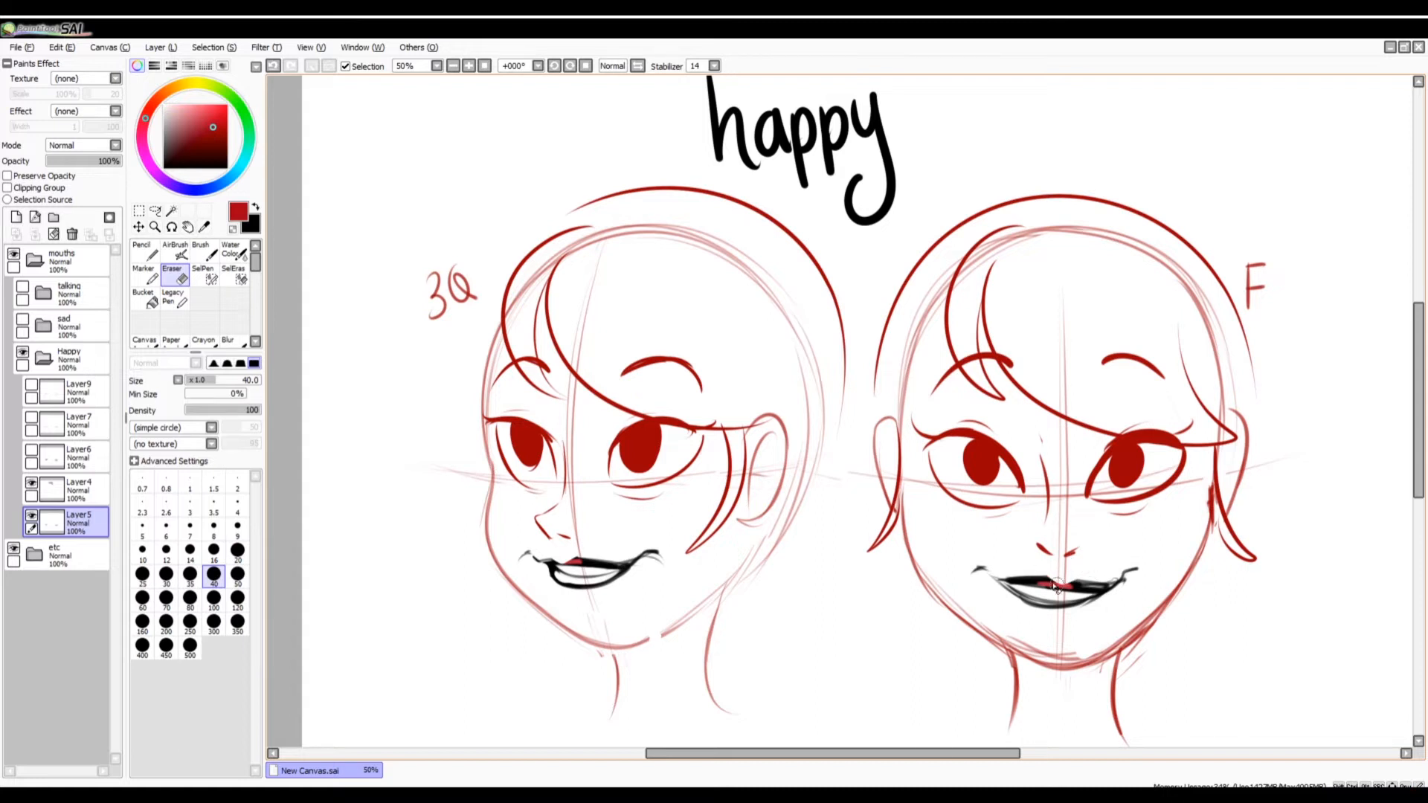
key("ctrl+z")
left_click_drag(1050, 571, 1071, 577)
key("ctrl+z")
Draw a black pencil line along the teeth inside the open mouths of both faces.
left_click(148, 252)
left_click_drag(208, 142, 228, 171)
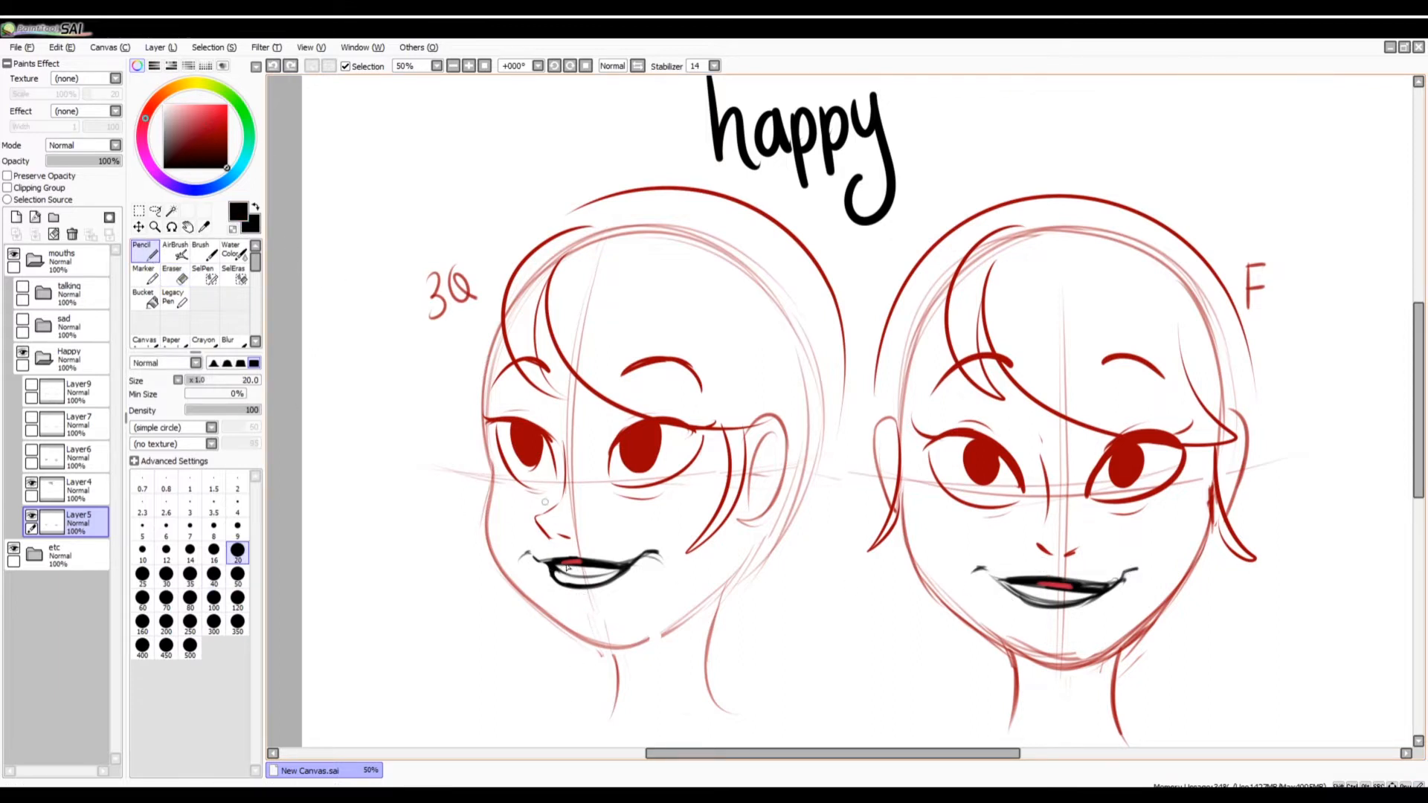
mouse_move(555, 572)
left_mouse_down()
mouse_move(562, 586)
mouse_move(624, 570)
left_mouse_up()
key("ctrl+z")
left_click_drag(1010, 587, 1099, 595)
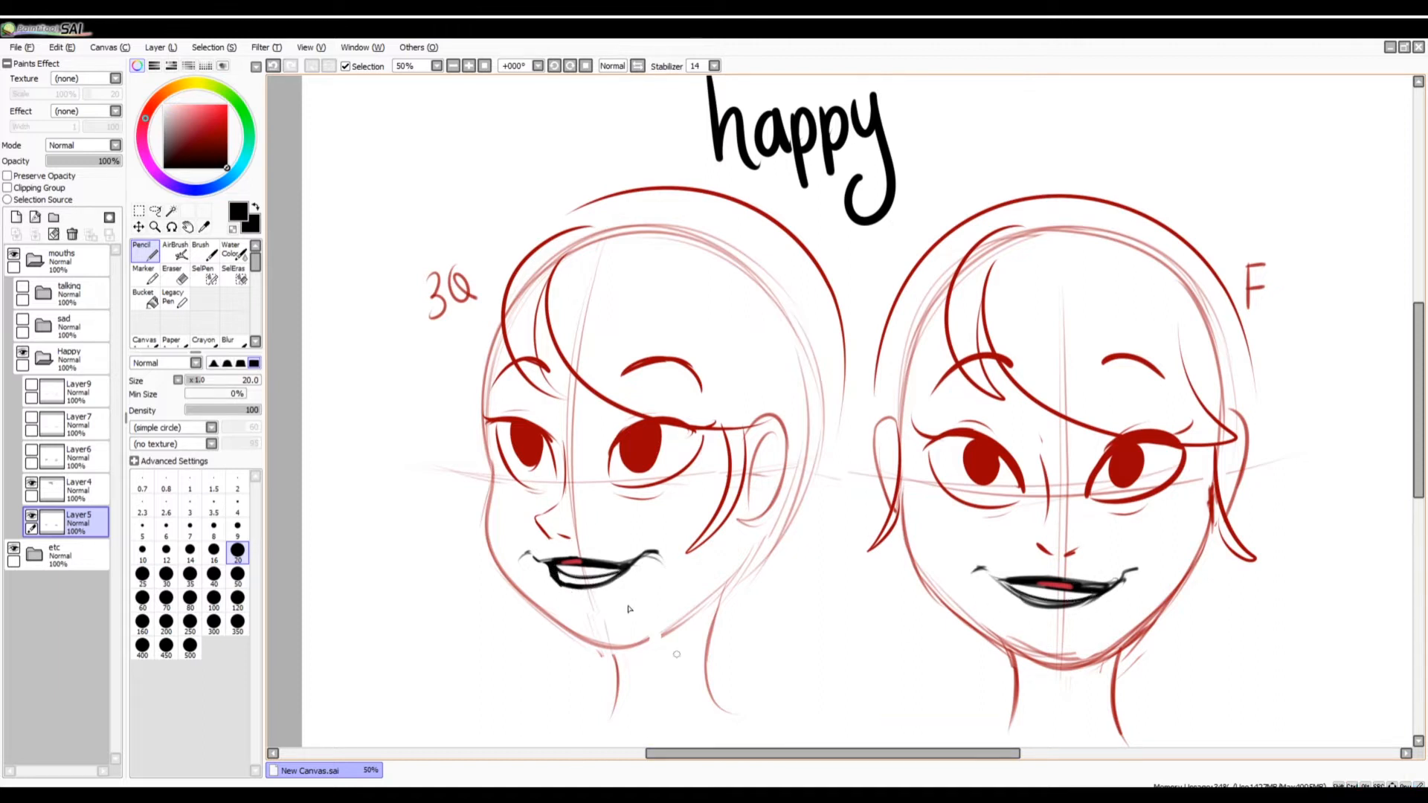
Try drawing individual tooth lines inside both open mouths and undo them.
left_click_drag(566, 563, 586, 577)
left_click_drag(600, 567, 578, 585)
left_click_drag(1033, 592, 1073, 601)
key("ctrl+z")
Darken the inner corner of the three-quarter face's open mouth with black.
key("ctrl+z")
left_click_drag(564, 563, 611, 579)
key("ctrl+z")
key("ctrl+z")
left_click_drag(611, 570, 627, 568)
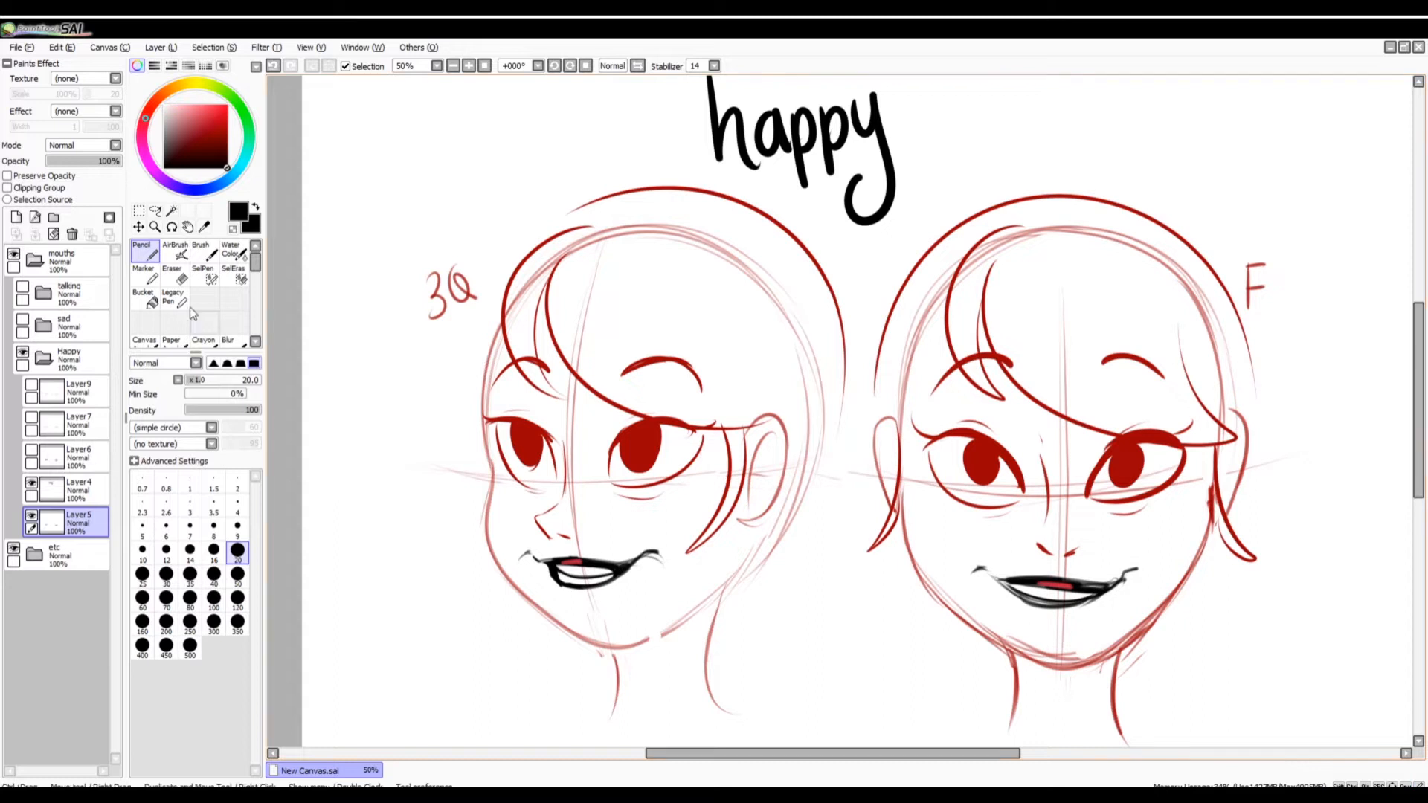
Try erasing small spots in the teeth area of both mouths and undo the changes.
left_click(176, 275)
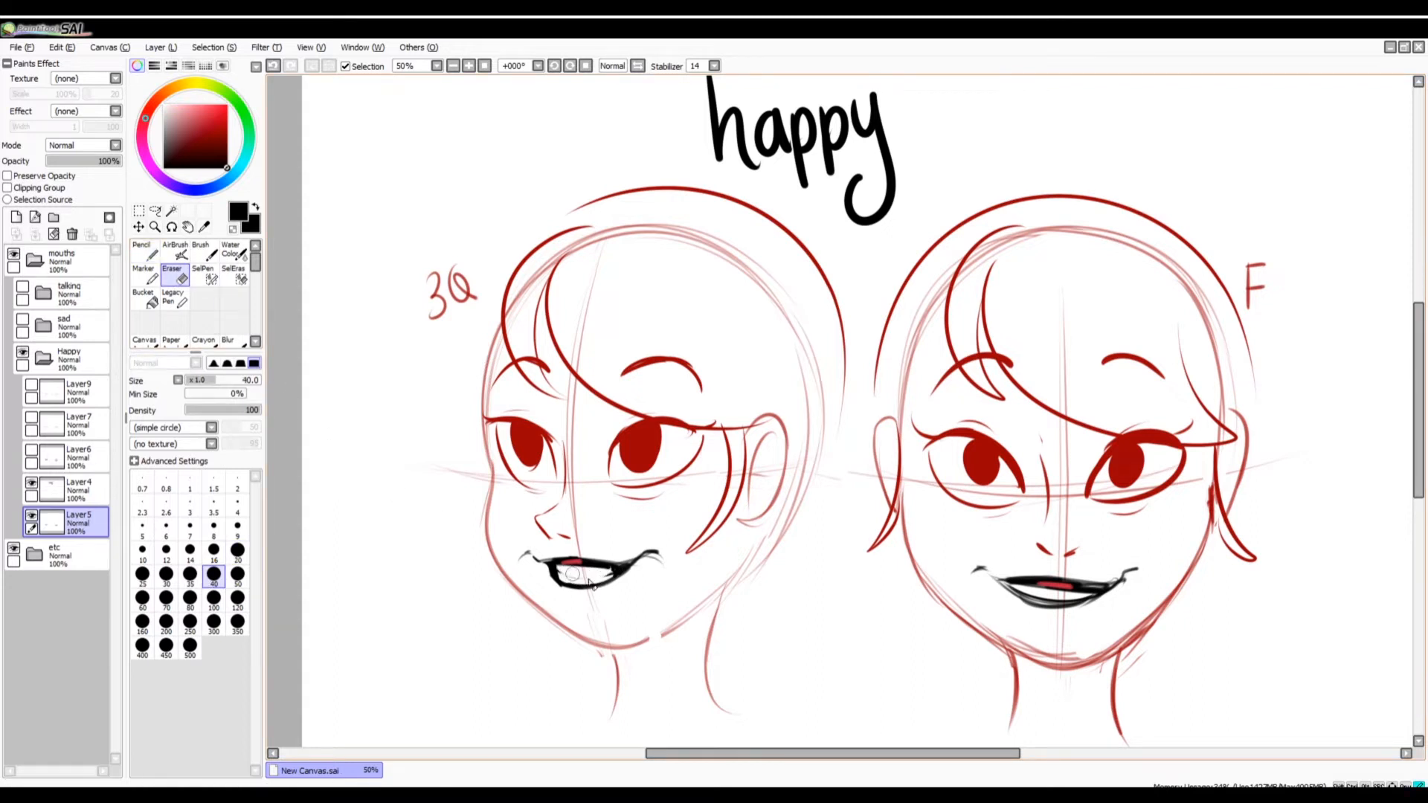
key("ctrl+z")
mouse_move(1061, 597)
left_mouse_down()
mouse_move(1050, 609)
mouse_move(1076, 603)
left_mouse_up()
key("ctrl+z")
Switch back to the Pencil and hide the Layer5 mouths.
left_click(145, 253)
left_click(32, 515)
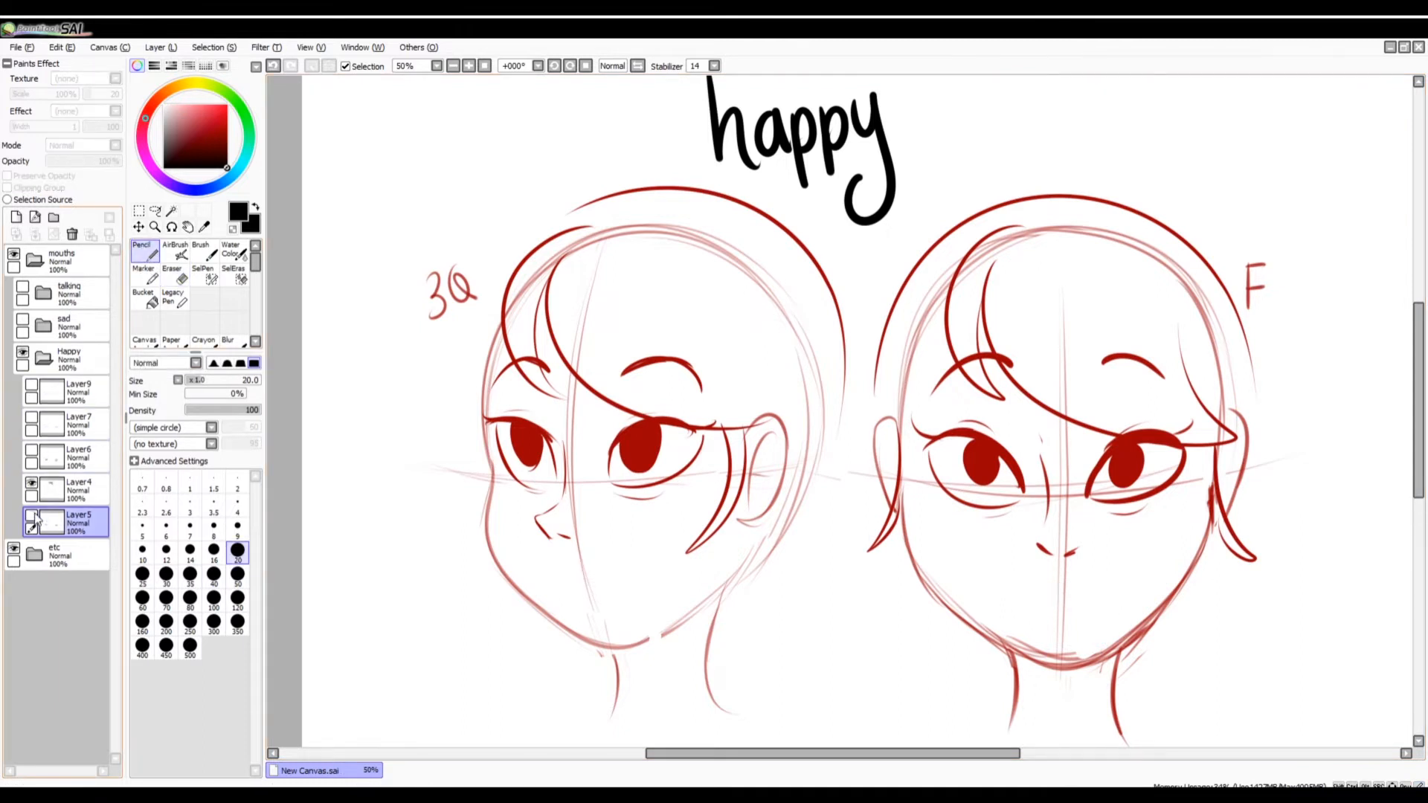
Show the Layer6 open mouths, make Layer6 the active layer and set the Pencil size to 14.
left_click(32, 451)
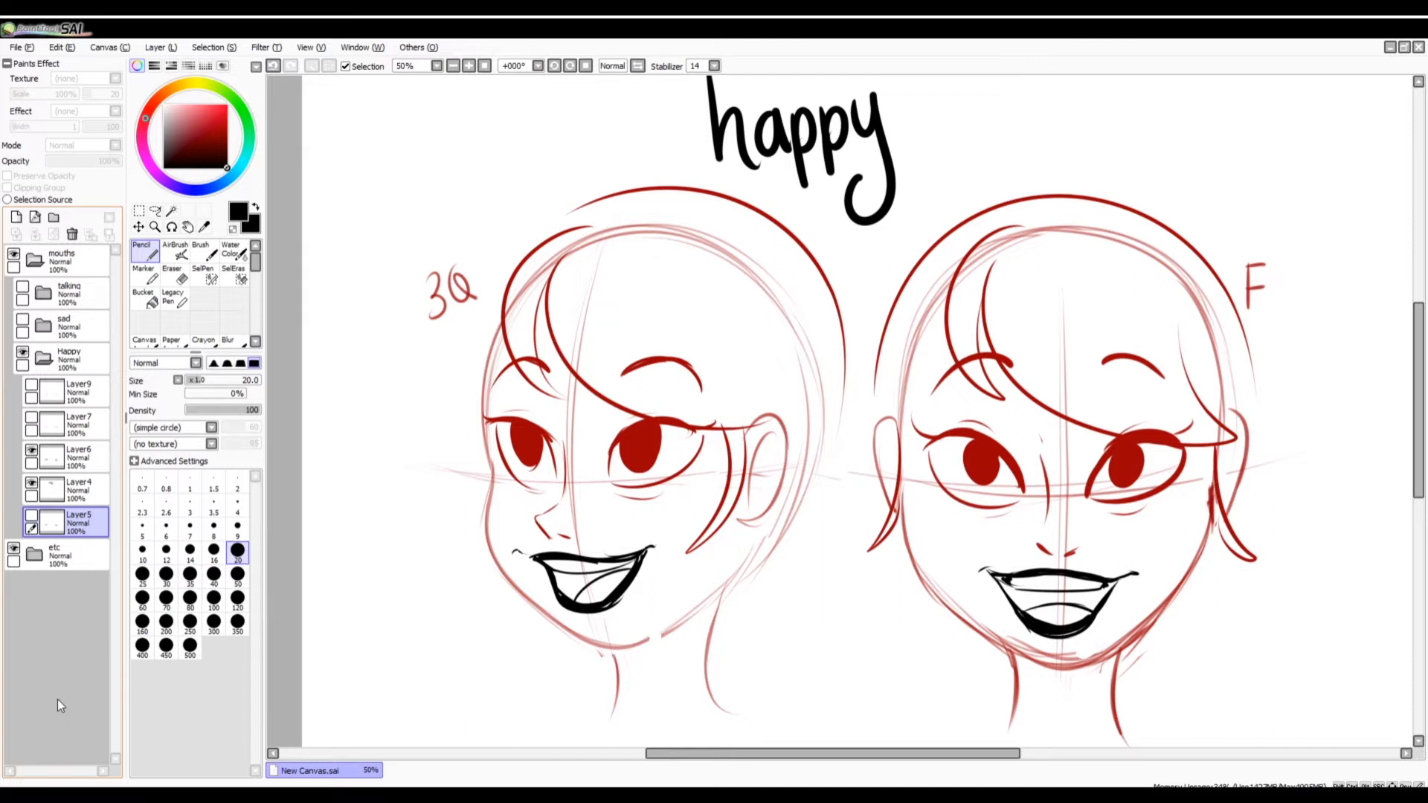
left_click(190, 552)
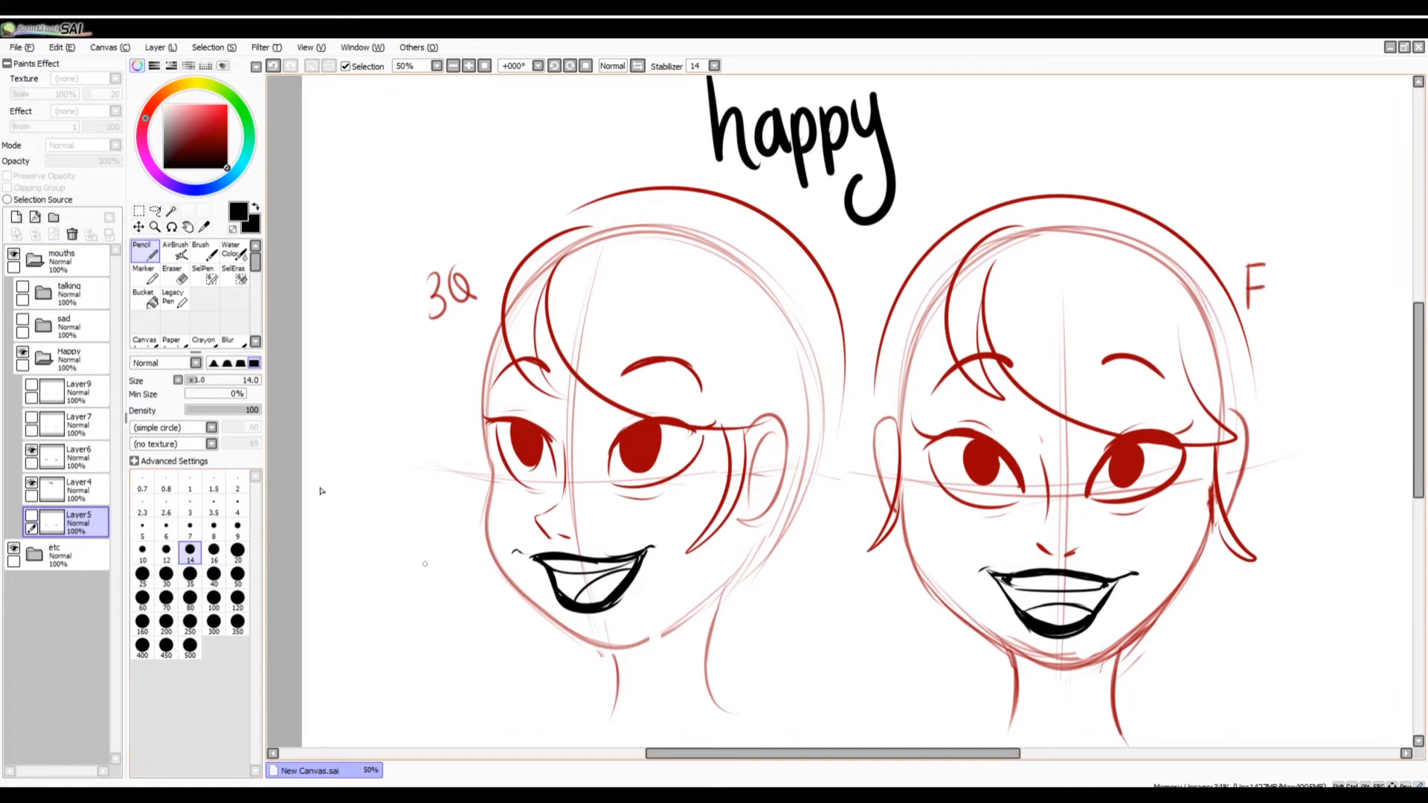
left_click(77, 455)
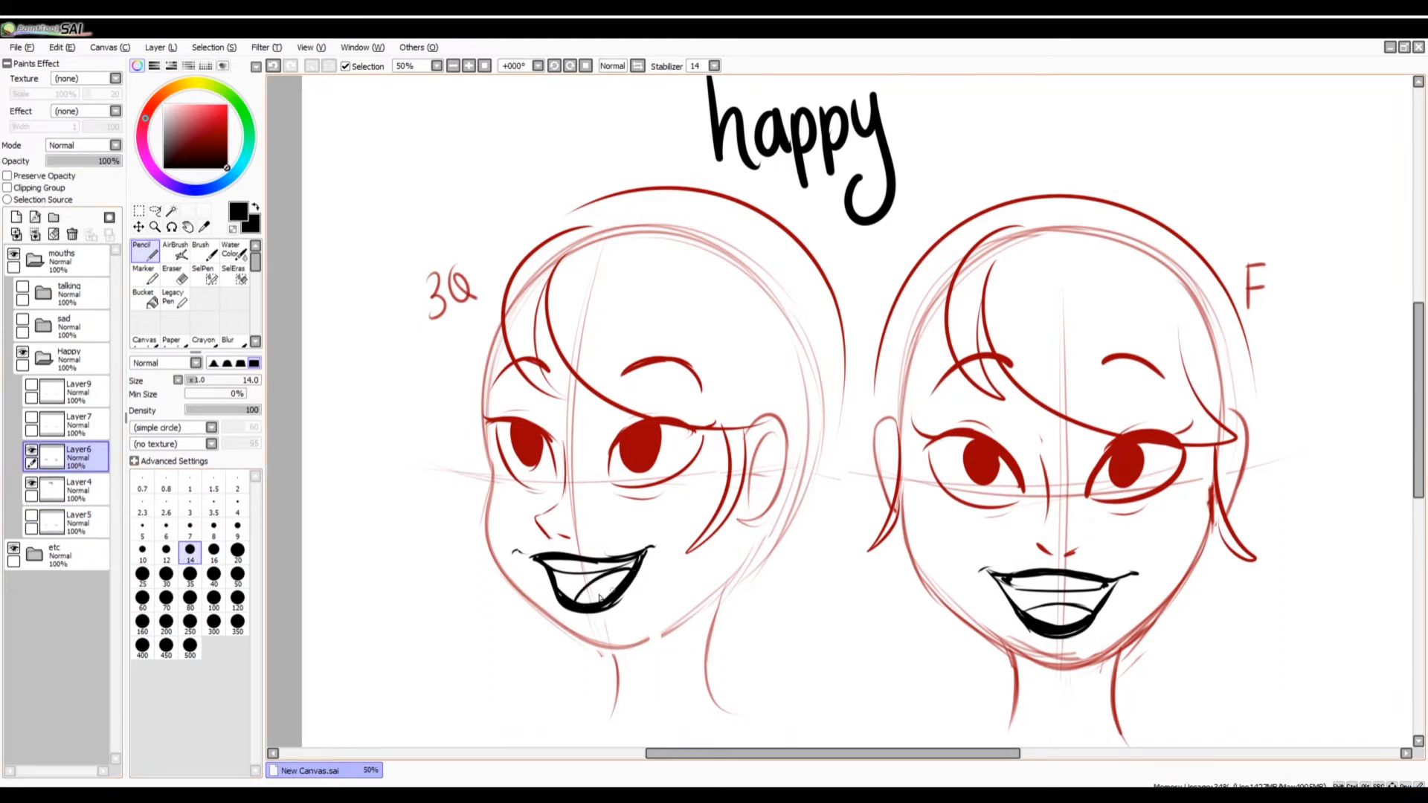
Try tracing the teeth and tongue lines inside both open mouths and undo the strokes.
left_click_drag(599, 580, 612, 597)
left_click_drag(551, 561, 606, 570)
left_click_drag(1030, 618, 1092, 616)
key("ctrl+z")
left_click_drag(1016, 582, 1098, 584)
key("ctrl+z")
key("ctrl+z")
key("ctrl+z")
left_click_drag(565, 591, 610, 577)
key("ctrl+z")
key("ctrl+z")
key("ctrl+z")
key("ctrl+z")
left_click_drag(1025, 616, 1096, 615)
key("ctrl+z")
Try drawing raised cheek curves beneath the eyes of both faces.
key("ctrl+z")
Add short crease strokes at both corners of the three-quarter and front-view open mouths.
left_click_drag(512, 554, 525, 554)
left_click_drag(647, 555, 664, 548)
left_click_drag(972, 573, 991, 571)
left_click_drag(1126, 574, 1146, 580)
mouse_move(954, 503)
left_mouse_down()
mouse_move(986, 509)
mouse_move(945, 503)
left_mouse_up()
key("ctrl+z")
mouse_move(1120, 500)
left_mouse_down()
mouse_move(1175, 490)
mouse_move(1194, 537)
mouse_move(1079, 541)
left_mouse_up()
key("ctrl+z")
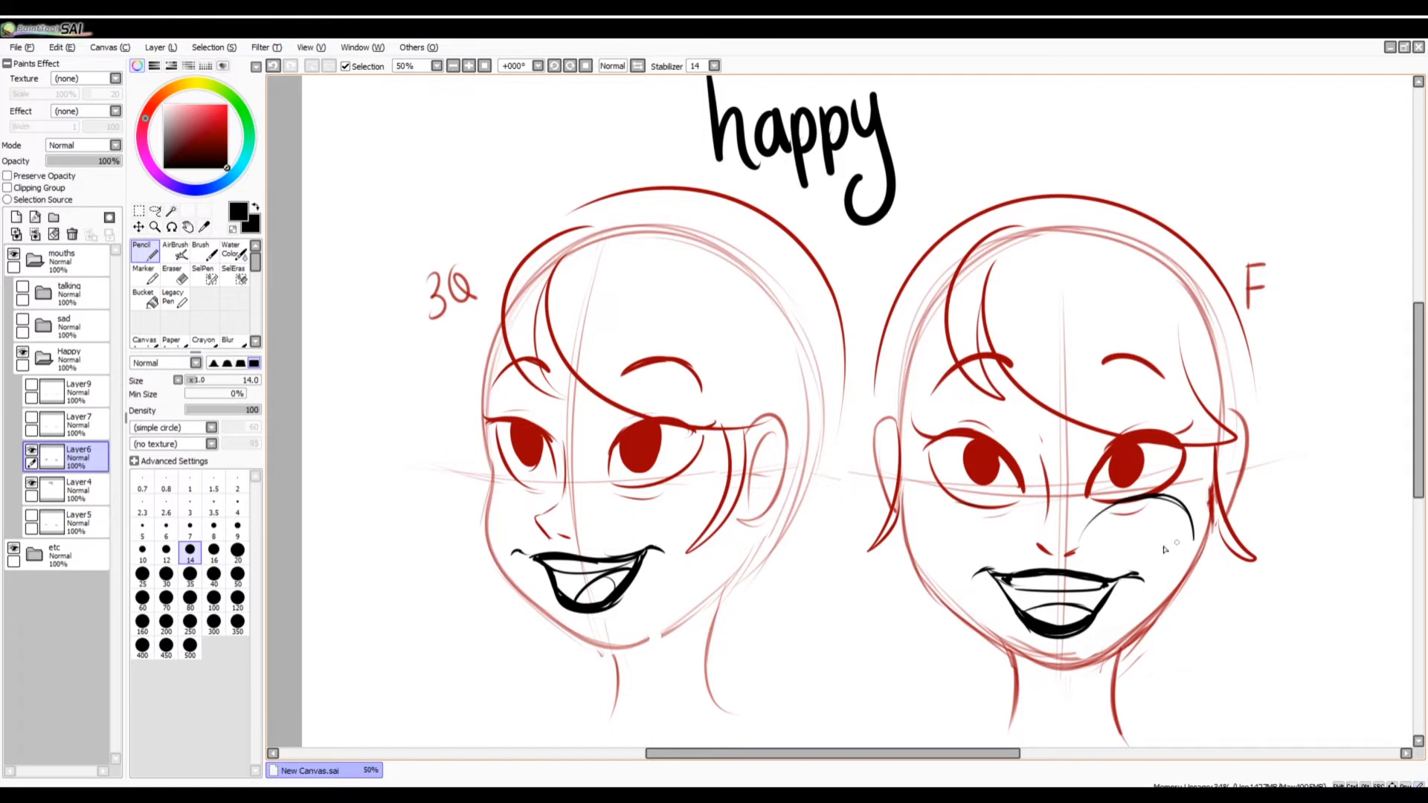
left_click_drag(908, 521, 1020, 542)
key("ctrl+z")
left_click_drag(908, 518, 1016, 544)
mouse_move(606, 507)
left_mouse_down()
mouse_move(699, 478)
mouse_move(725, 488)
left_mouse_up()
left_click_drag(487, 485, 542, 523)
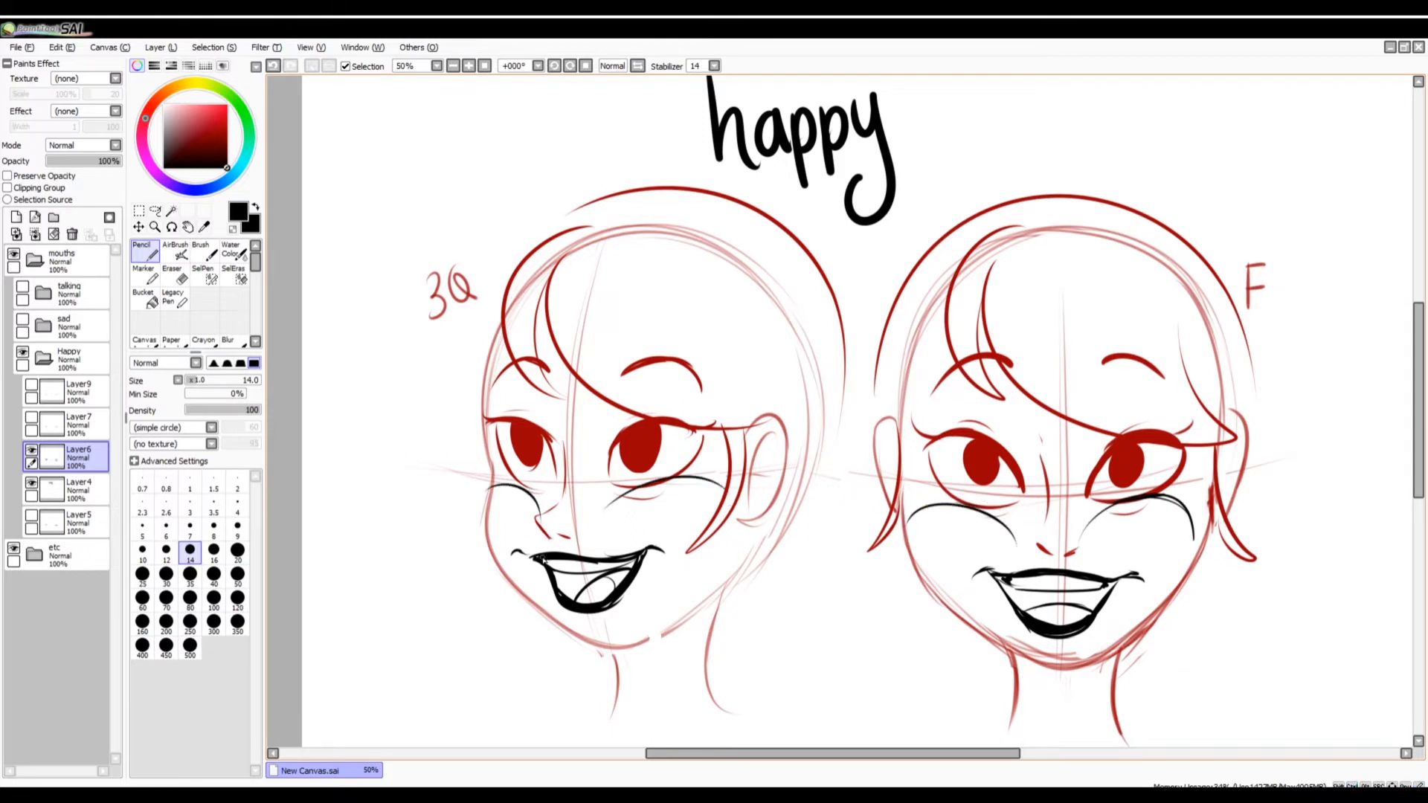
Undo the raised cheek curves on both faces.
left_click(668, 493)
left_click(684, 490)
left_click(680, 501)
key("ctrl+z")
key("ctrl+z")
key("ctrl+z")
key("ctrl+z")
key("ctrl+z")
key("ctrl+z")
key("ctrl+z")
key("ctrl+z")
key("ctrl+z")
key("ctrl+z")
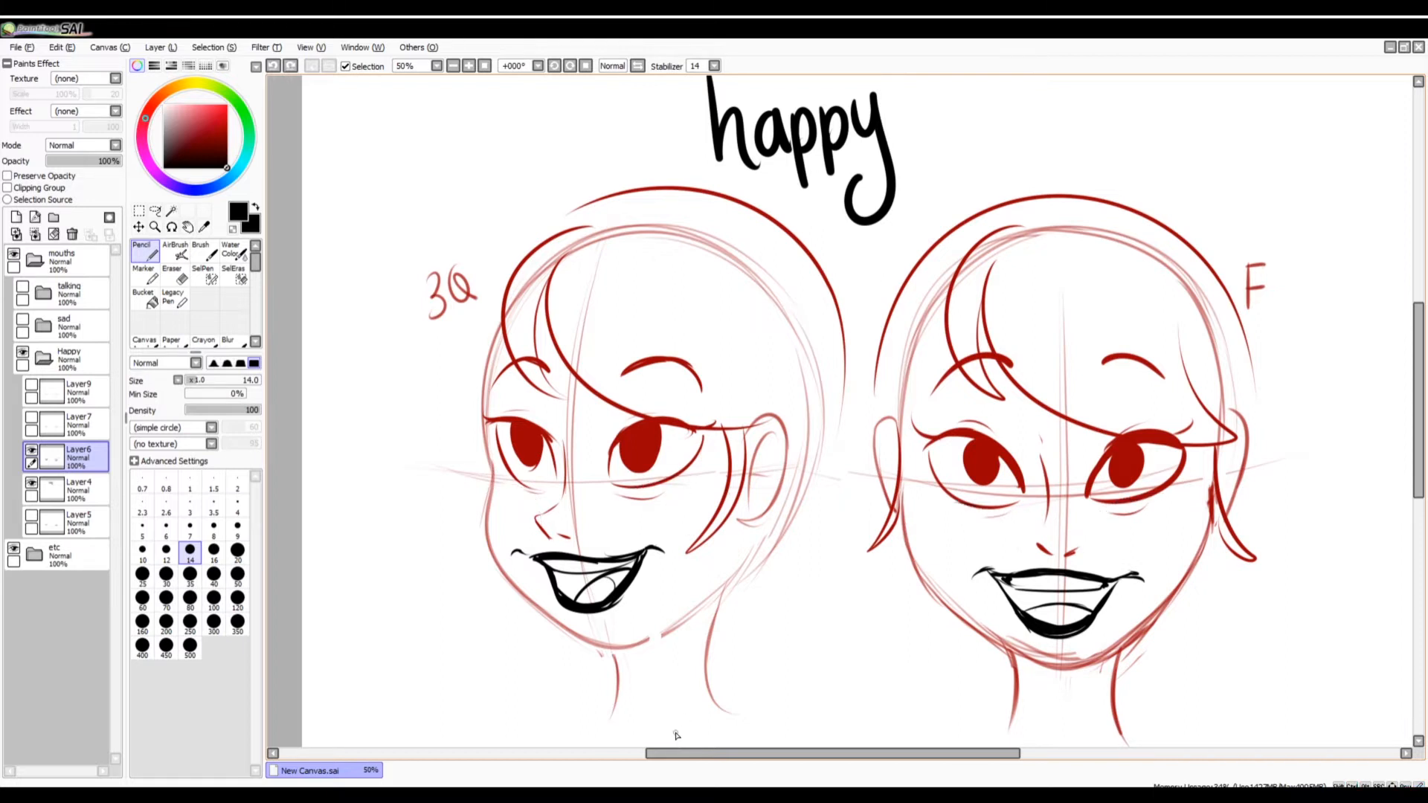
Display the Layer7 mouths instead of Layer6 and outline the three-quarter mouth's upper lip on Layer7.
left_click(31, 450)
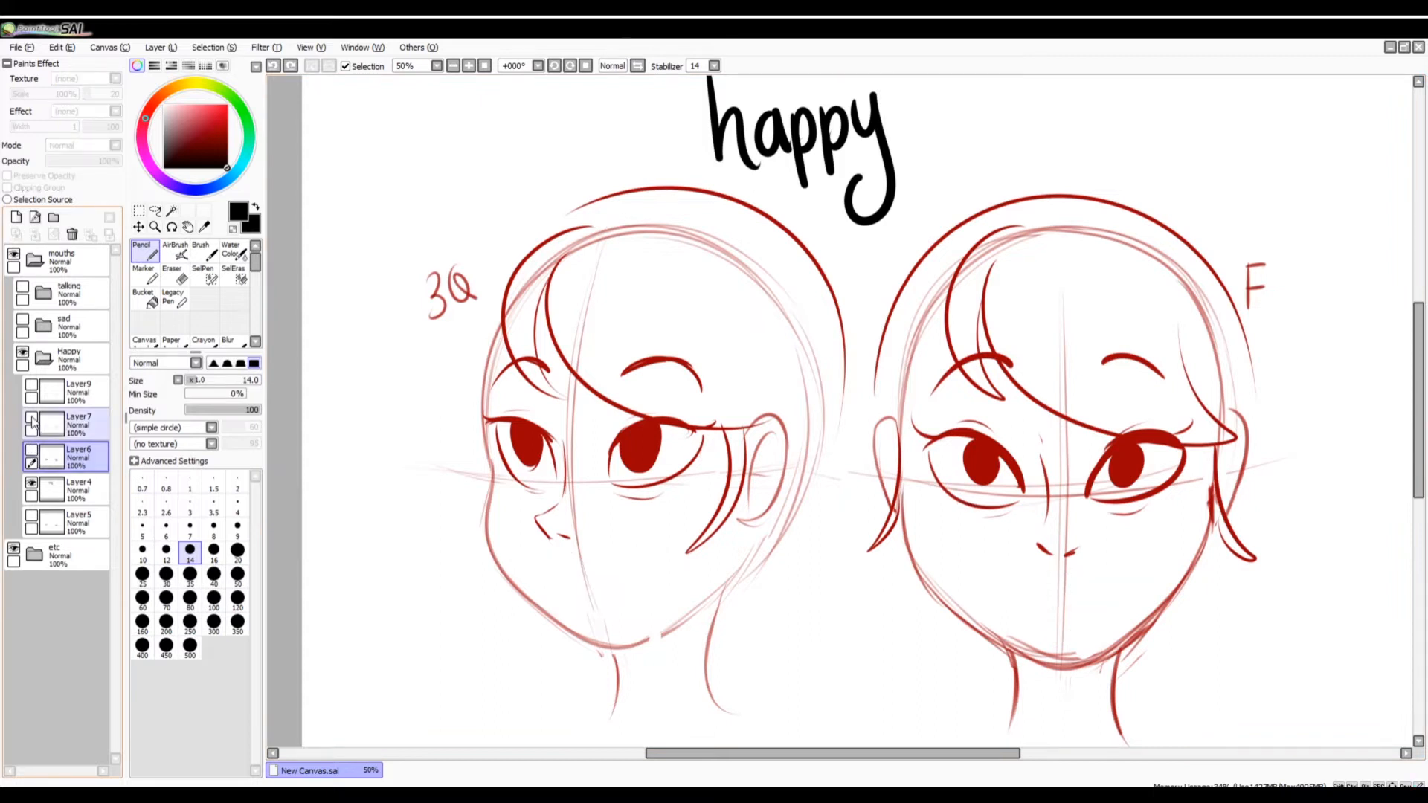
left_click(32, 419)
left_click(543, 561)
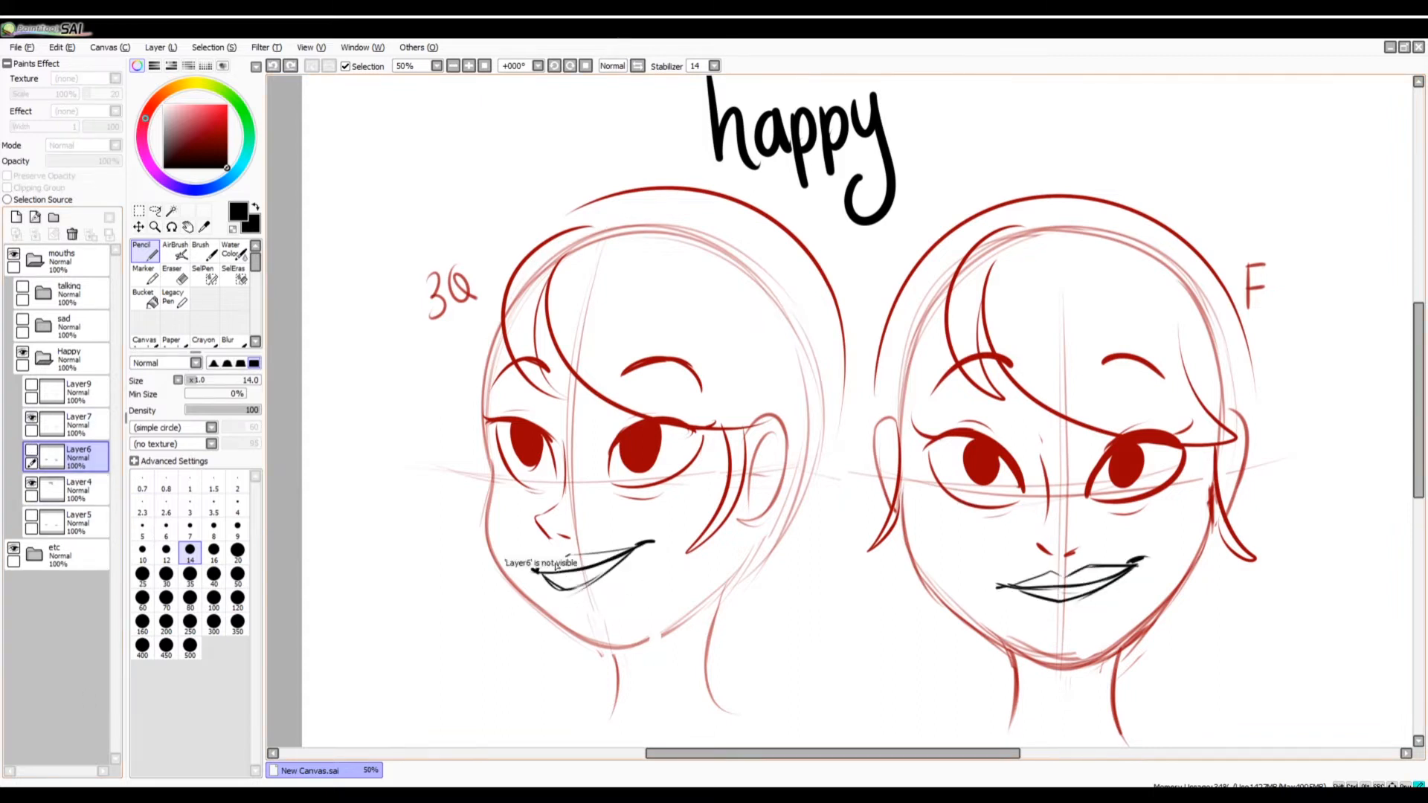
left_click(81, 424)
left_click_drag(541, 561, 638, 548)
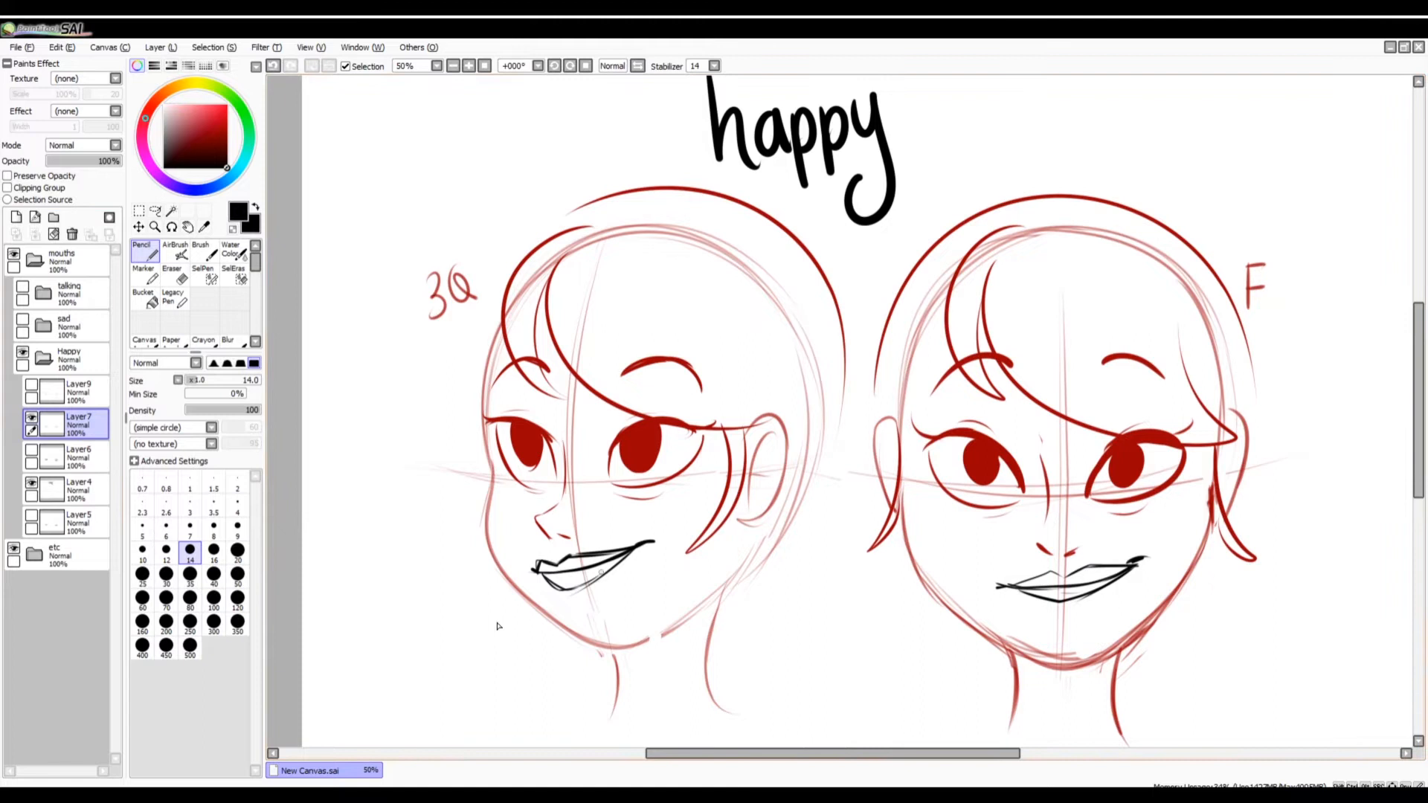
Rotate the three-quarter mouth slightly clockwise with Transform and draw a small philtrum mark above its upper lip.
left_click(140, 210)
left_click_drag(527, 539, 665, 578)
key("ctrl+t")
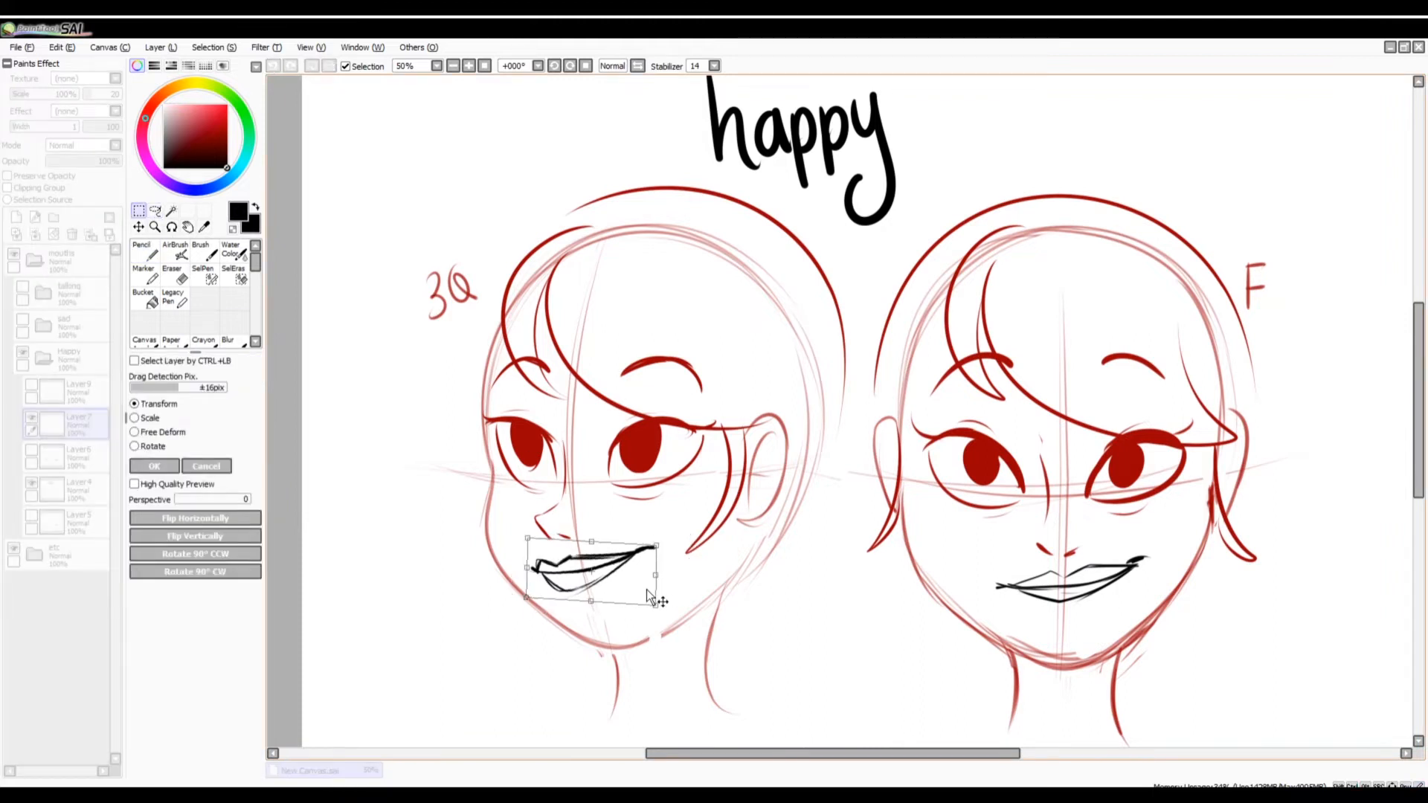
left_click(155, 466)
key("ctrl+d")
left_click(149, 252)
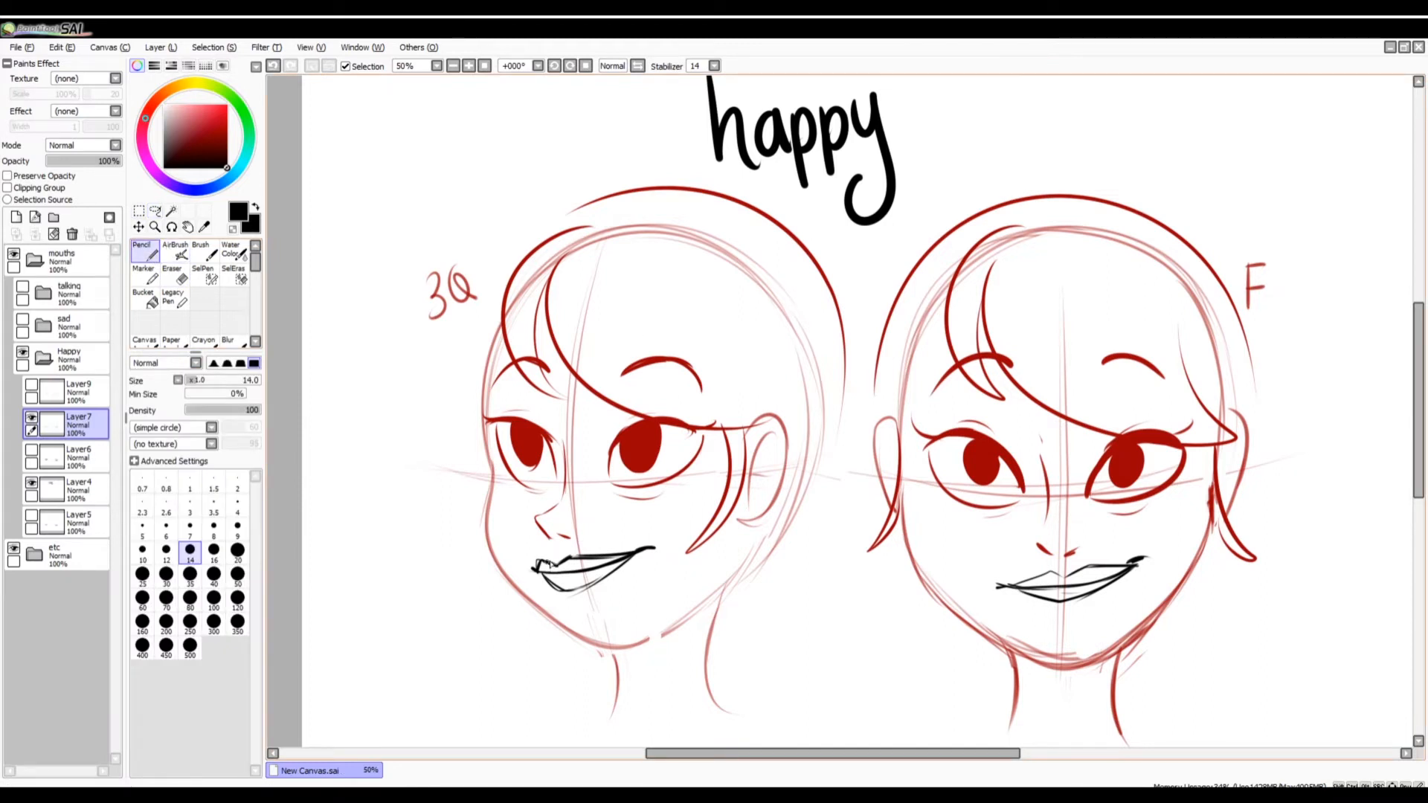
left_click_drag(550, 562, 549, 559)
Lasso the front-view closed mouth and shift it slightly downward with Transform.
key("a")
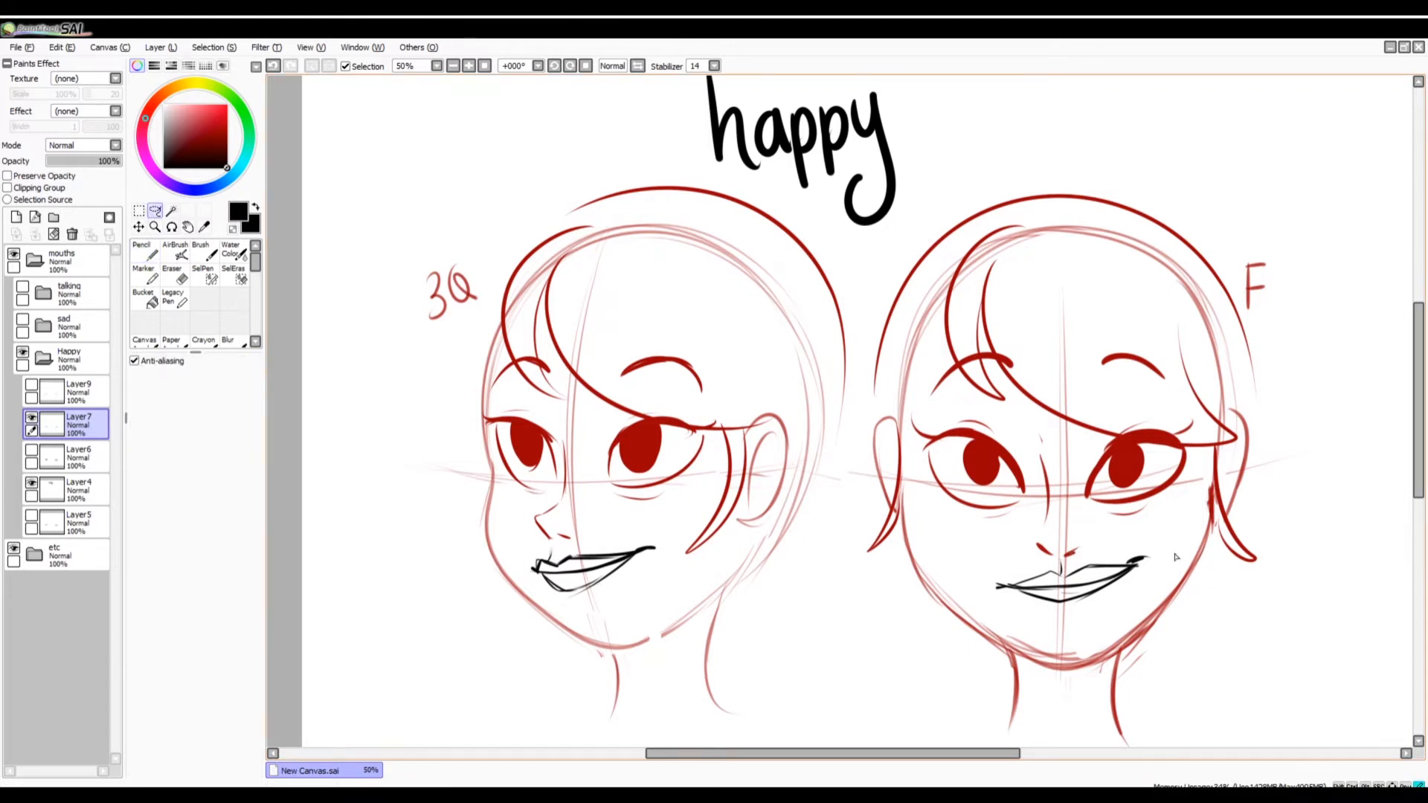
mouse_move(1176, 557)
left_mouse_down()
mouse_move(1166, 583)
mouse_move(1127, 595)
left_mouse_up()
key("ctrl+t")
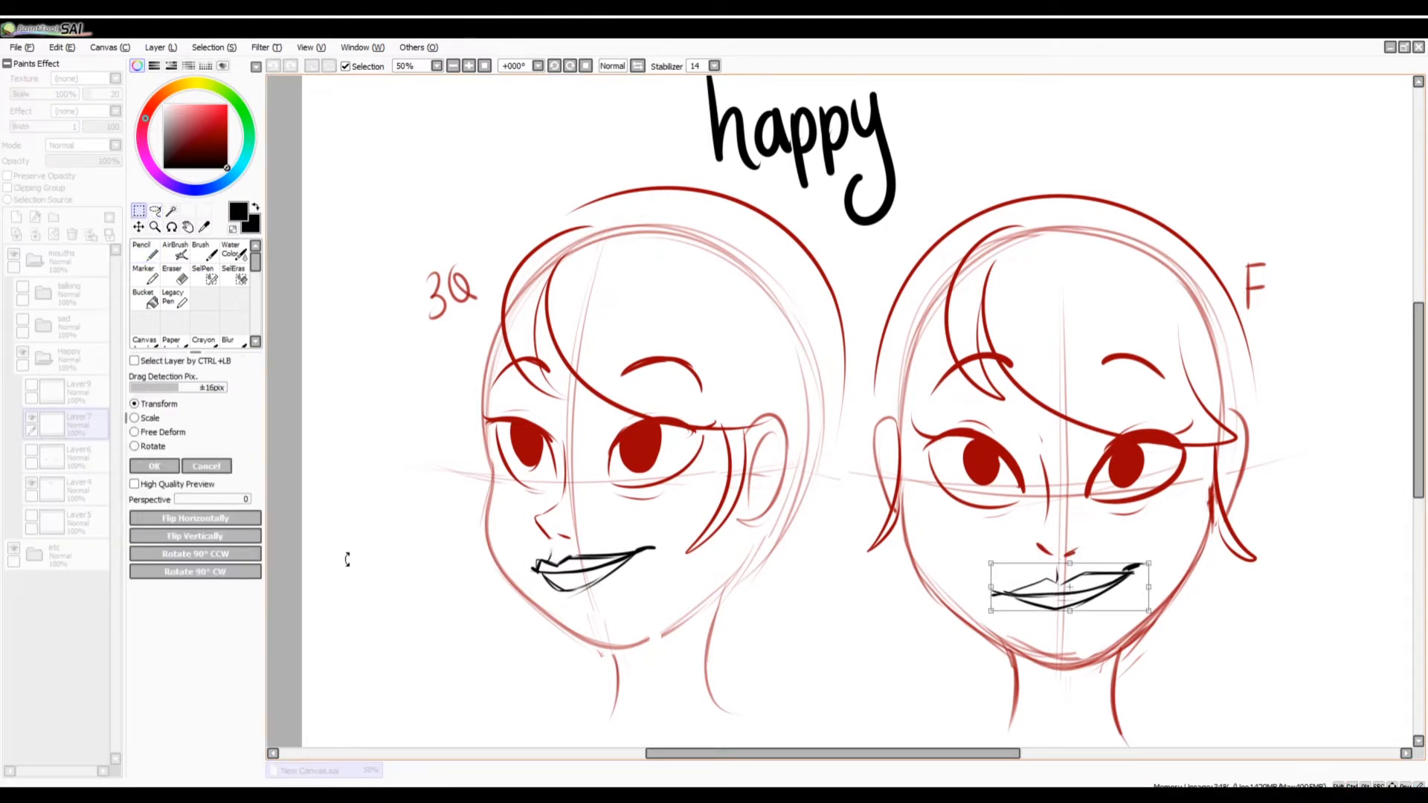
key("Return")
key("n")
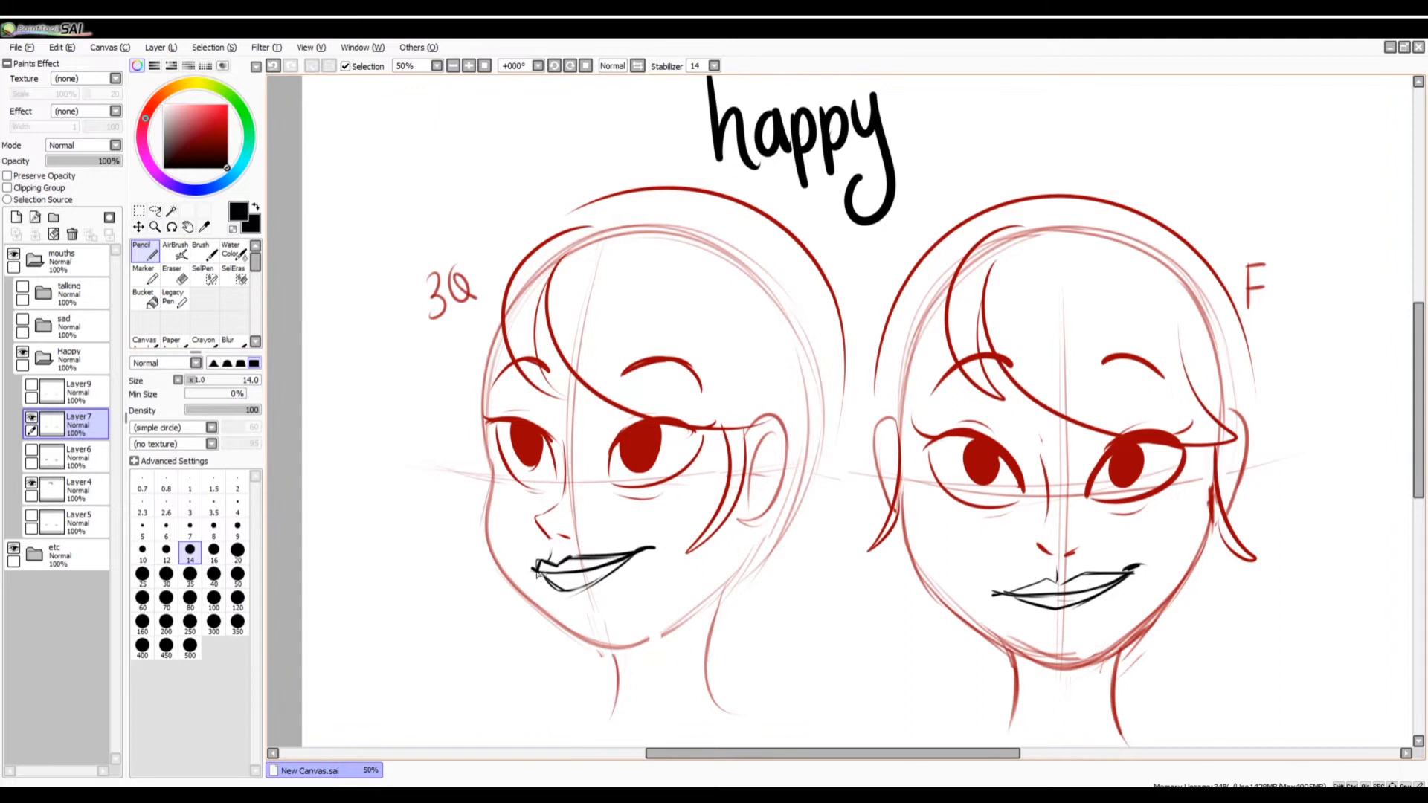
Thicken the line between the front-view lips and add a short black stroke beneath the eye on the F side.
mouse_move(1003, 600)
left_mouse_down()
mouse_move(1075, 594)
mouse_move(1127, 577)
mouse_move(1017, 599)
mouse_move(1139, 567)
left_mouse_up()
key("ctrl+z")
left_click_drag(1139, 499, 1183, 487)
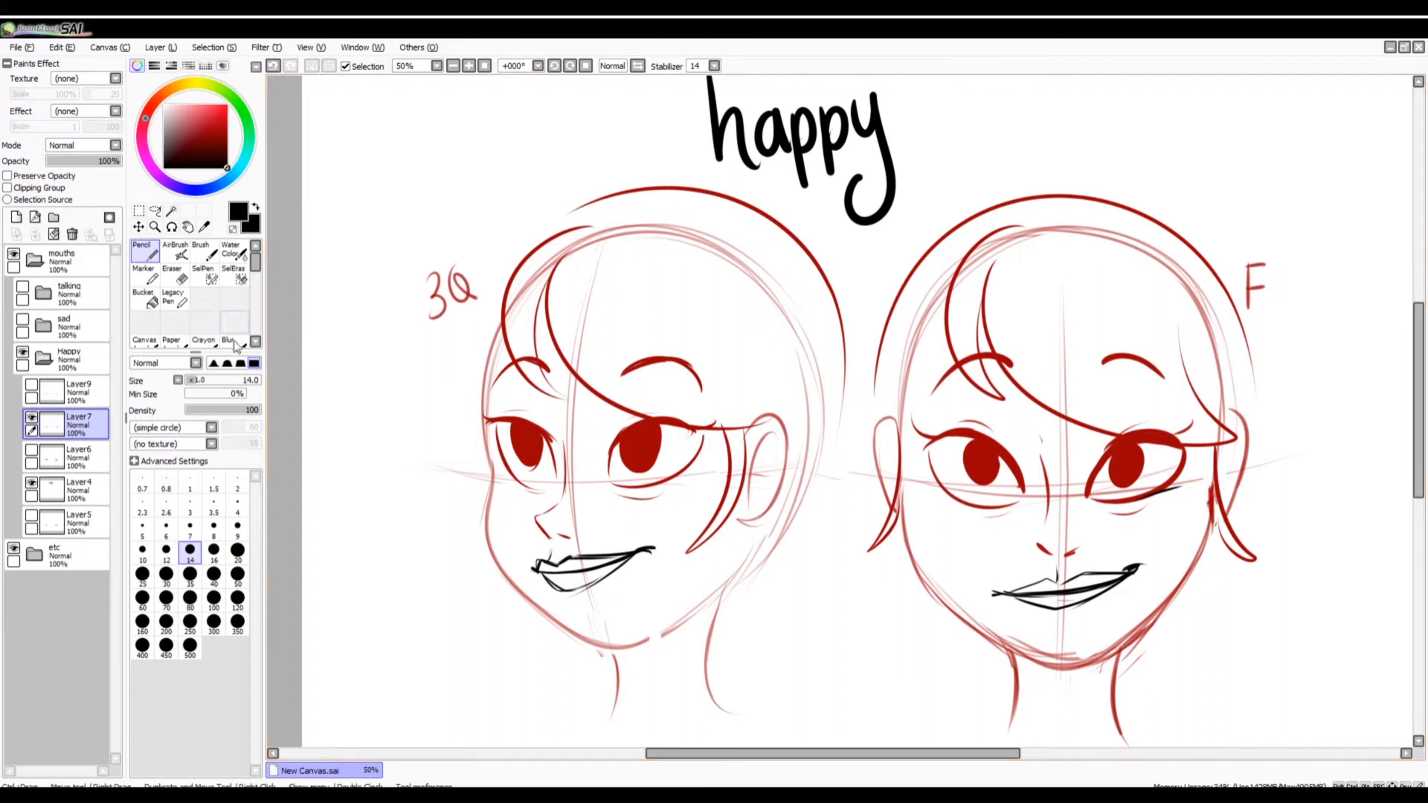
mouse_move(992, 595)
left_mouse_down()
mouse_move(1134, 585)
mouse_move(1081, 575)
mouse_move(1135, 576)
left_mouse_up()
key("ctrl+z")
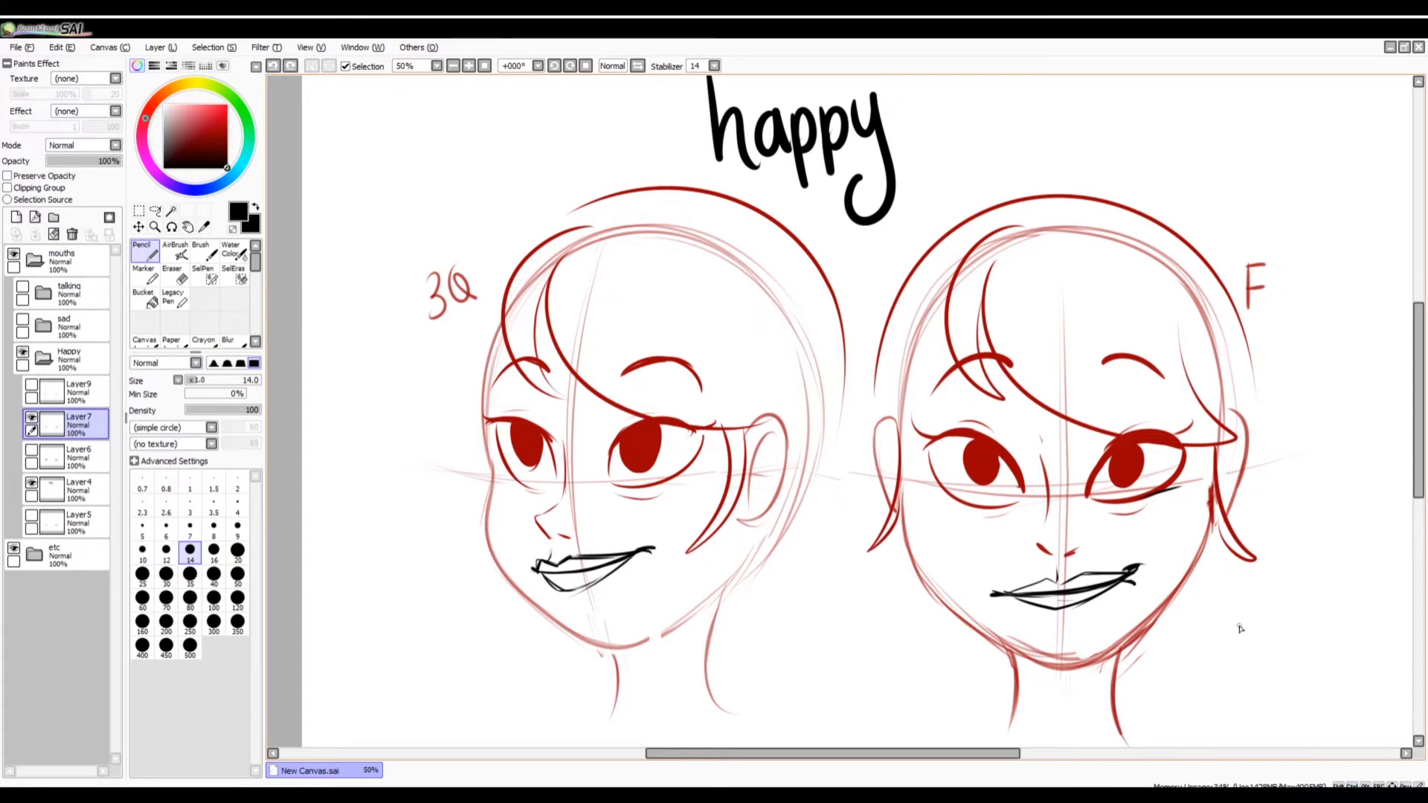
Display the Layer9 smiles instead of Layer7 and lower Layer9's opacity to 25%.
left_click(32, 418)
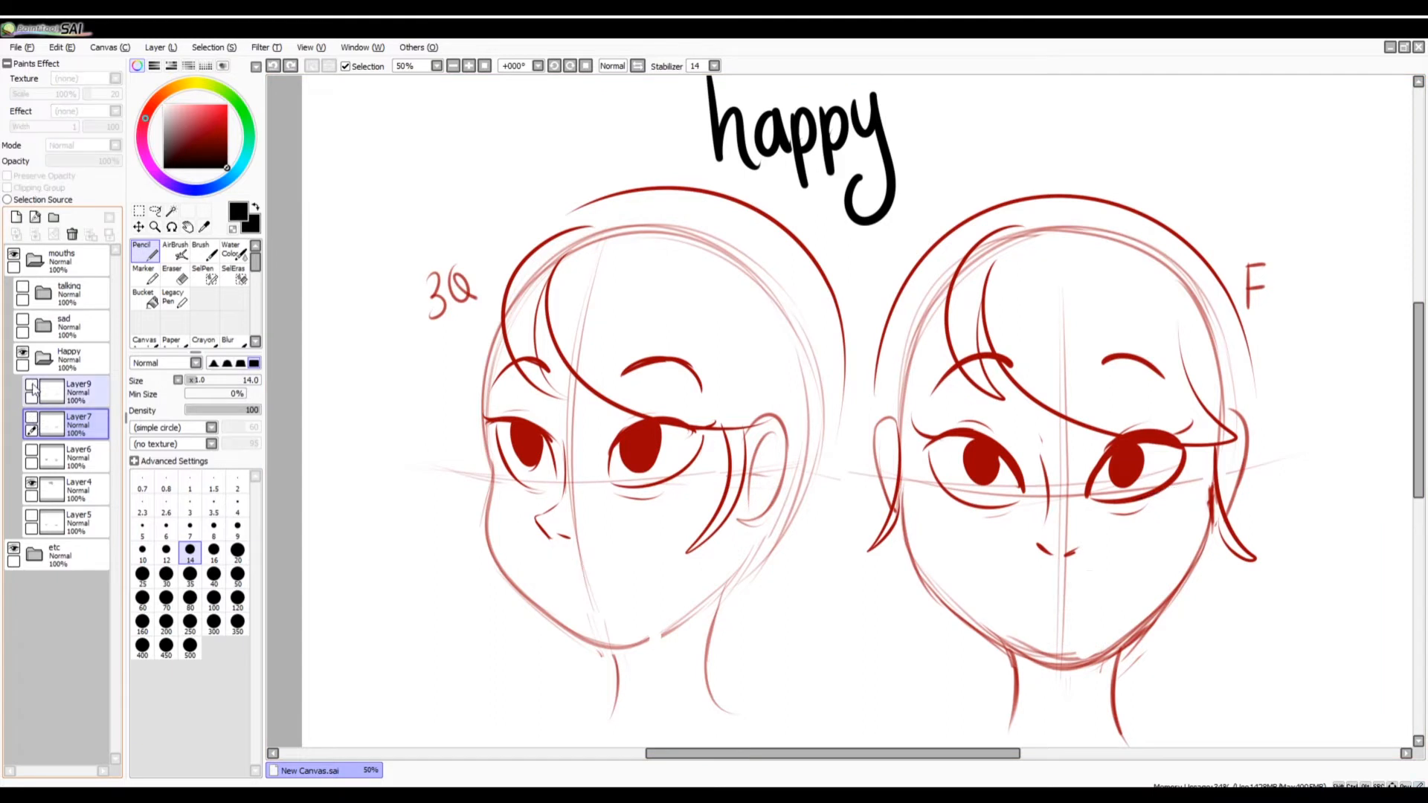
left_click(32, 386)
left_click(453, 66)
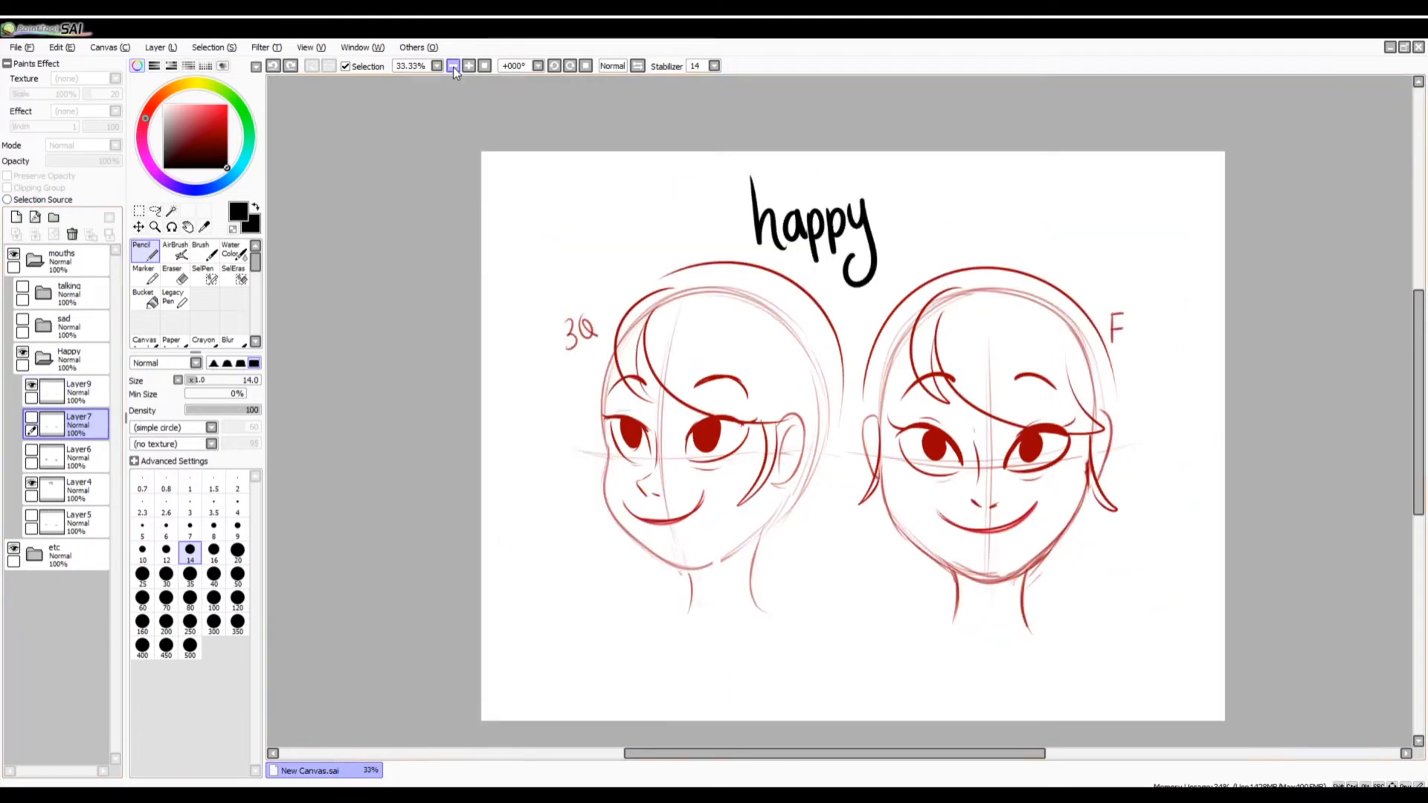
left_click(75, 392)
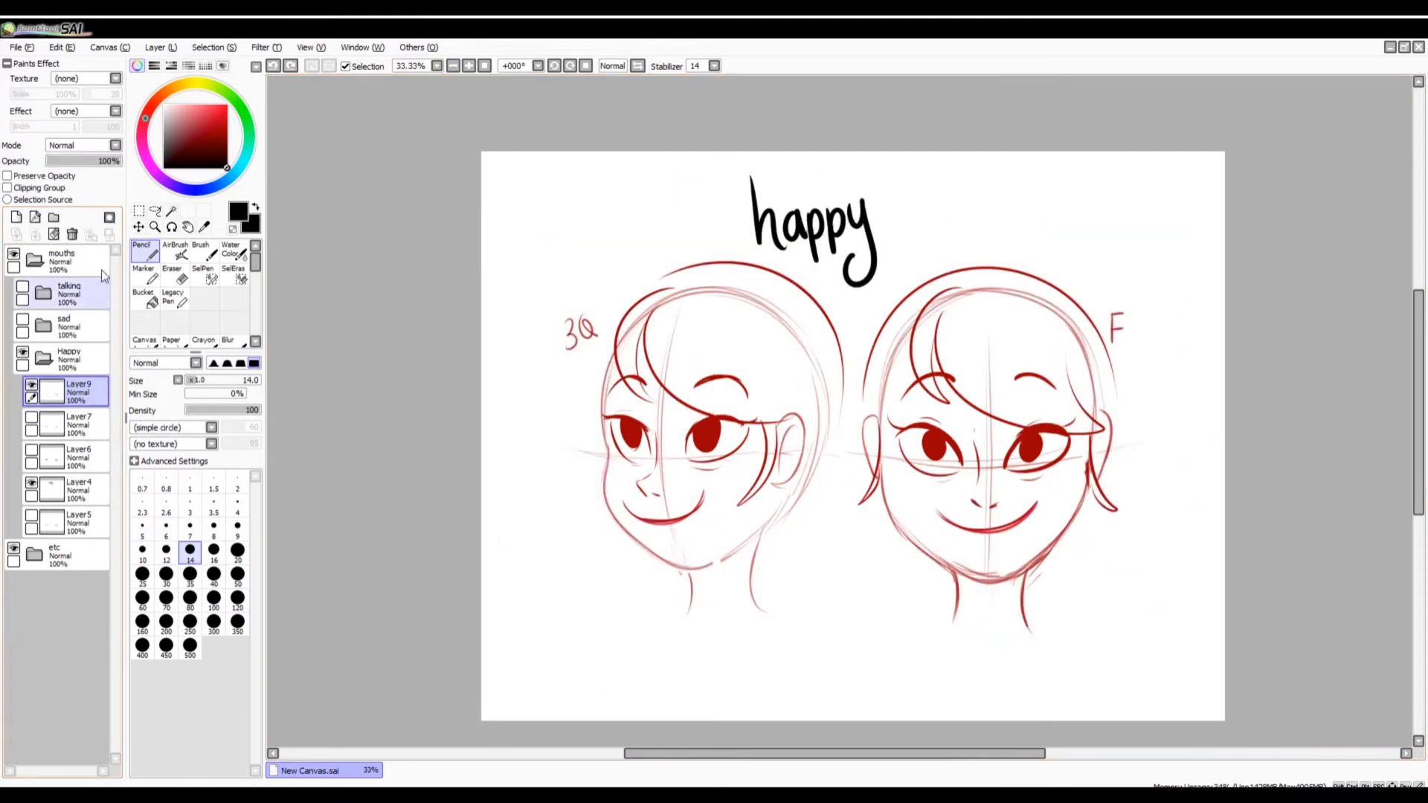
left_click_drag(112, 161, 65, 168)
Compare the Layer7, Layer6 and Layer5 mouths one after another against the faded Layer9 smiles.
left_click(31, 418)
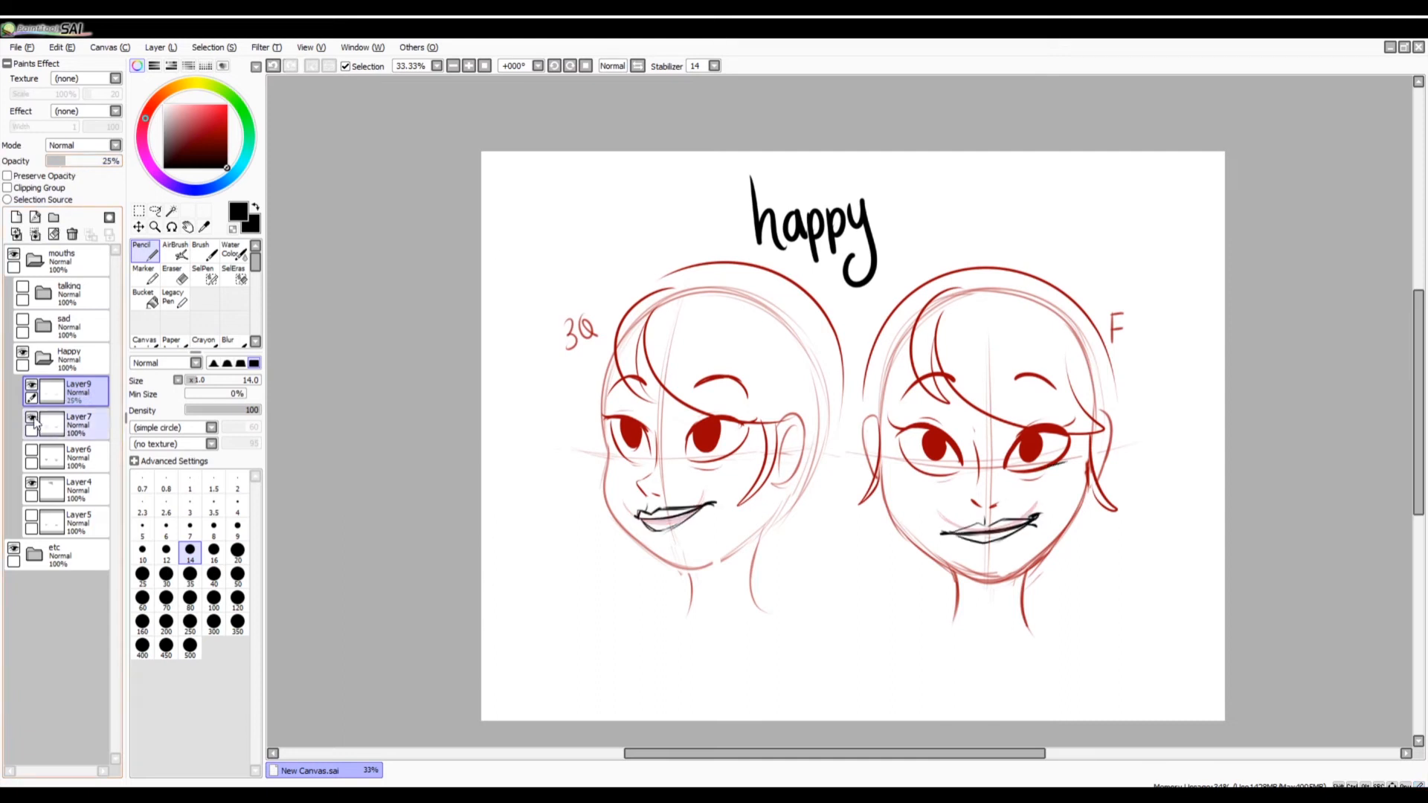
left_click(31, 418)
left_click(32, 451)
left_click(31, 451)
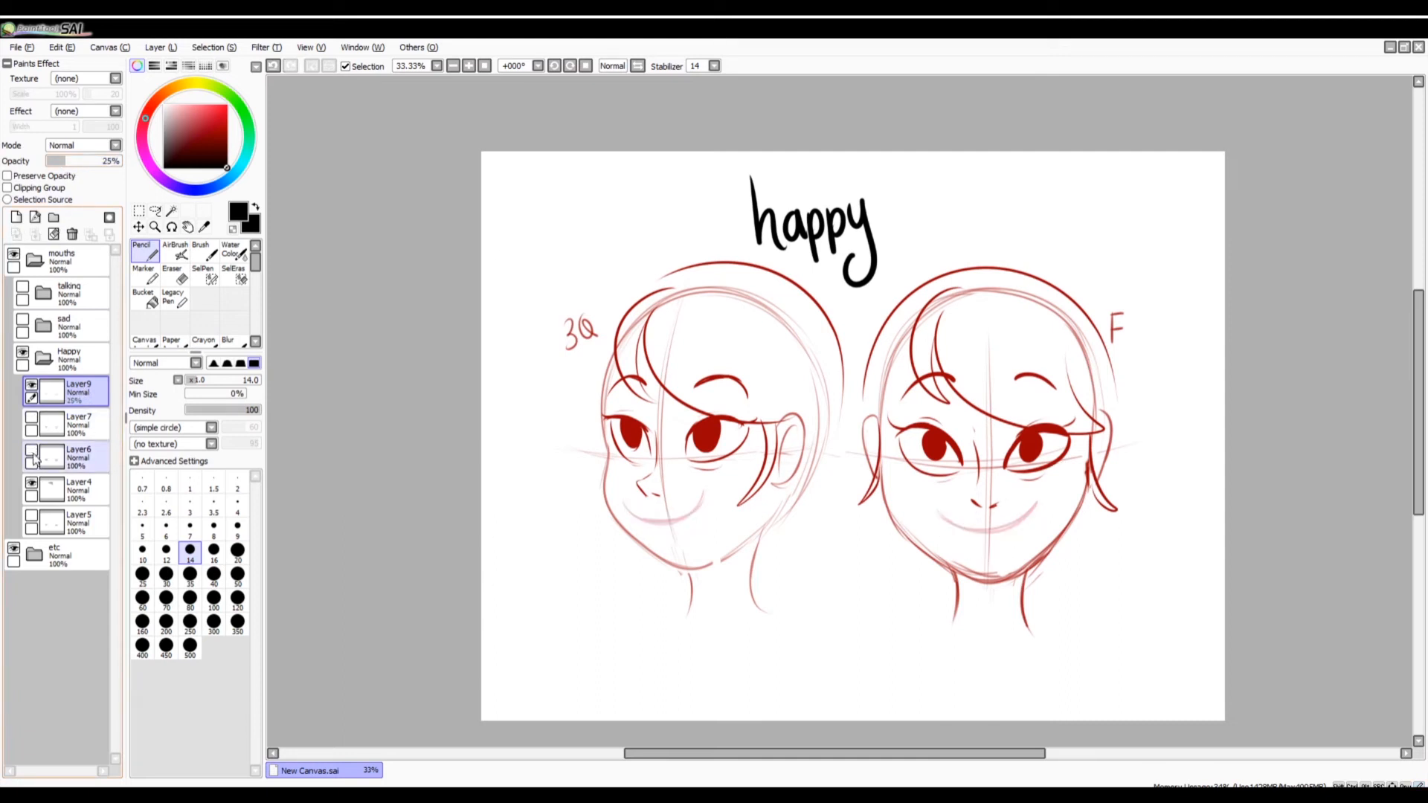
left_click(31, 516)
left_click(32, 516)
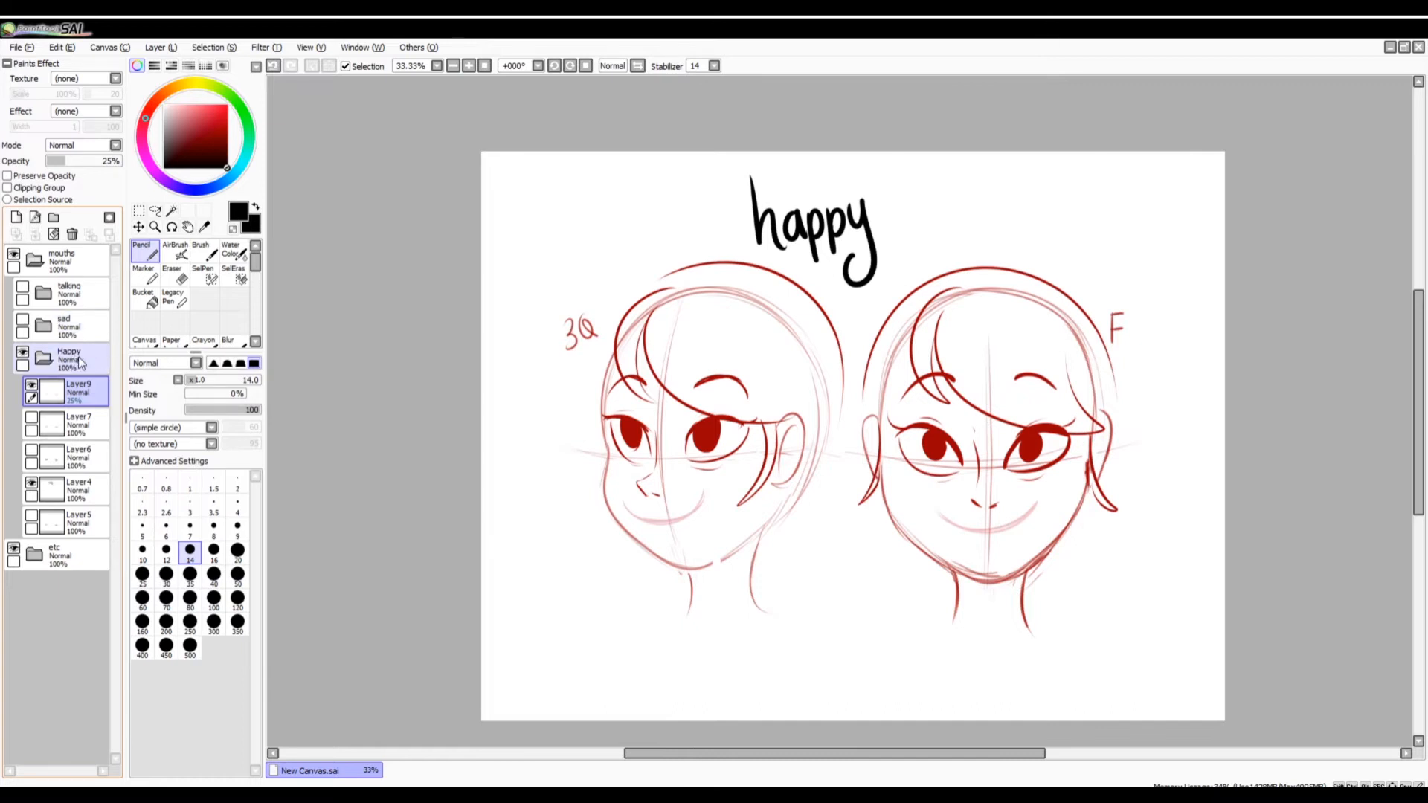
Collapse and hide the Happy folder, expand and show the sad folder, and make Layer10 active.
left_click(44, 357)
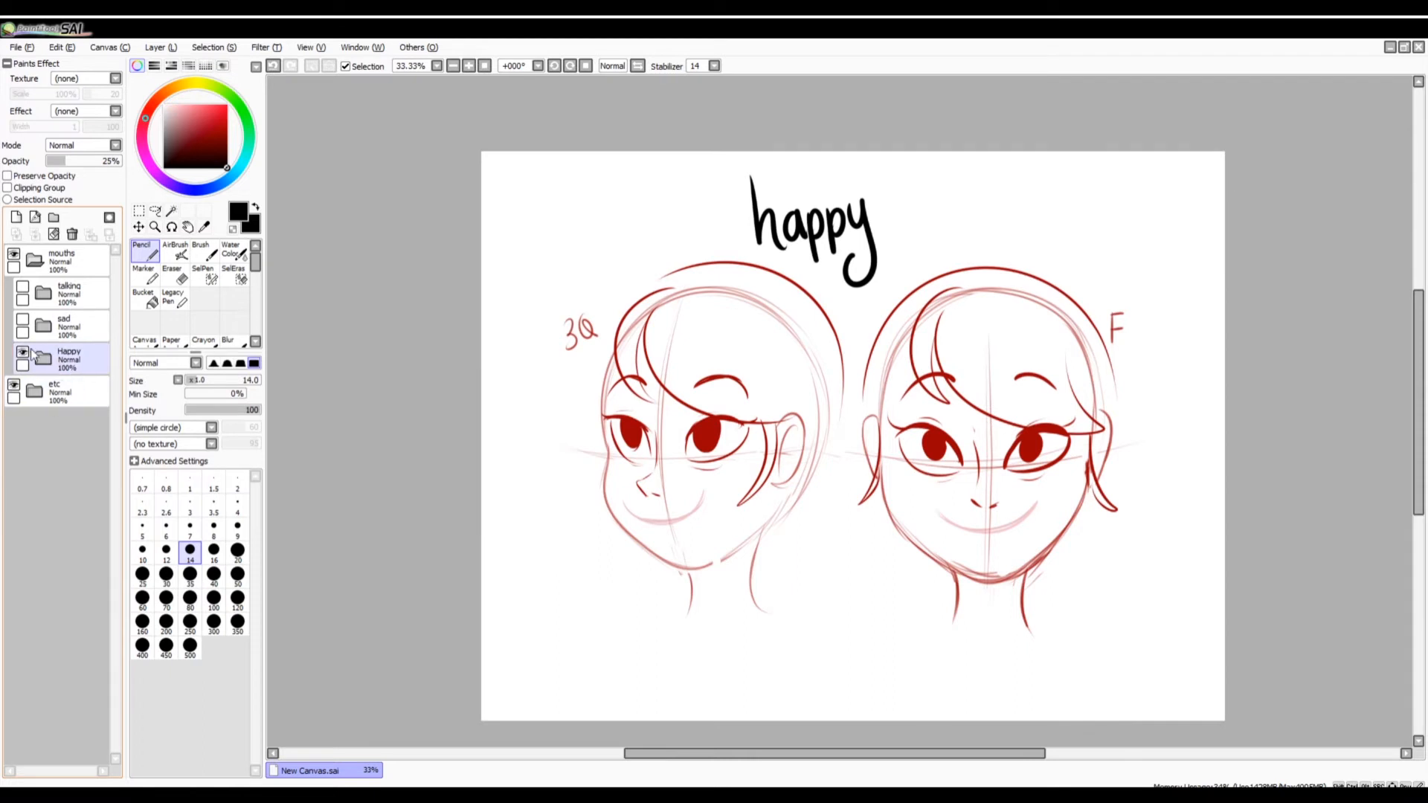
left_click(23, 352)
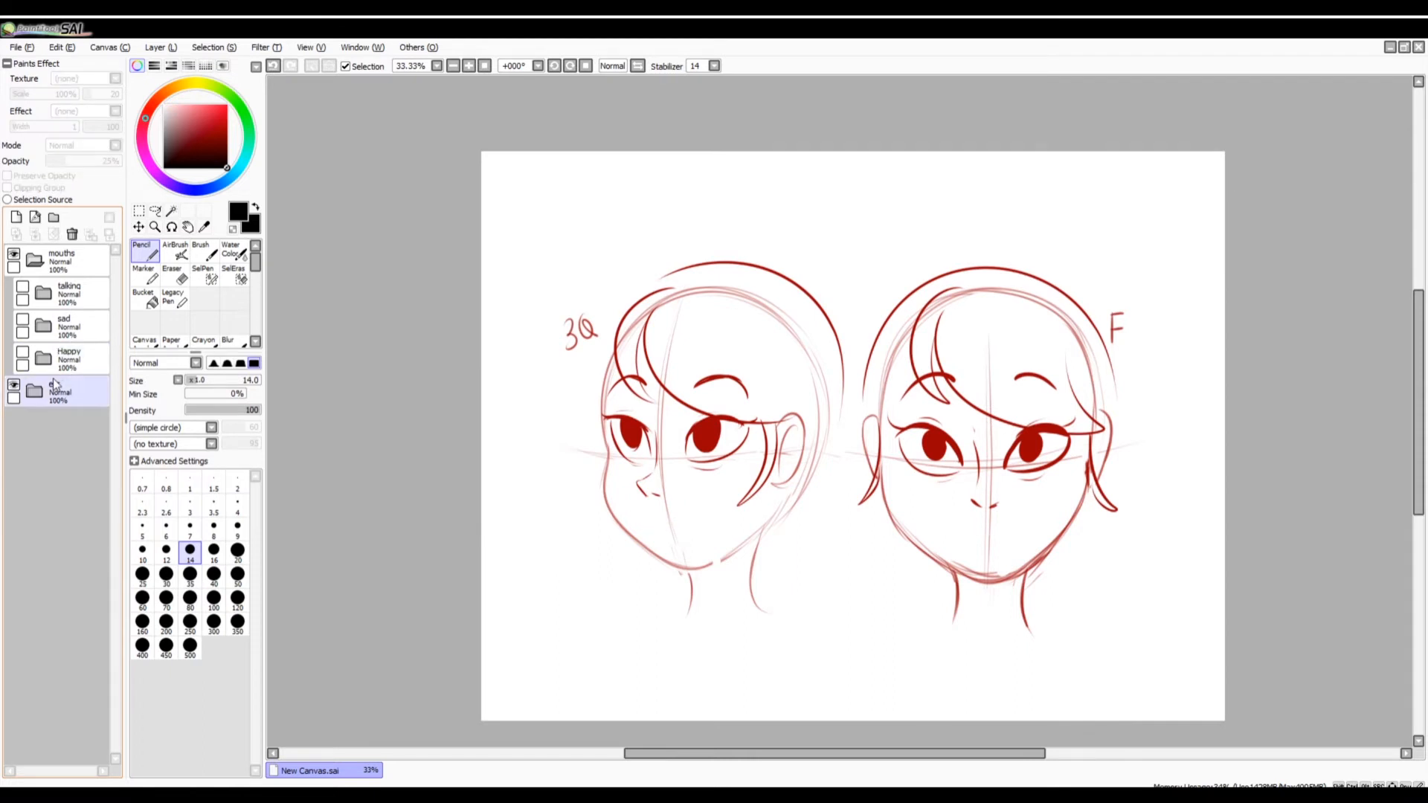
left_click(44, 325)
left_click(42, 325)
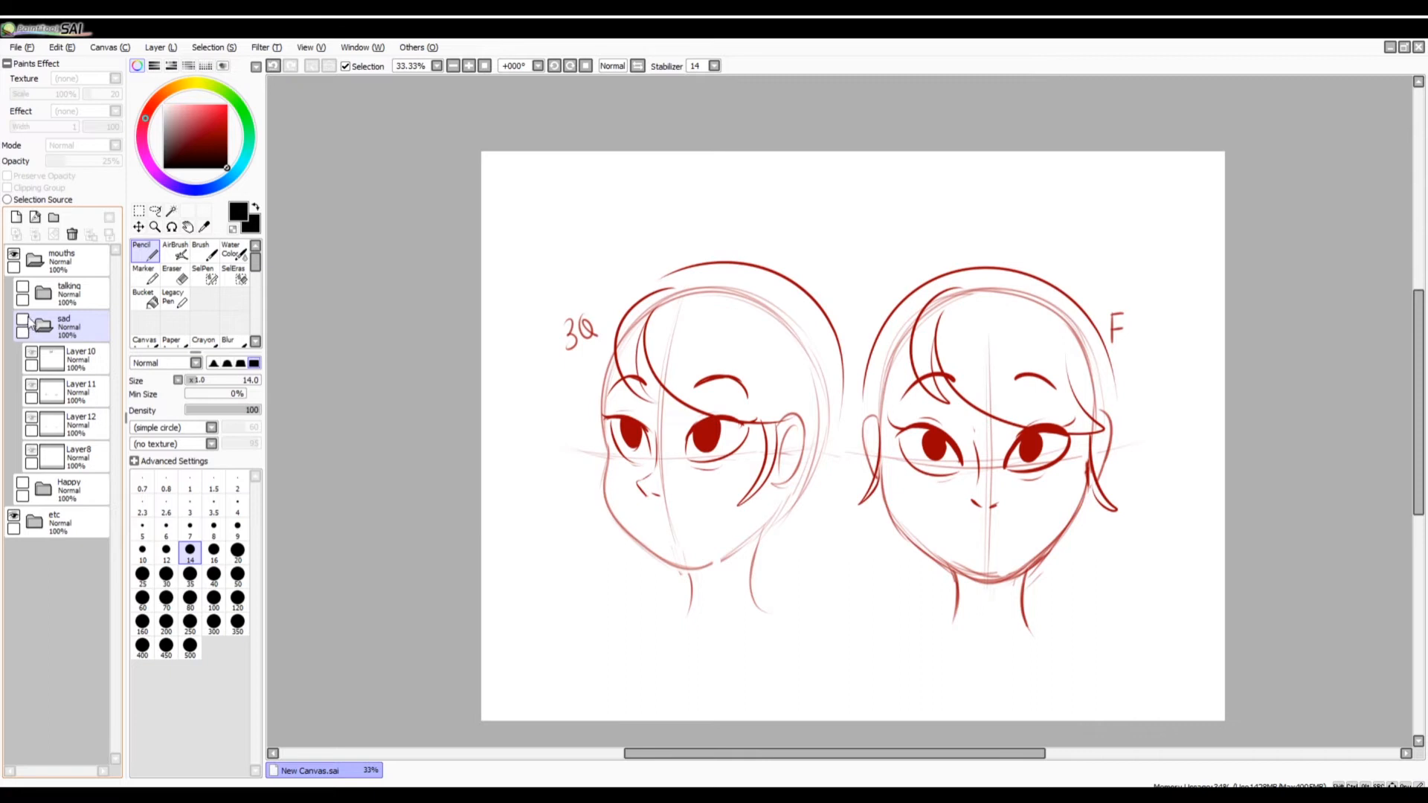
left_click(22, 319)
left_click(78, 359)
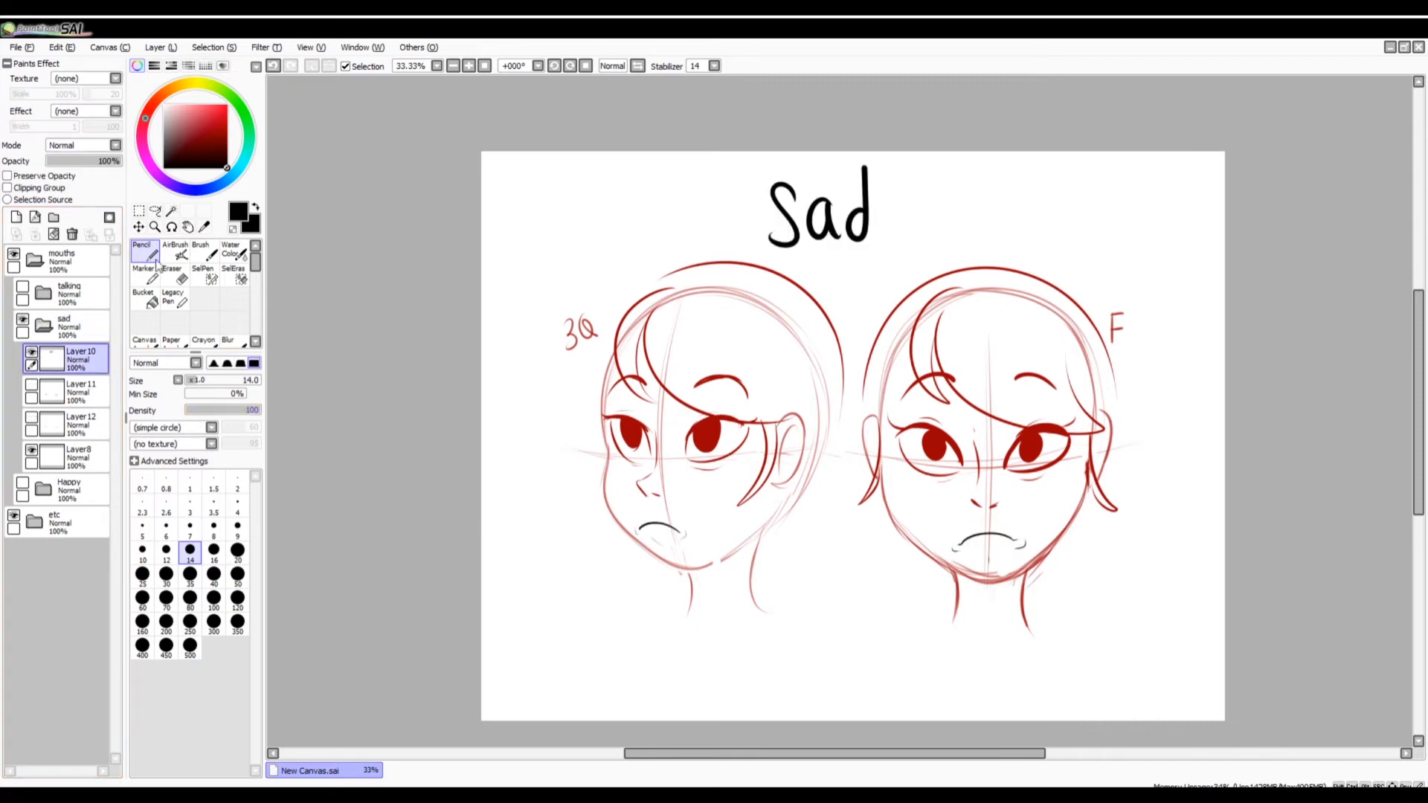
Darken the corner creases of both frowning mouths on Layer10 and try a curve beneath the front-view mouth.
left_click(469, 66)
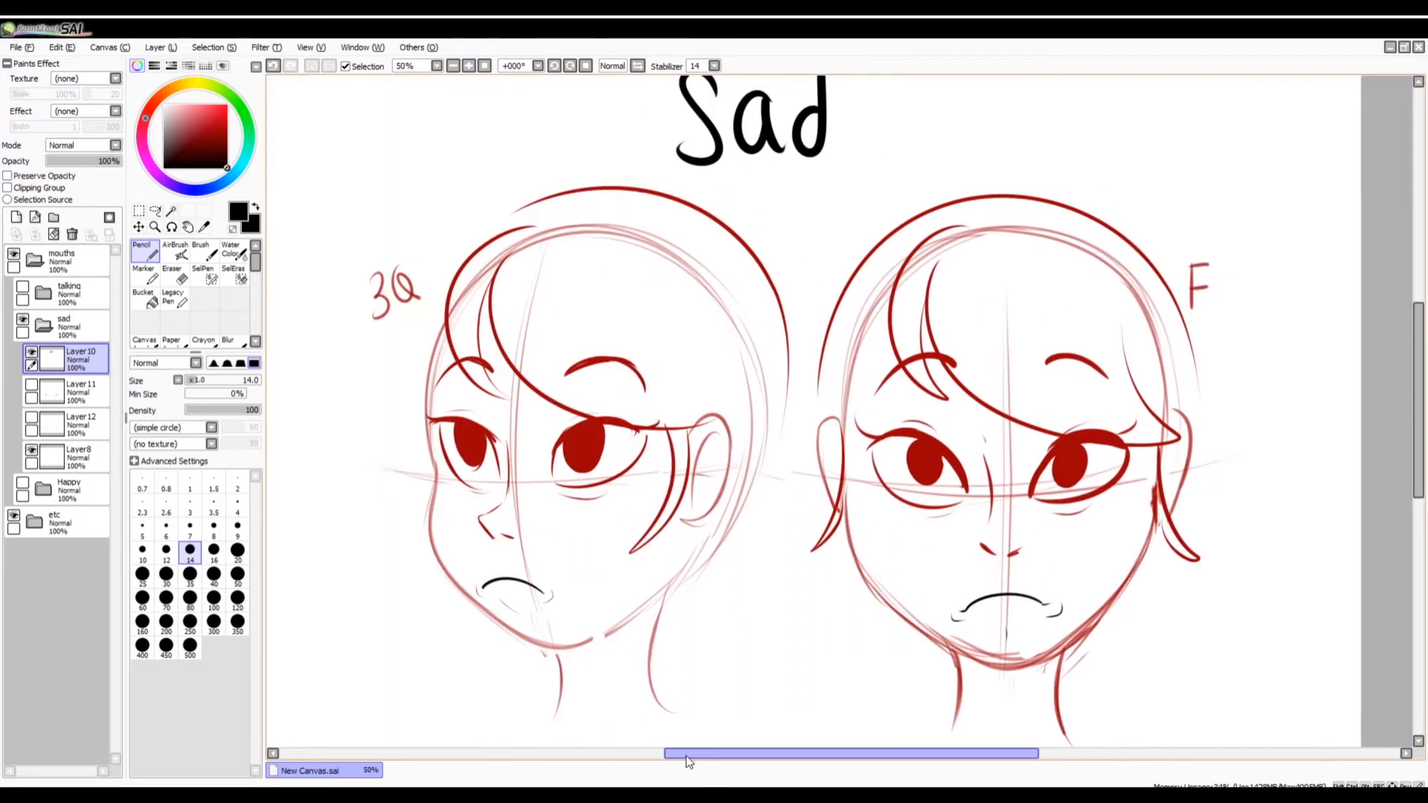
left_click_drag(551, 589, 546, 602)
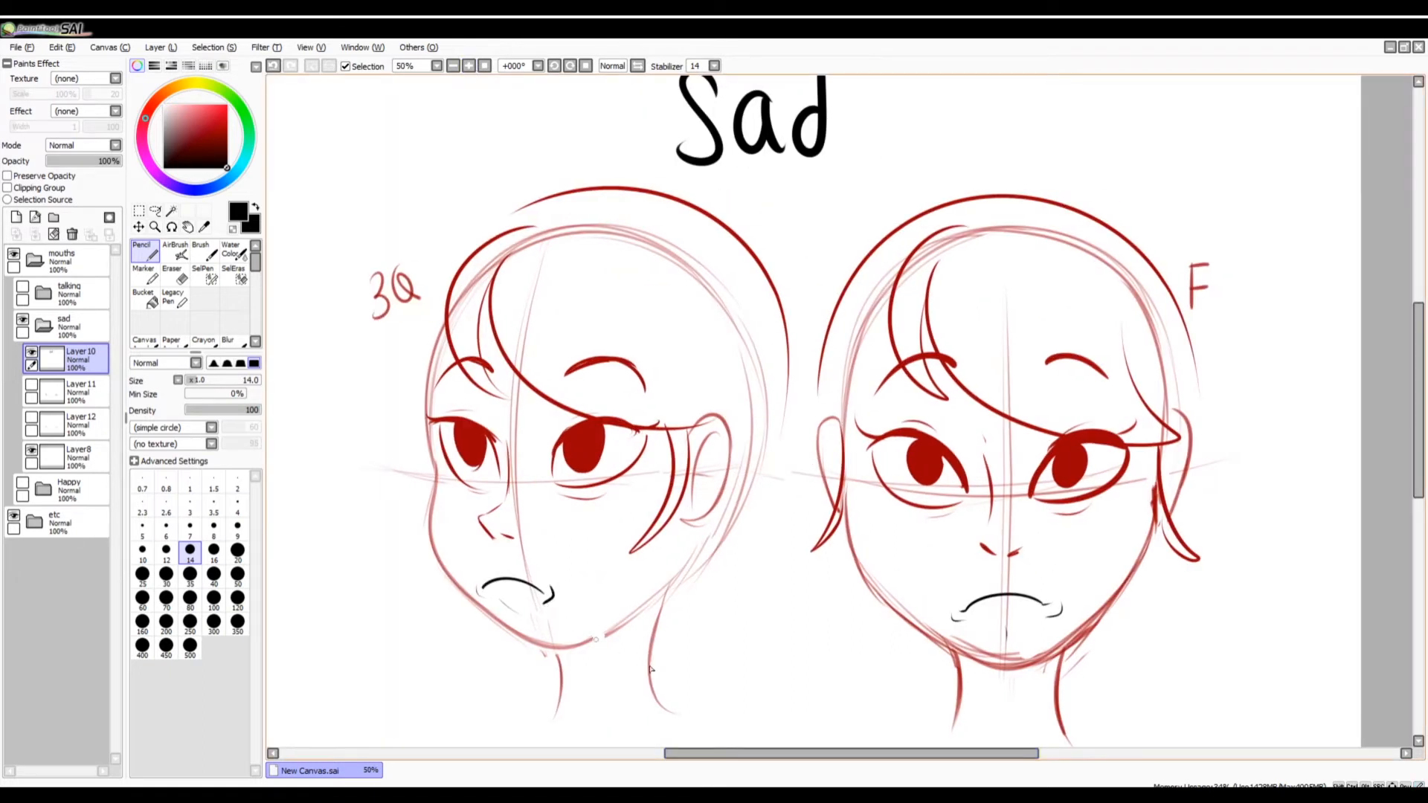
left_click_drag(953, 620, 963, 612)
left_click_drag(1062, 605, 1048, 617)
mouse_move(936, 640)
left_mouse_down()
mouse_move(958, 615)
mouse_move(1069, 634)
left_mouse_up()
key("ctrl+z")
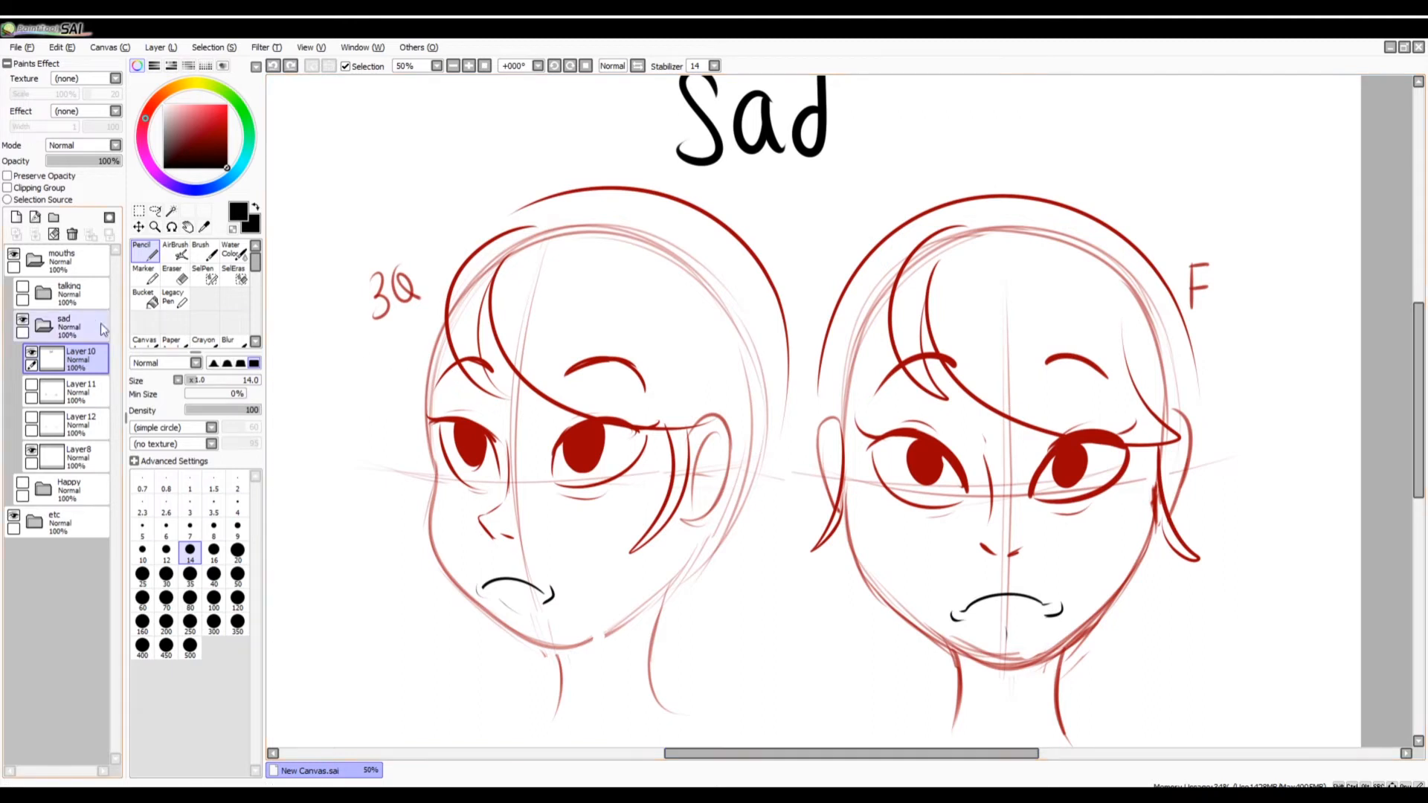
Display the Layer12 frowns instead of Layer8 and make Layer12 active.
left_click(32, 450)
left_click(32, 417)
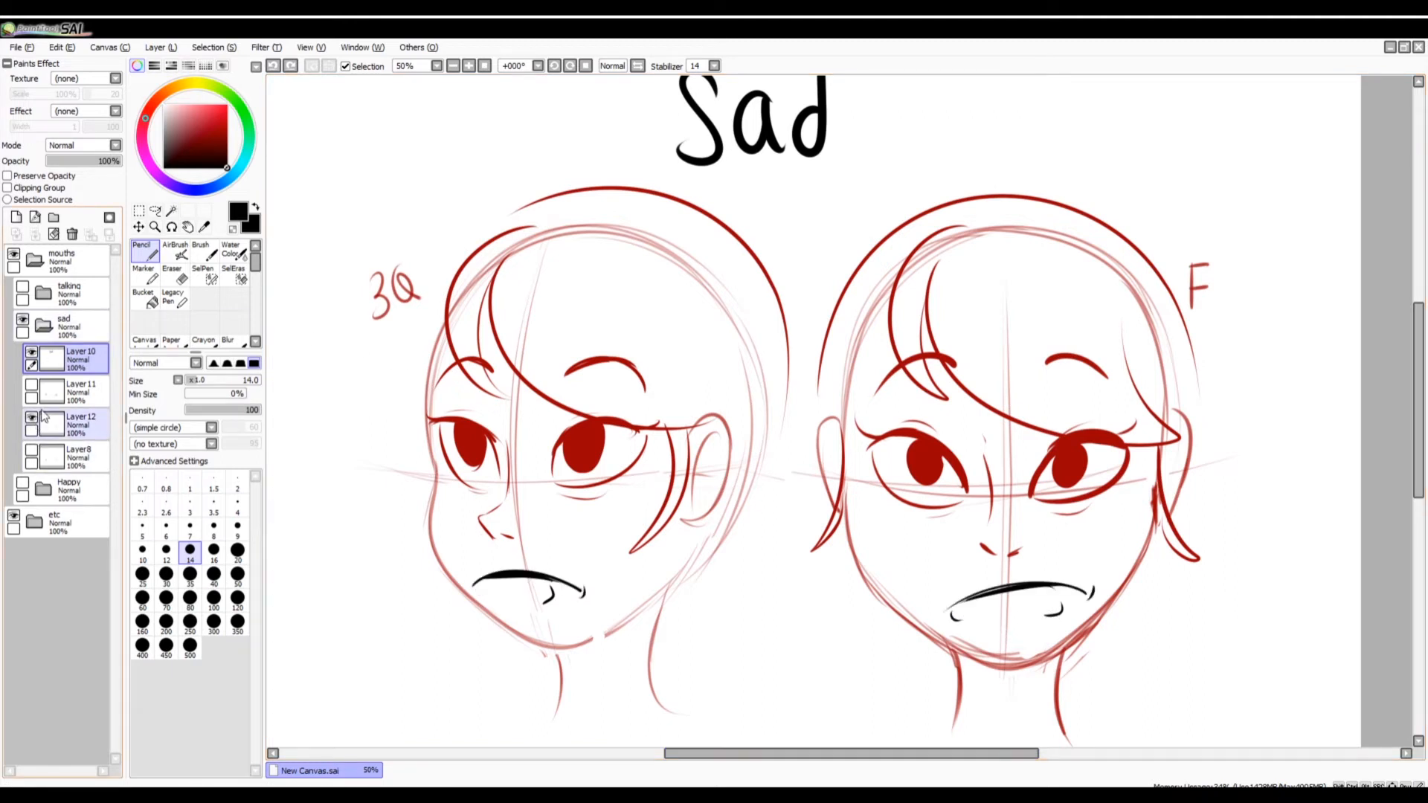
left_click(48, 426)
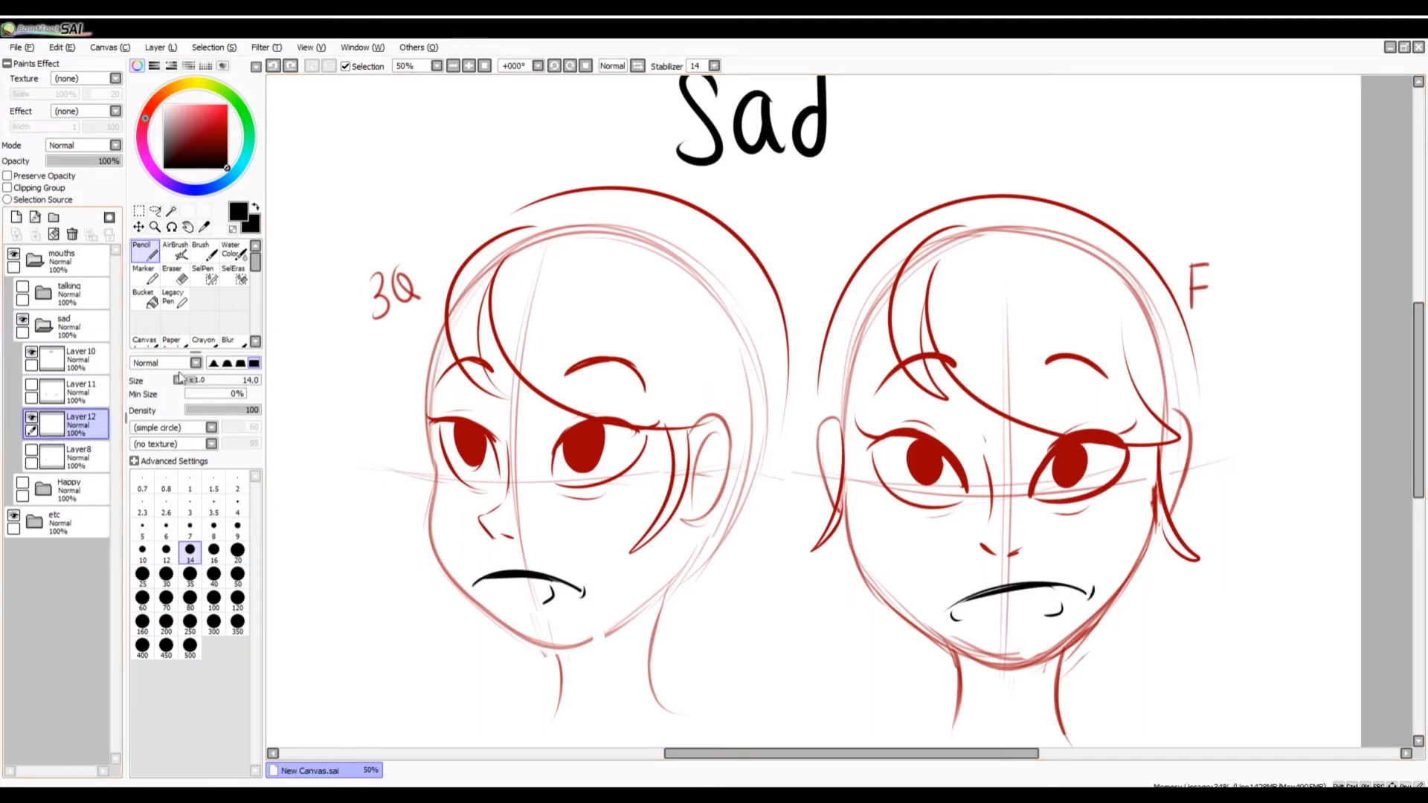
Erase the leftover mouth-corner creases of both faces from Layer10 with a size 50 Eraser and return to the Pencil.
left_click(172, 278)
left_click(237, 574)
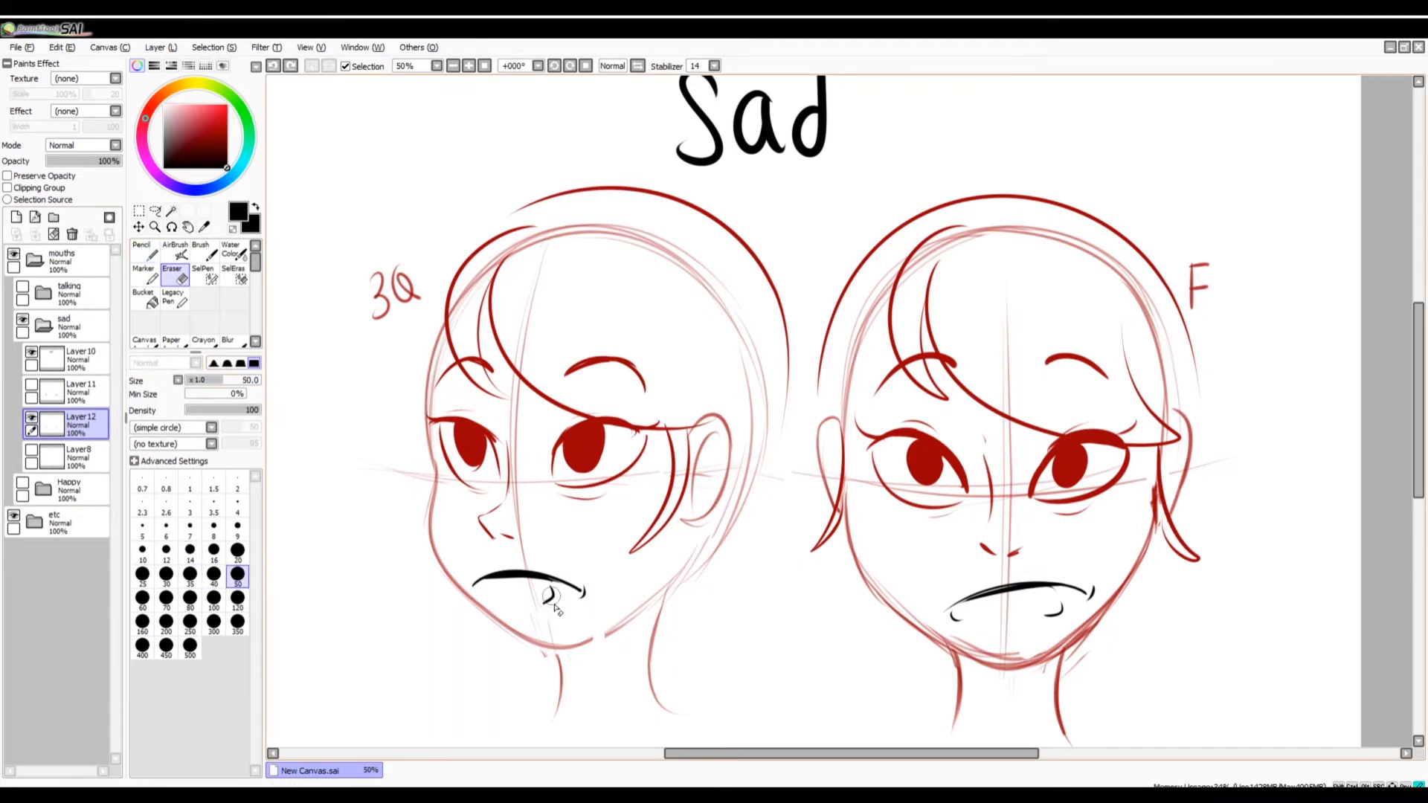
left_click(47, 360)
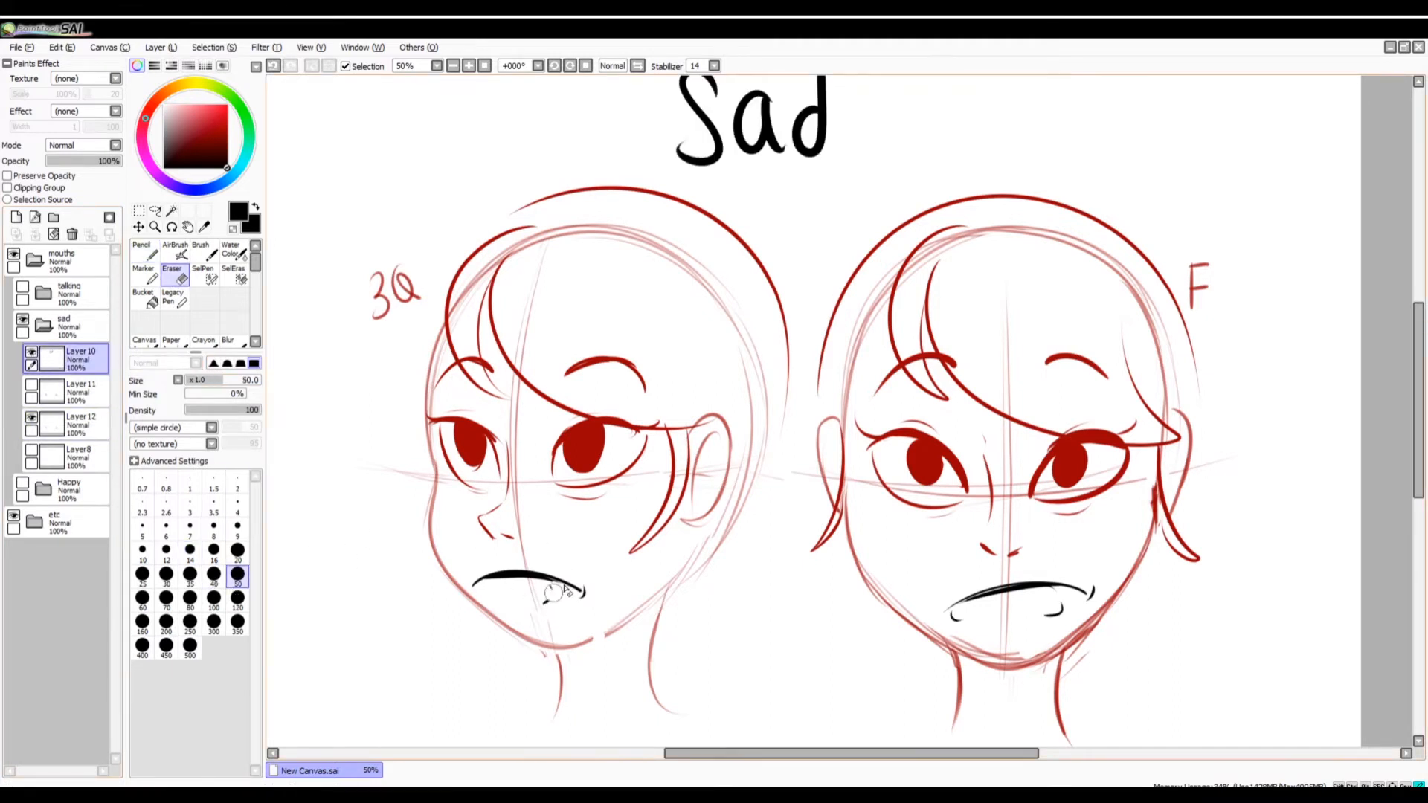
left_click_drag(930, 610, 958, 619)
left_click_drag(1062, 604, 1047, 615)
left_click(145, 252)
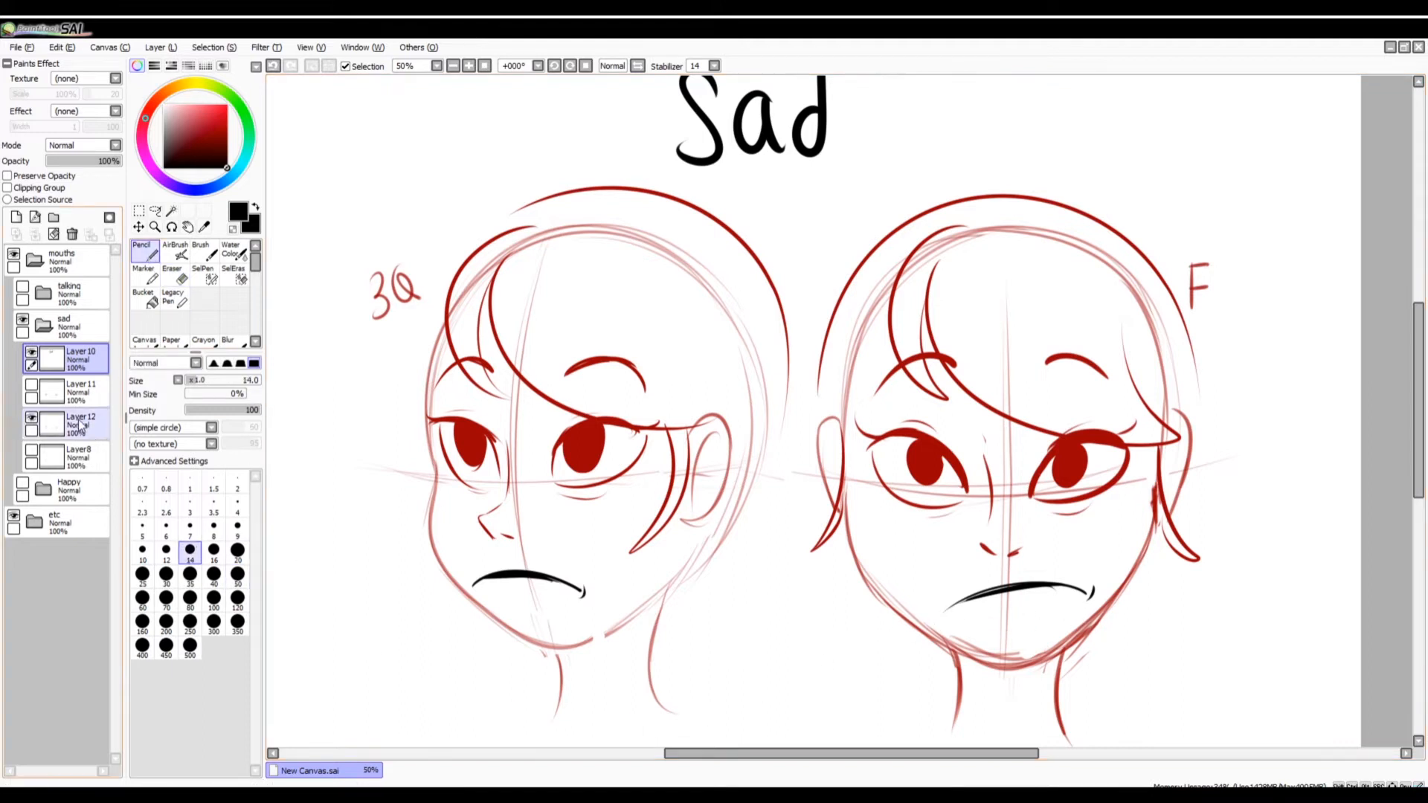
Darken the front-view frown on Layer12 by retracing its curved mouth line.
left_click(47, 425)
key("ctrl+z")
mouse_move(953, 606)
left_mouse_down()
mouse_move(1004, 589)
mouse_move(1079, 592)
left_mouse_up()
key("ctrl+z")
left_click_drag(952, 606, 1078, 591)
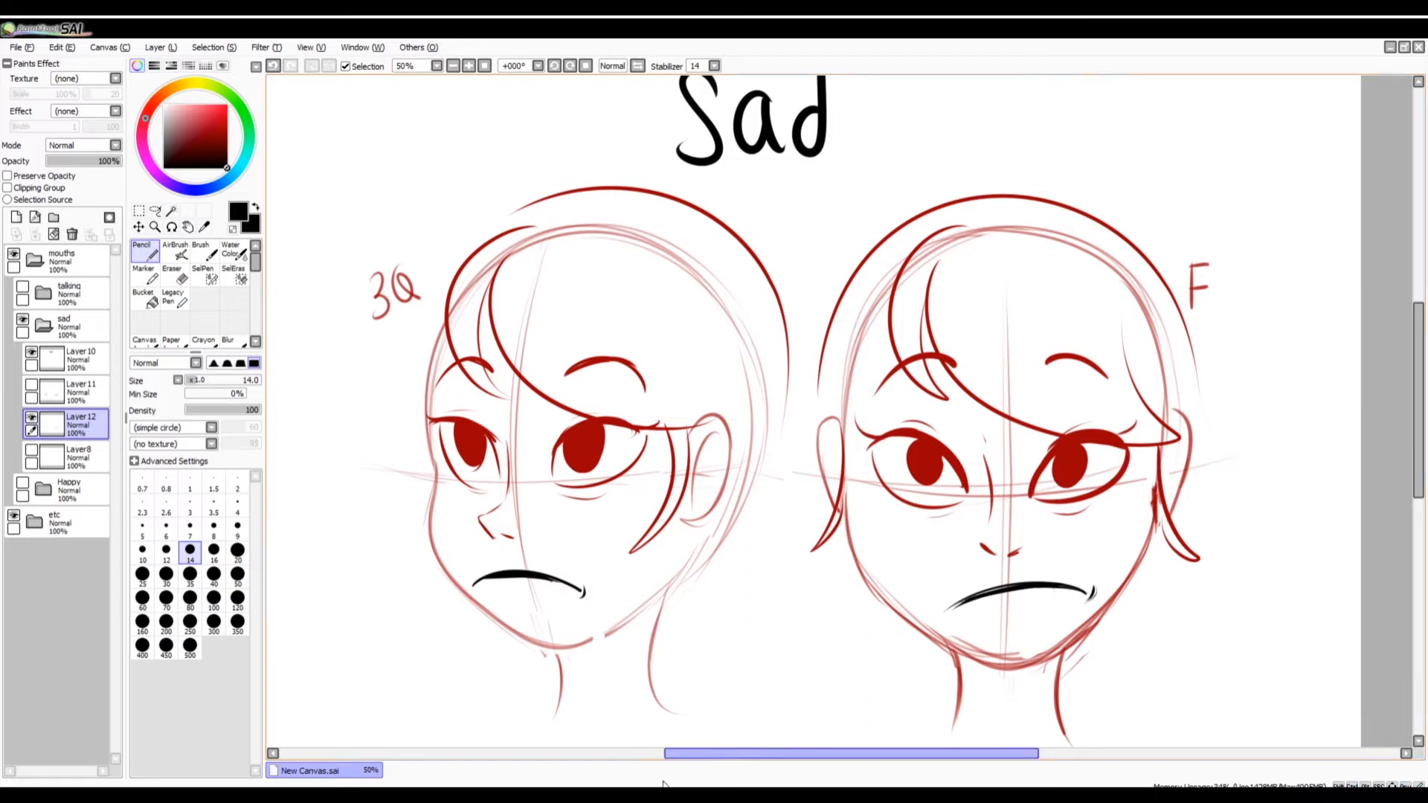
Display the Layer11 open sad mouths instead of Layer12, make Layer11 active and set the Pencil to size 20.
left_click(31, 417)
left_click(31, 384)
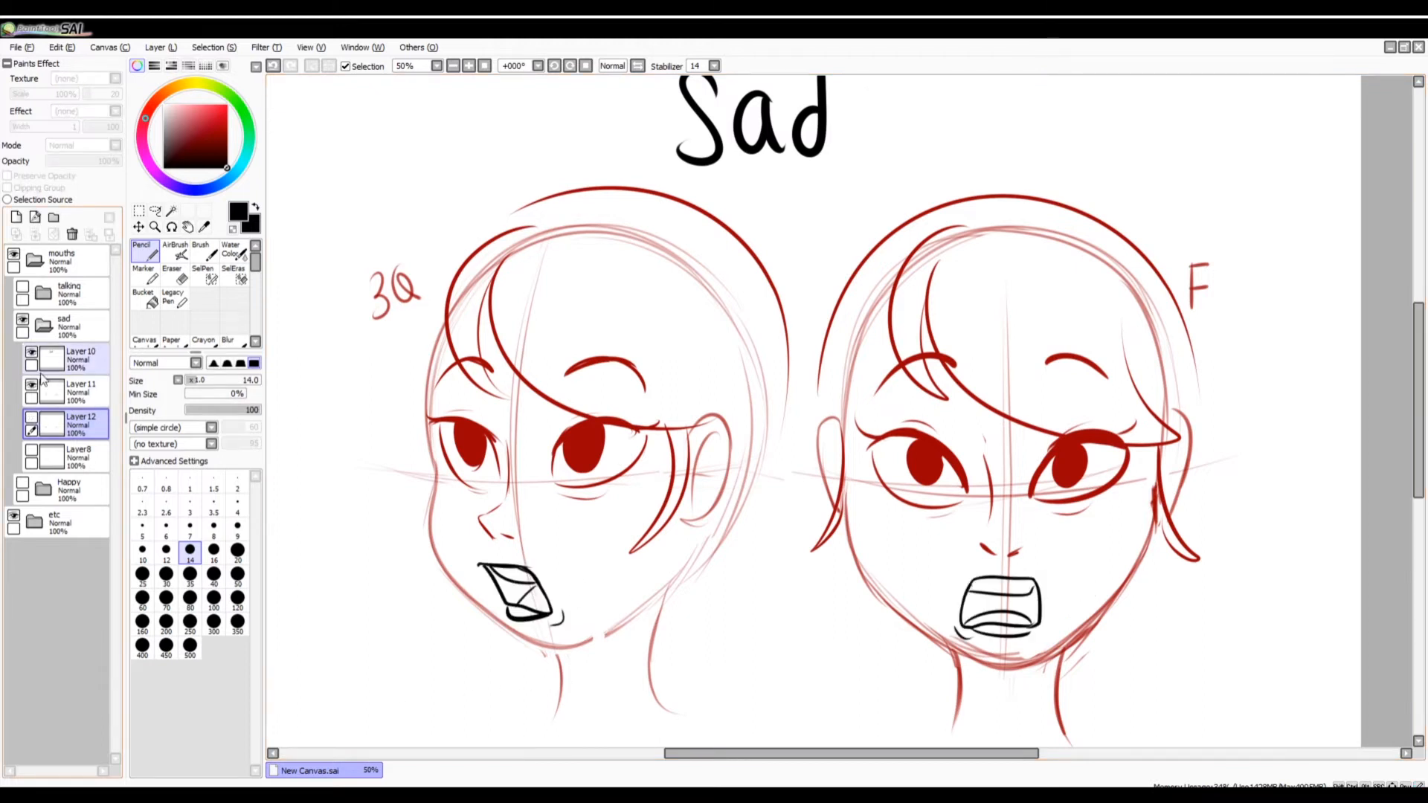
left_click(237, 550)
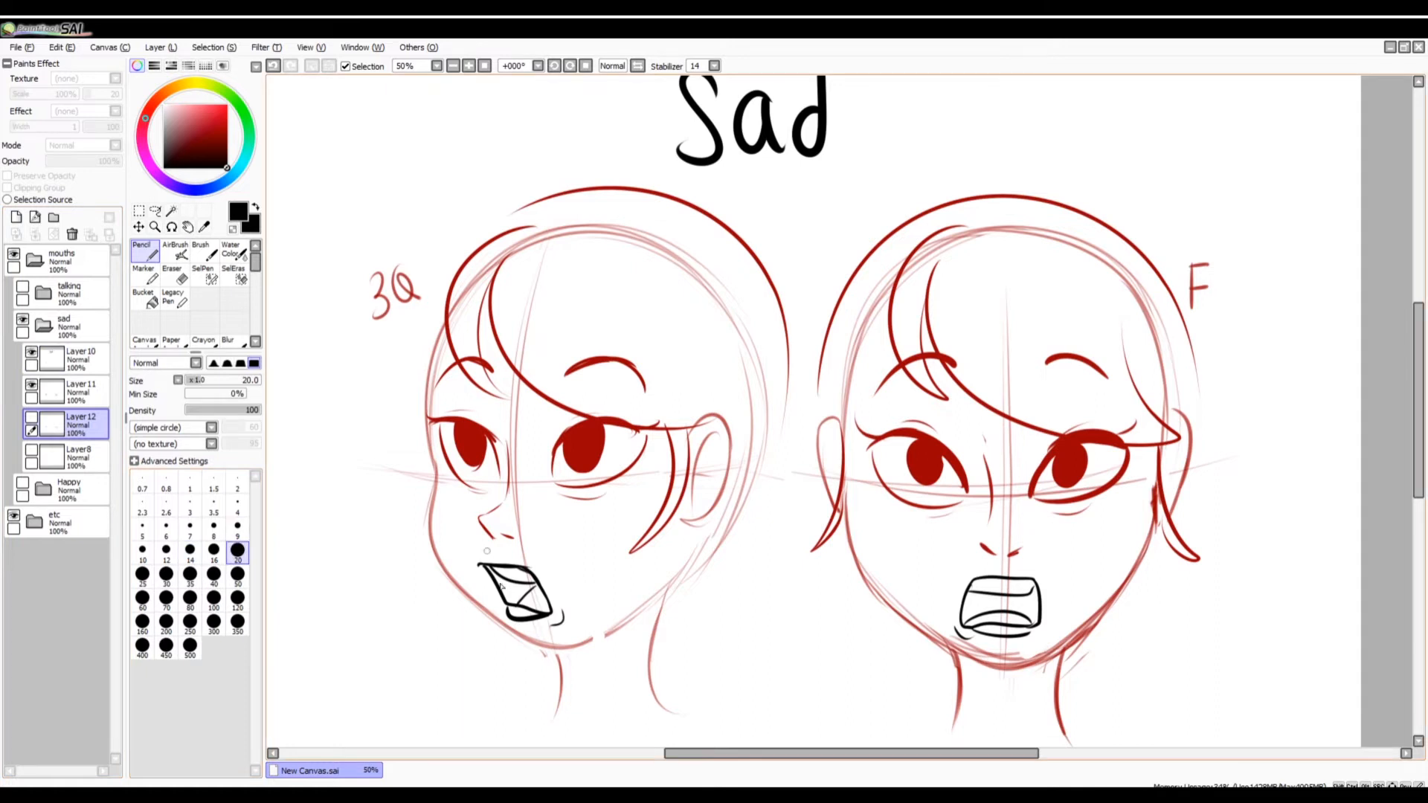
left_click(84, 392)
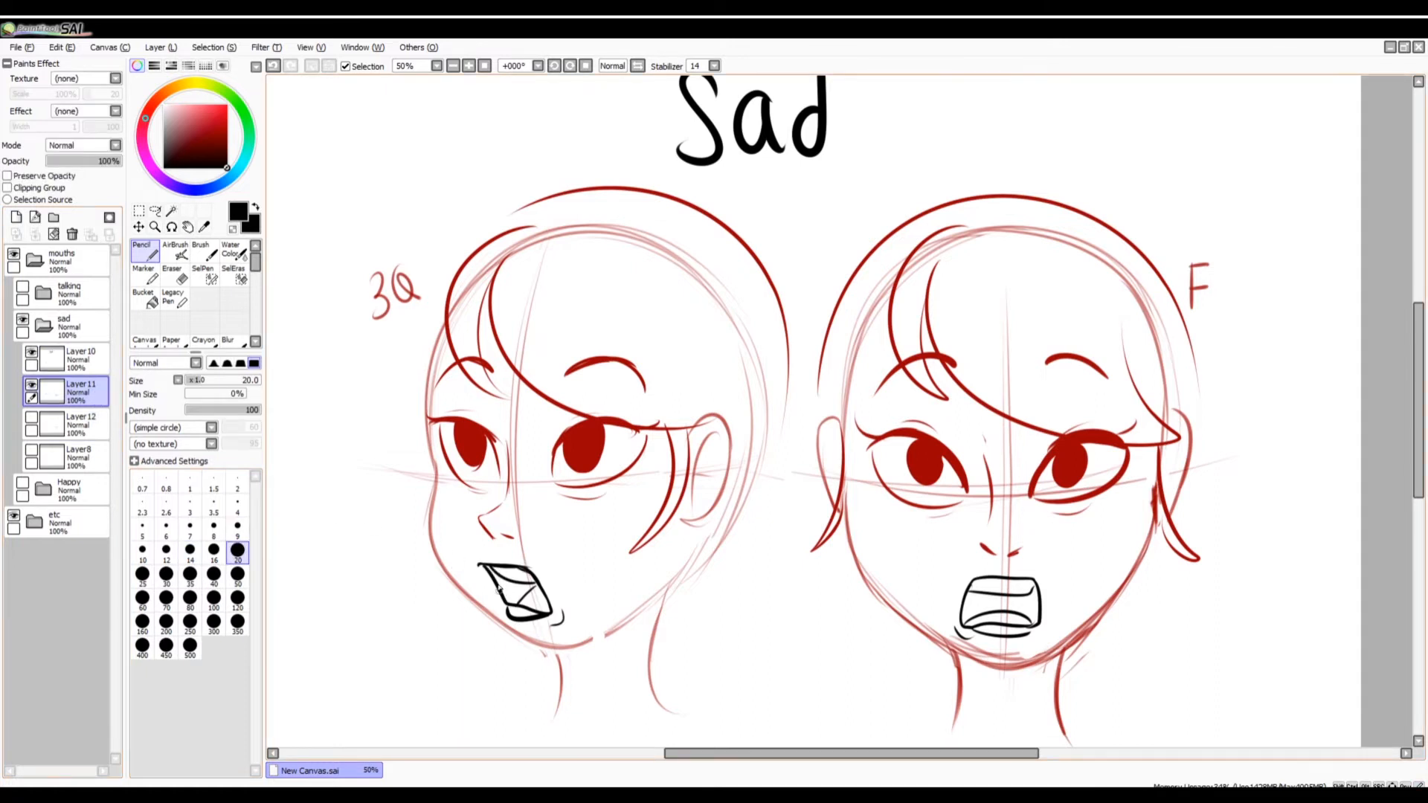
Fill the dark inner areas of both open sad mouths on Layer11 with black.
mouse_move(487, 567)
left_mouse_down()
mouse_move(512, 612)
mouse_move(494, 577)
mouse_move(534, 581)
left_mouse_up()
mouse_move(968, 599)
left_mouse_down()
mouse_move(964, 622)
mouse_move(997, 595)
mouse_move(974, 606)
mouse_move(1033, 594)
mouse_move(1025, 617)
mouse_move(1040, 601)
mouse_move(1039, 621)
mouse_move(1010, 619)
mouse_move(1033, 625)
mouse_move(970, 598)
mouse_move(972, 613)
left_mouse_up()
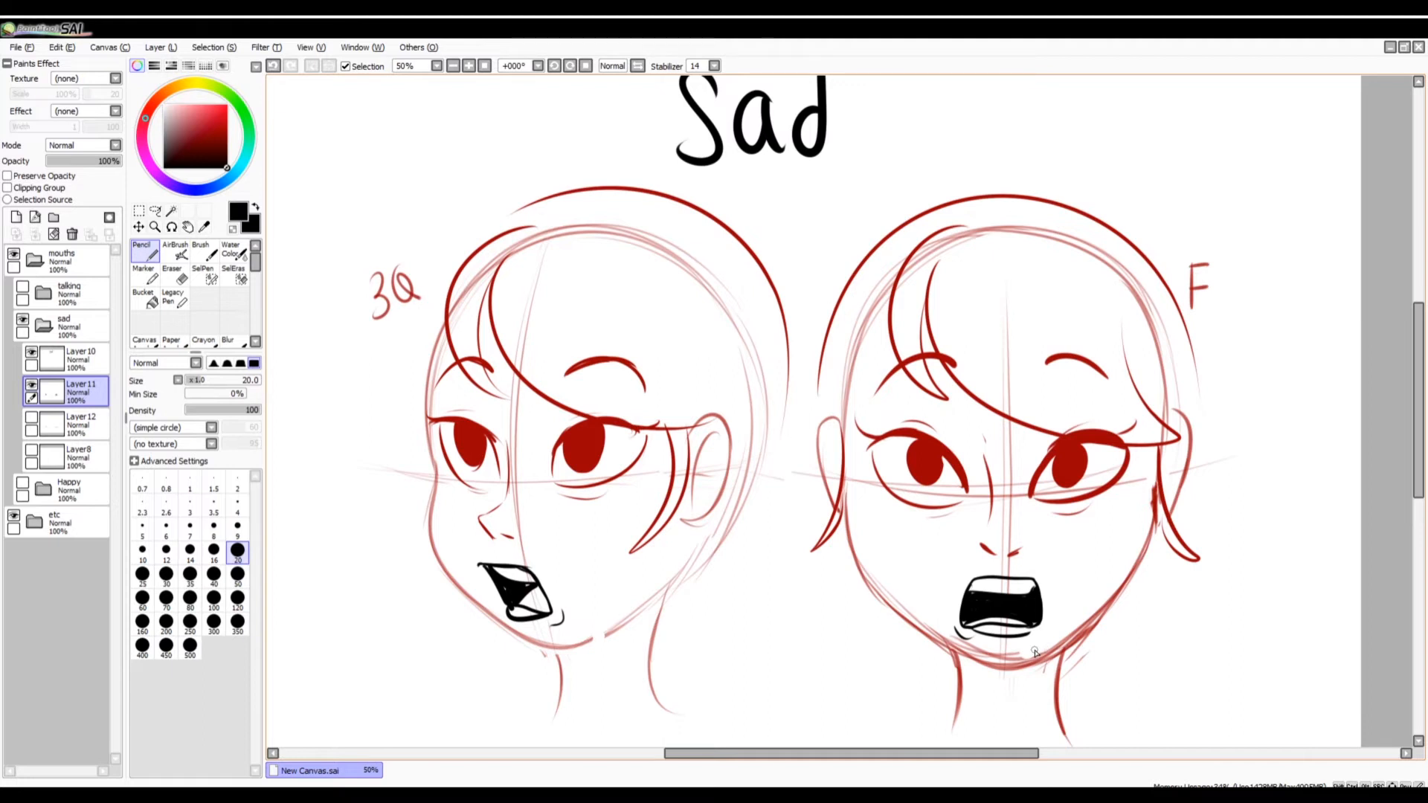
key("ctrl+z")
Try arcs around both open sad mouths and a crease at the three-quarter mouth's corner, undoing the strokes.
left_click_drag(475, 599, 572, 623)
left_click_drag(933, 643, 1059, 652)
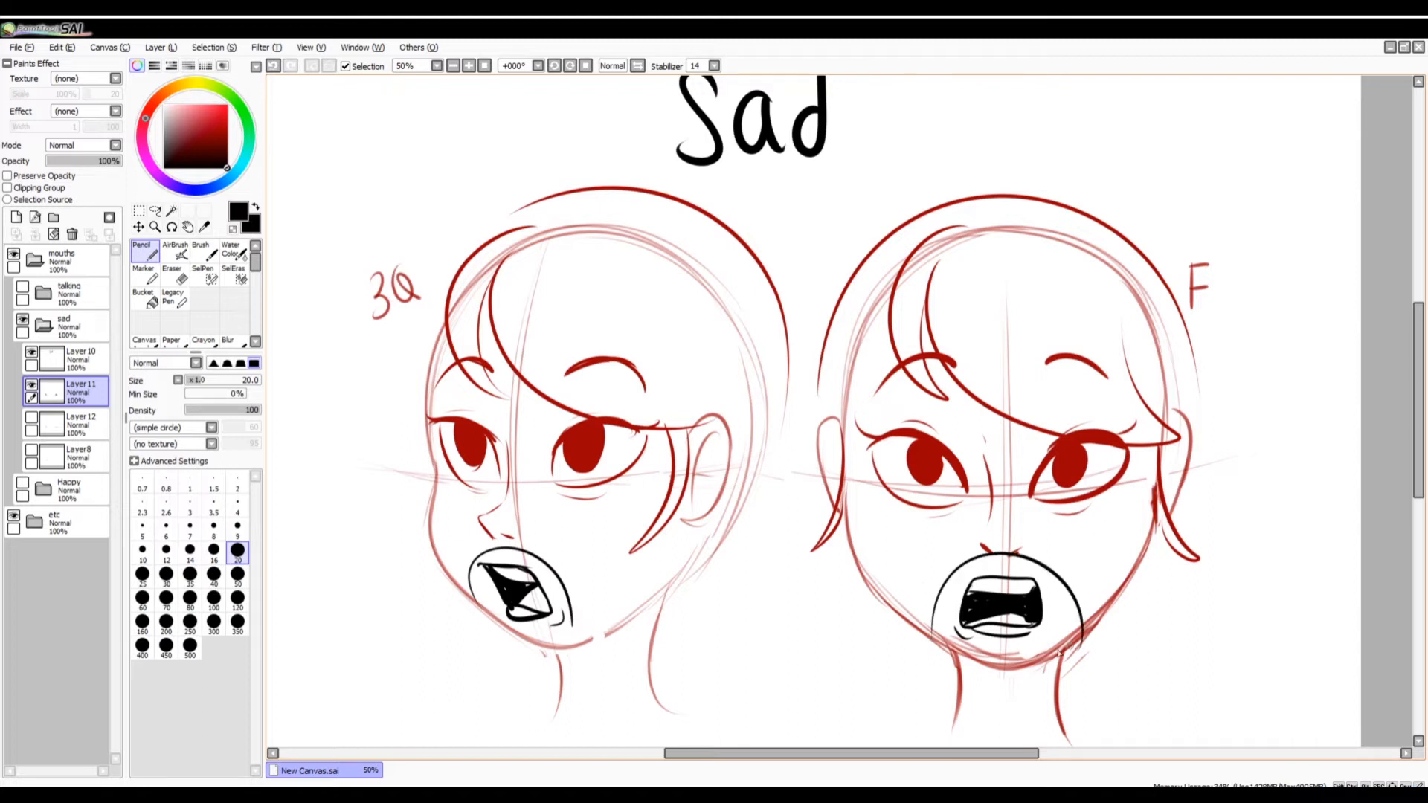
key("ctrl+z")
key("ctrl+z")
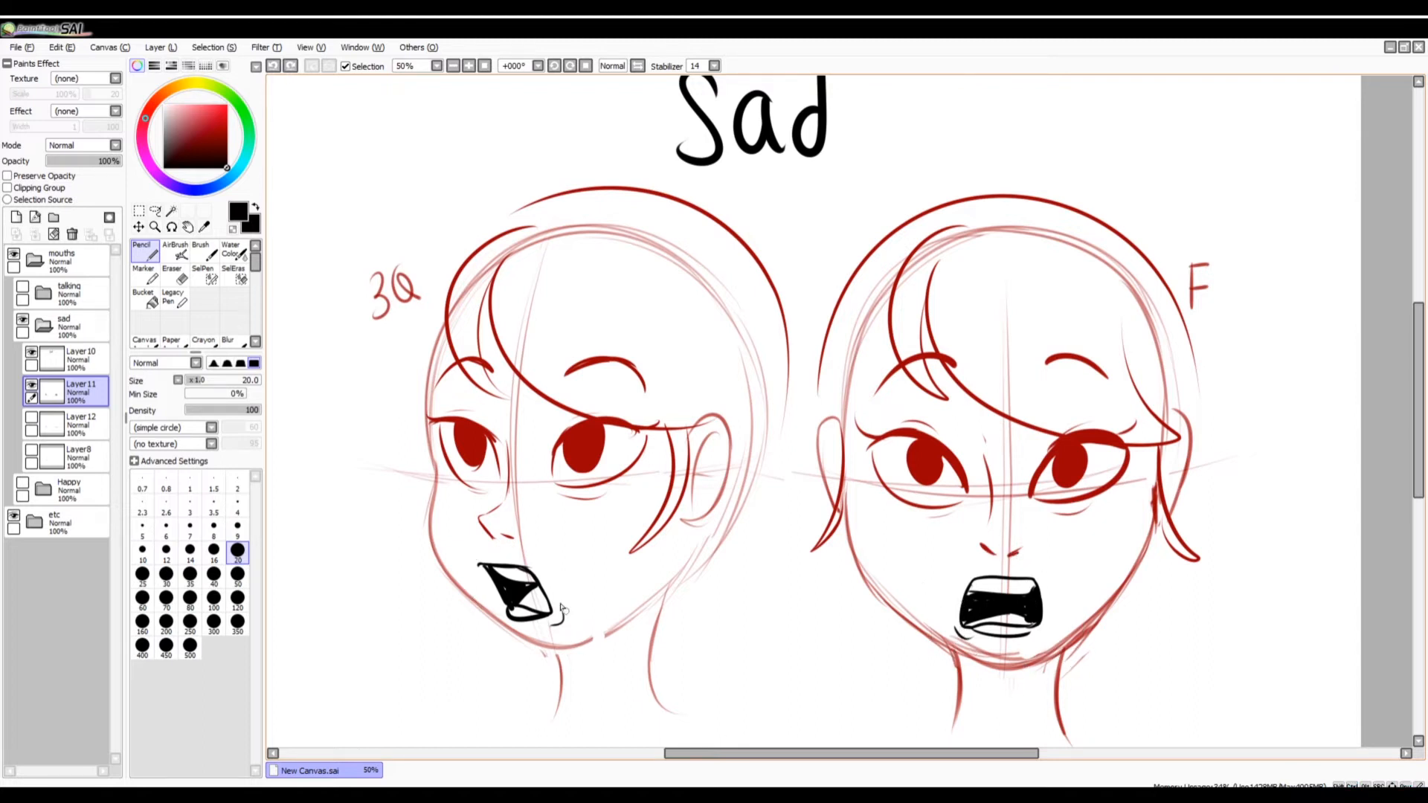
left_click_drag(563, 609, 547, 633)
key("ctrl+z")
Black in the remaining interior of both open sad mouths on Layer11, using a size 50 Pencil to cover the tongues.
left_click_drag(497, 570, 537, 582)
mouse_move(968, 596)
left_mouse_down()
mouse_move(1033, 599)
mouse_move(998, 614)
mouse_move(1032, 631)
left_mouse_up()
left_click(237, 574)
left_click_drag(520, 606, 545, 609)
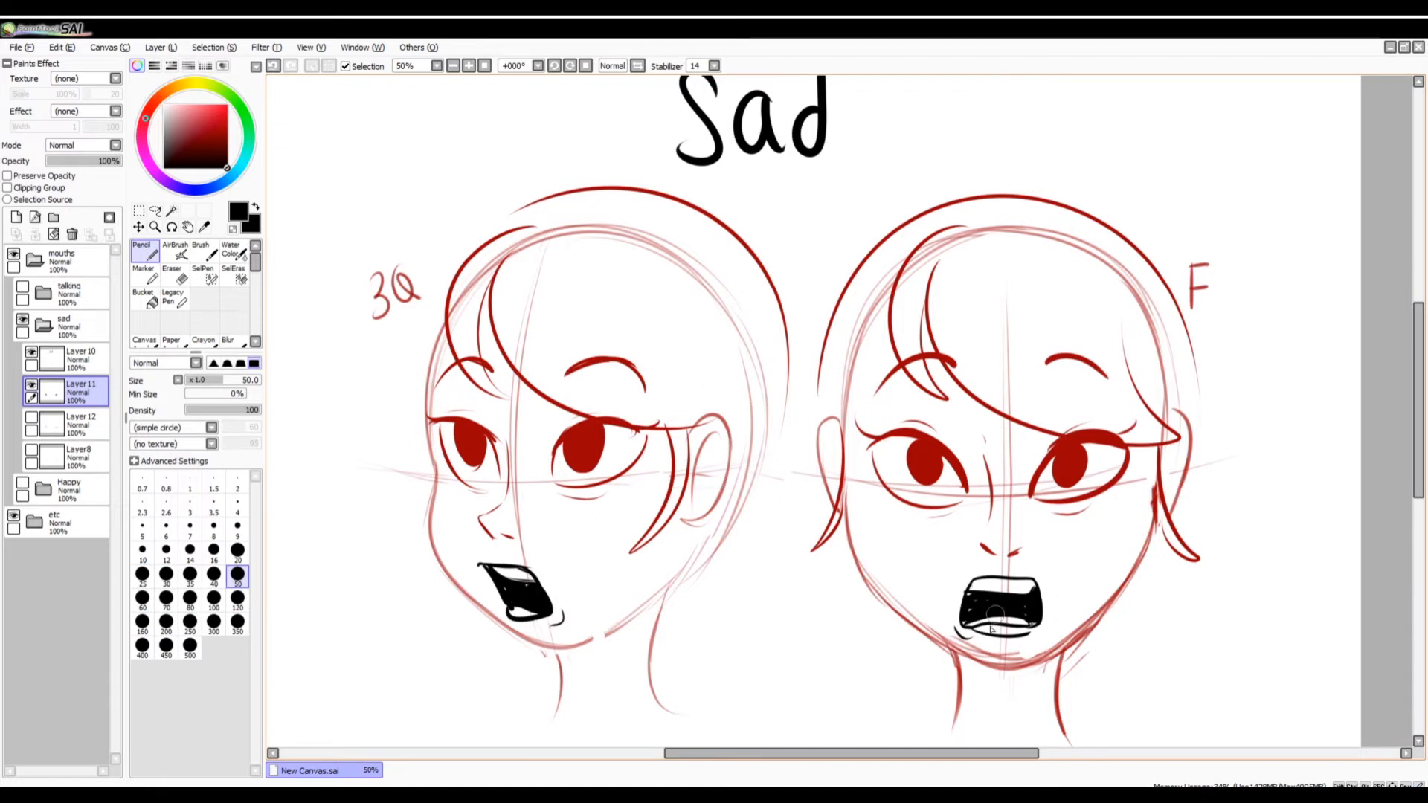
mouse_move(996, 610)
left_mouse_down()
mouse_move(970, 621)
mouse_move(1033, 620)
left_mouse_up()
Collapse and hide the sad folder, and show the expanded talking folder with its Layer13 title.
left_click(73, 323)
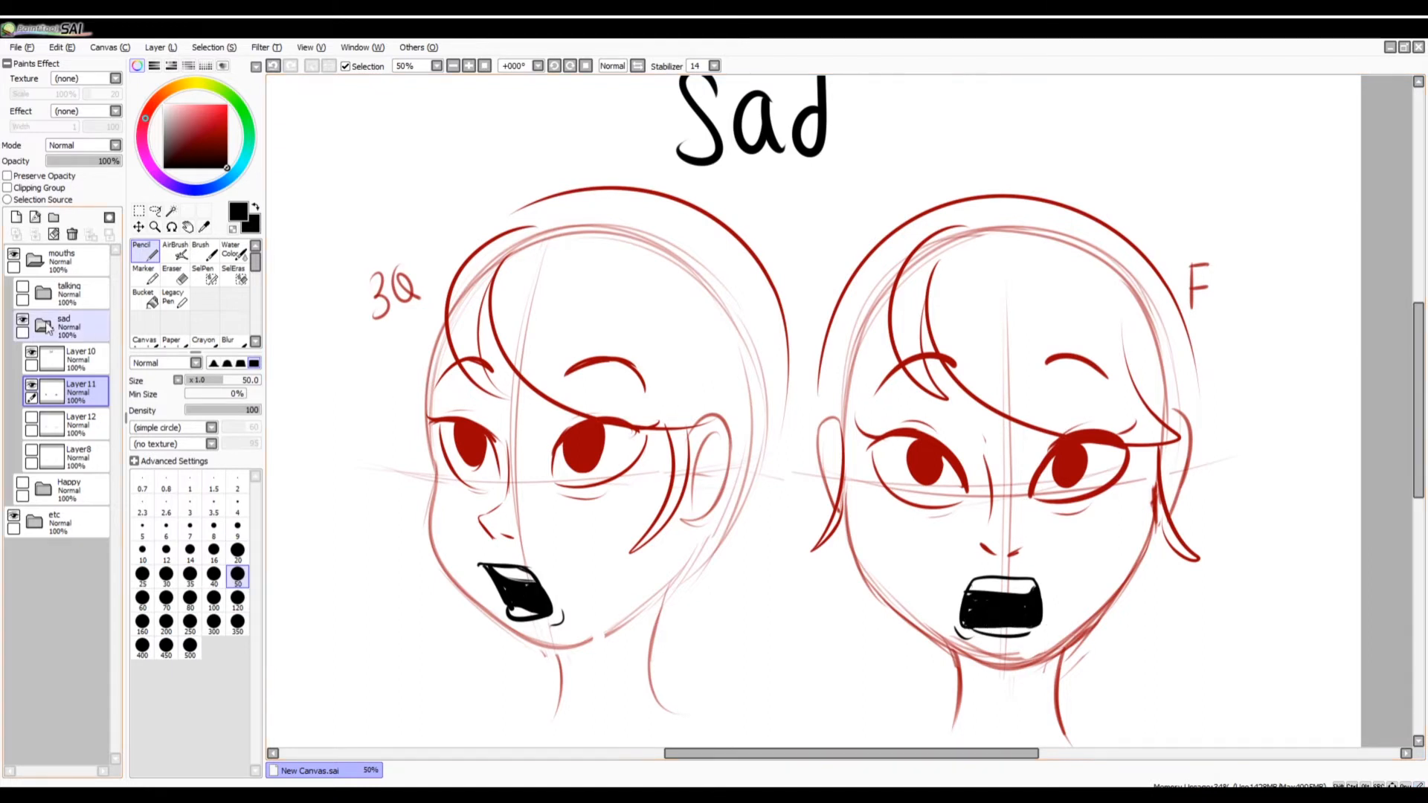
left_click(46, 324)
left_click(23, 319)
left_click(43, 293)
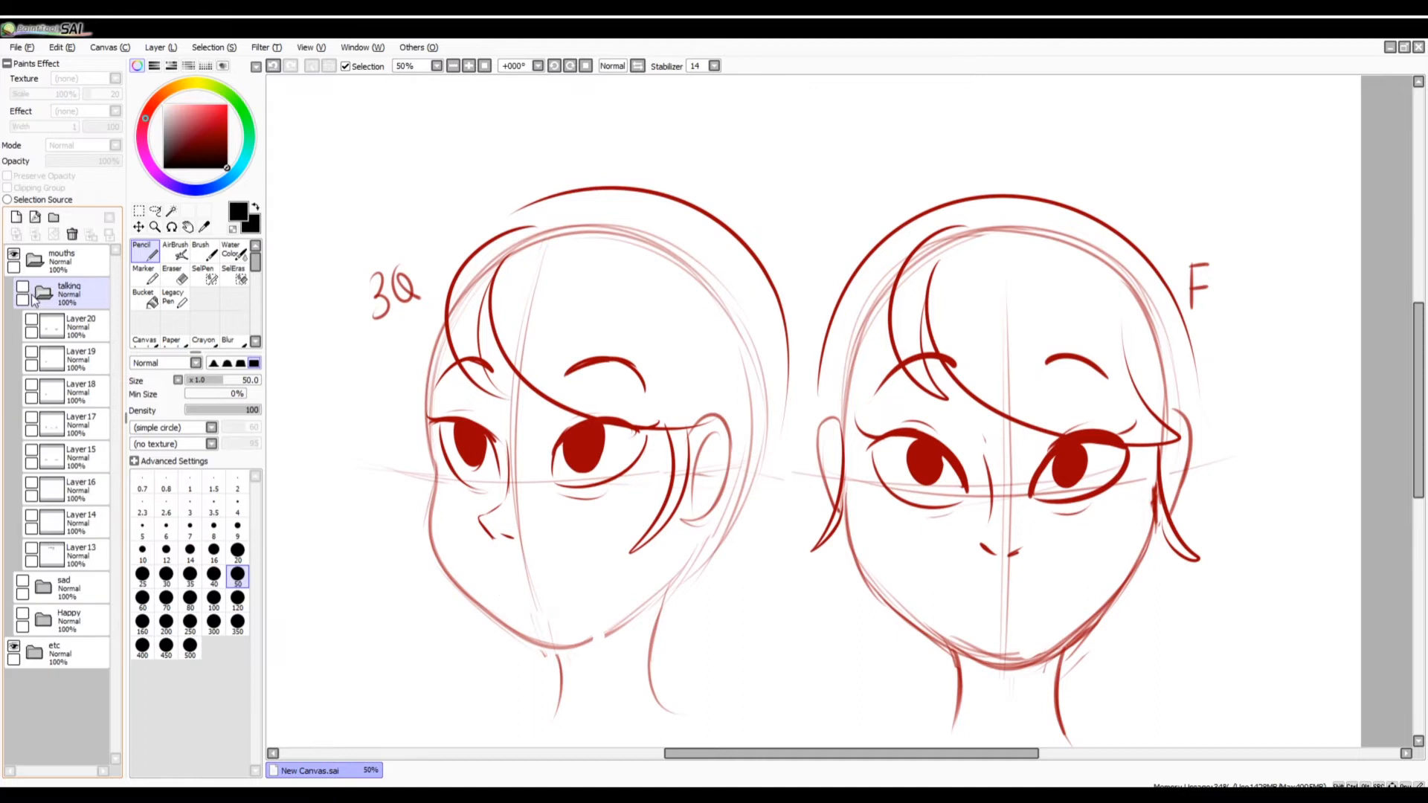
left_click(22, 287)
left_click(31, 548)
scroll(1379, 484, "down", 1)
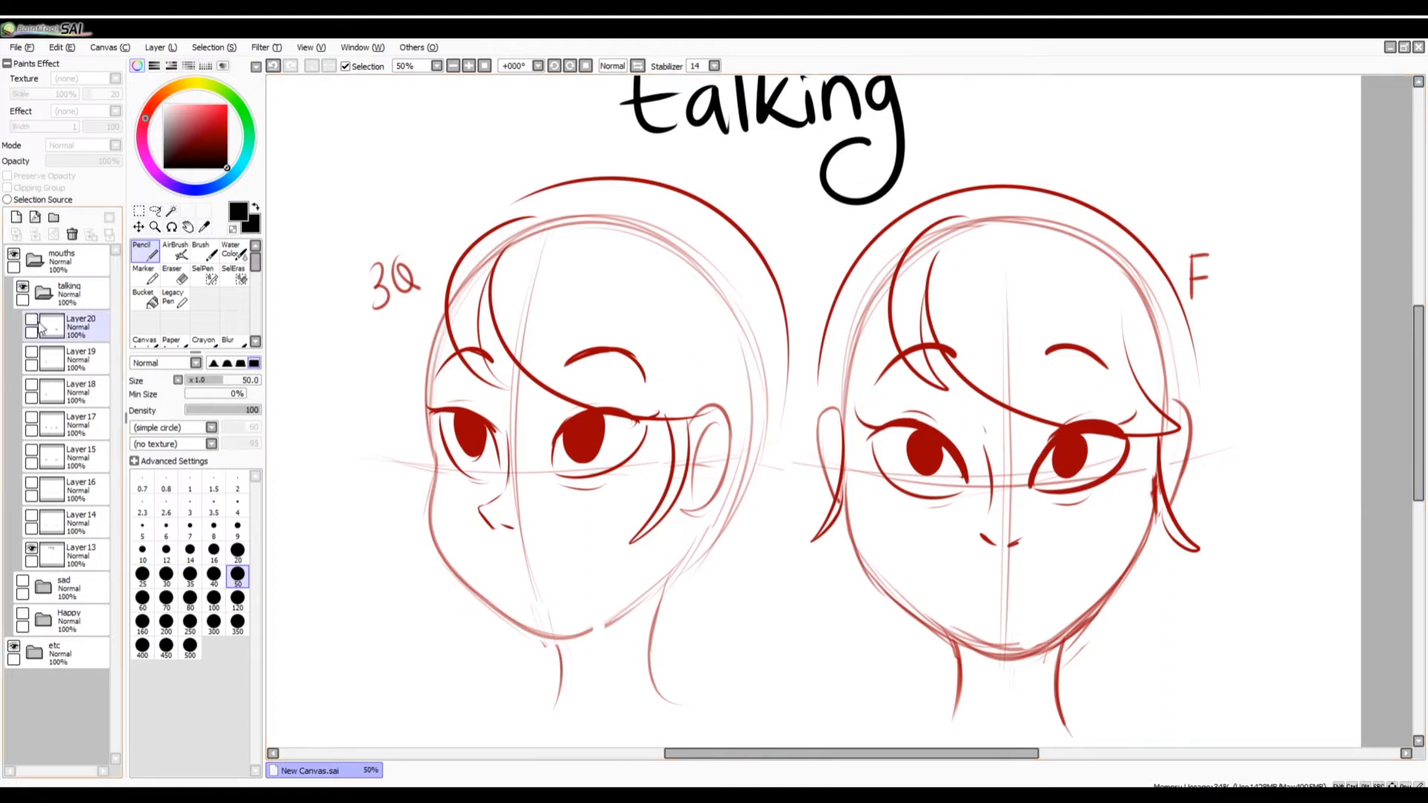
Draw a light red smile on the three-quarter face and a frown on the front face on a new layer at 13% opacity.
left_click(200, 113)
left_click(16, 218)
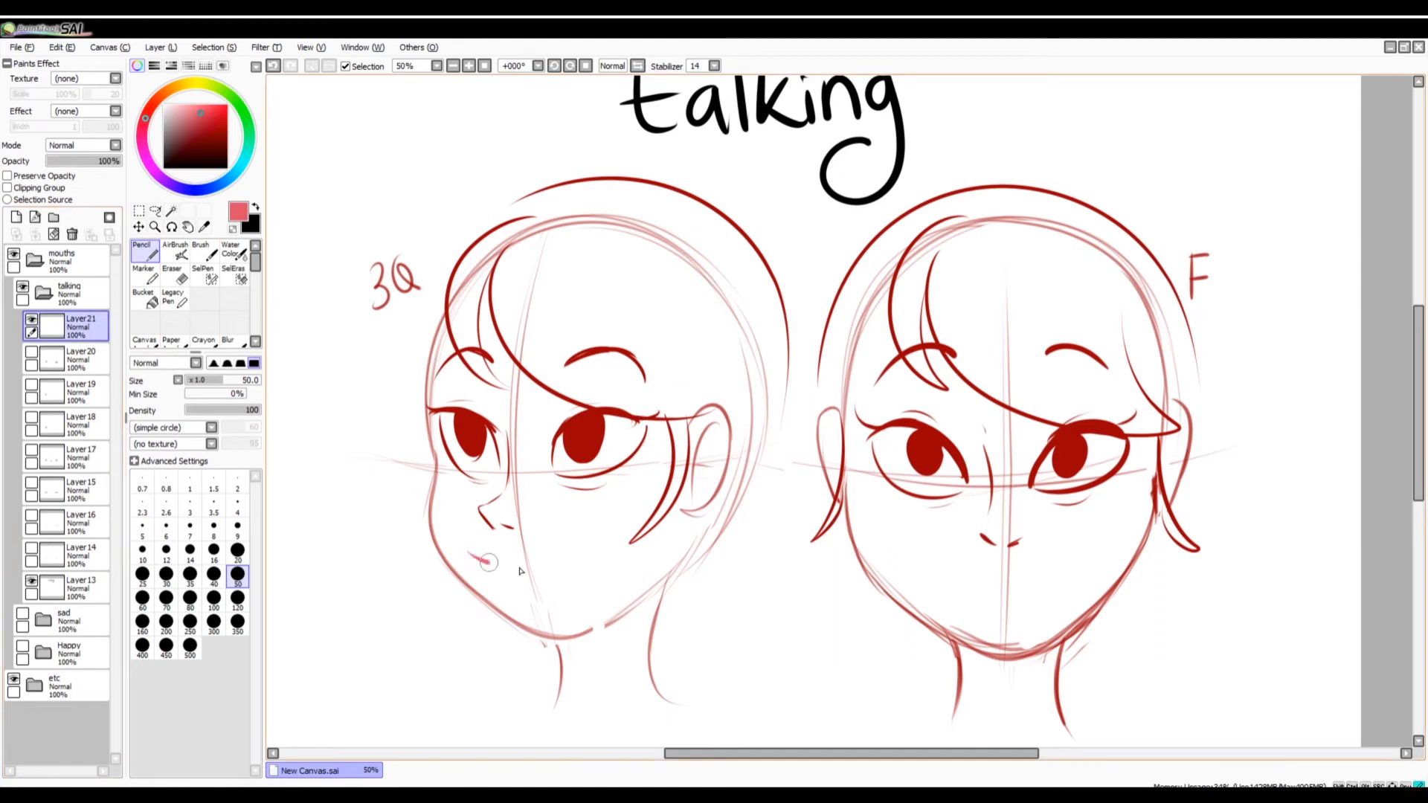
left_click_drag(470, 554, 574, 534)
left_click_drag(945, 588, 1071, 588)
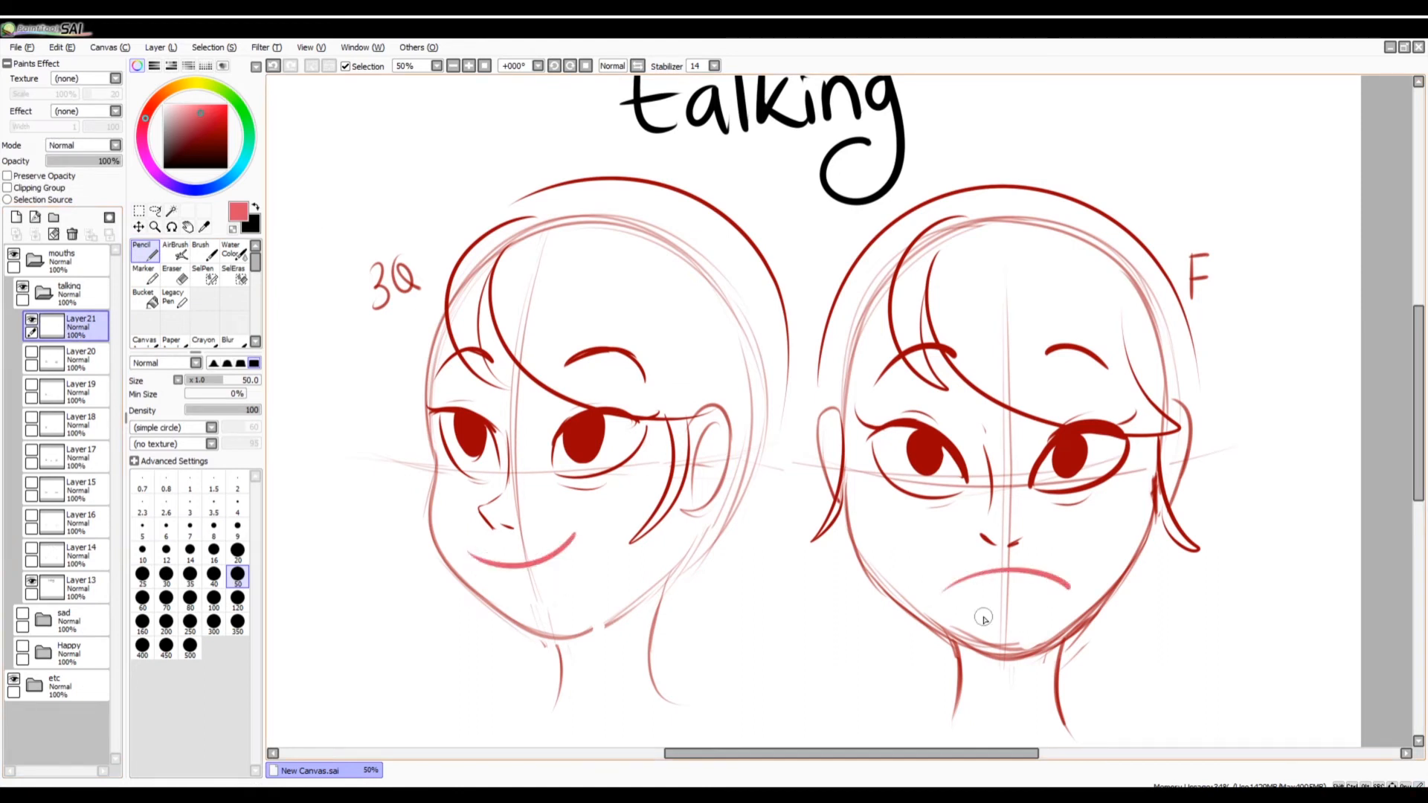
left_click_drag(72, 162, 56, 163)
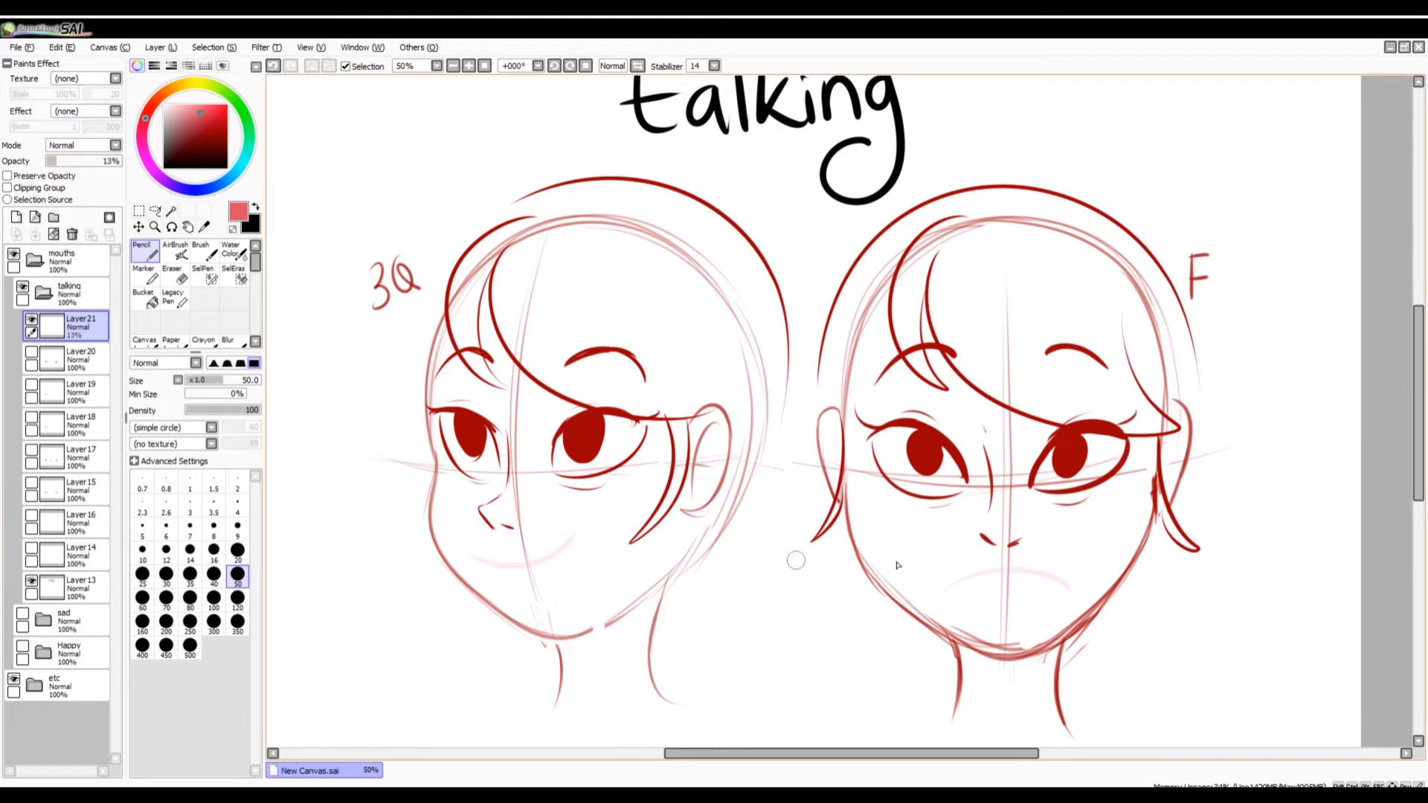
Display the Layer20 talking mouths, make Layer20 active and set a black Pencil at size 20.
left_click(32, 354)
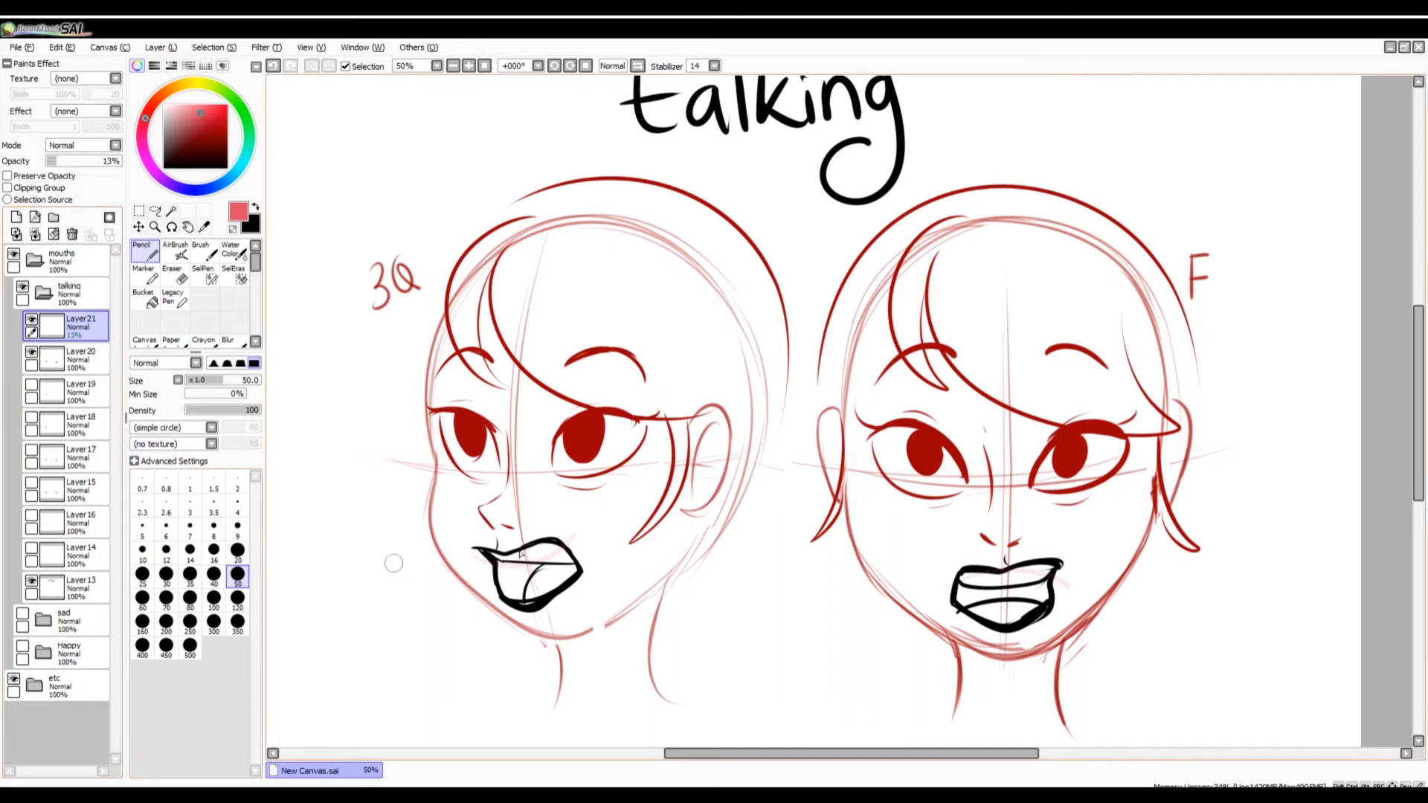
left_click(85, 360)
left_click(227, 167)
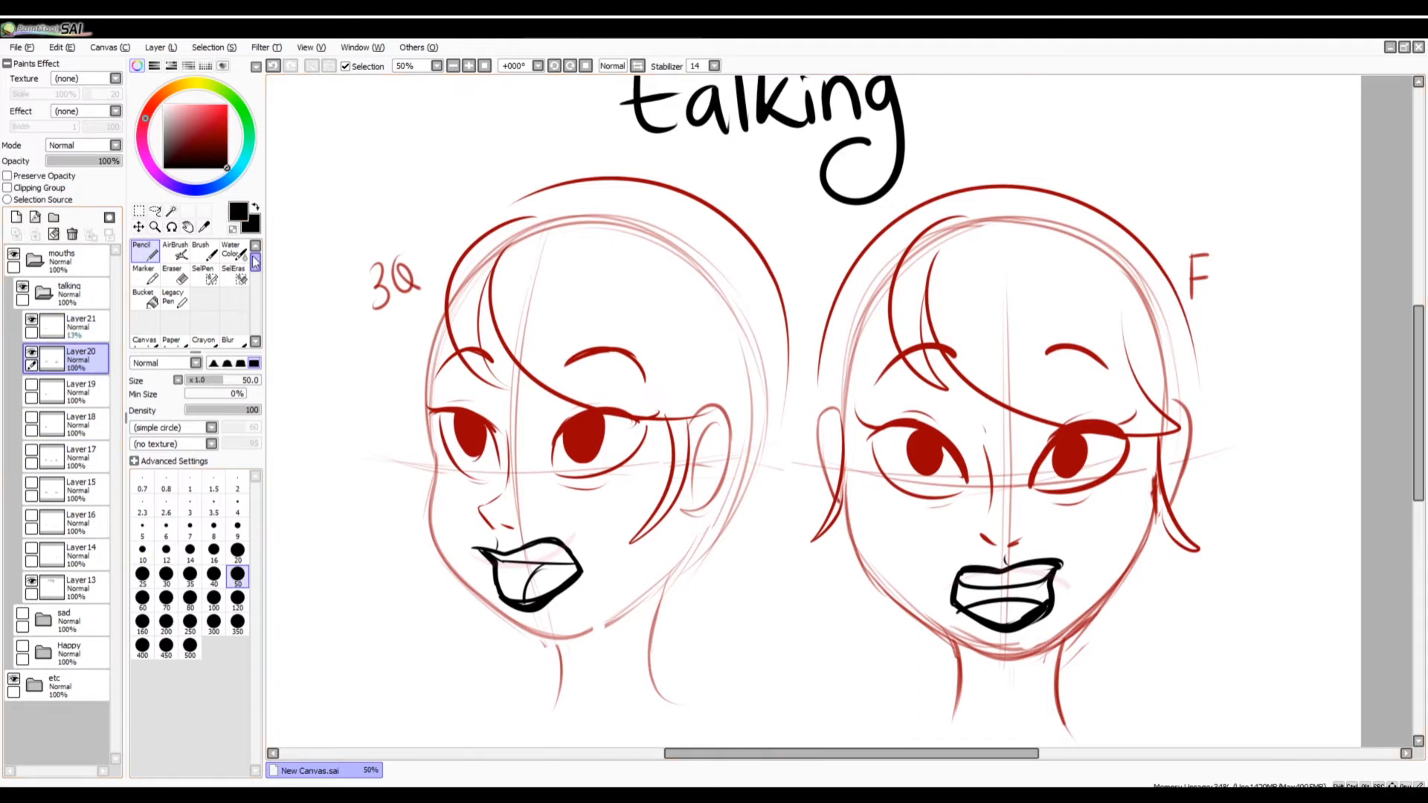
left_click(238, 553)
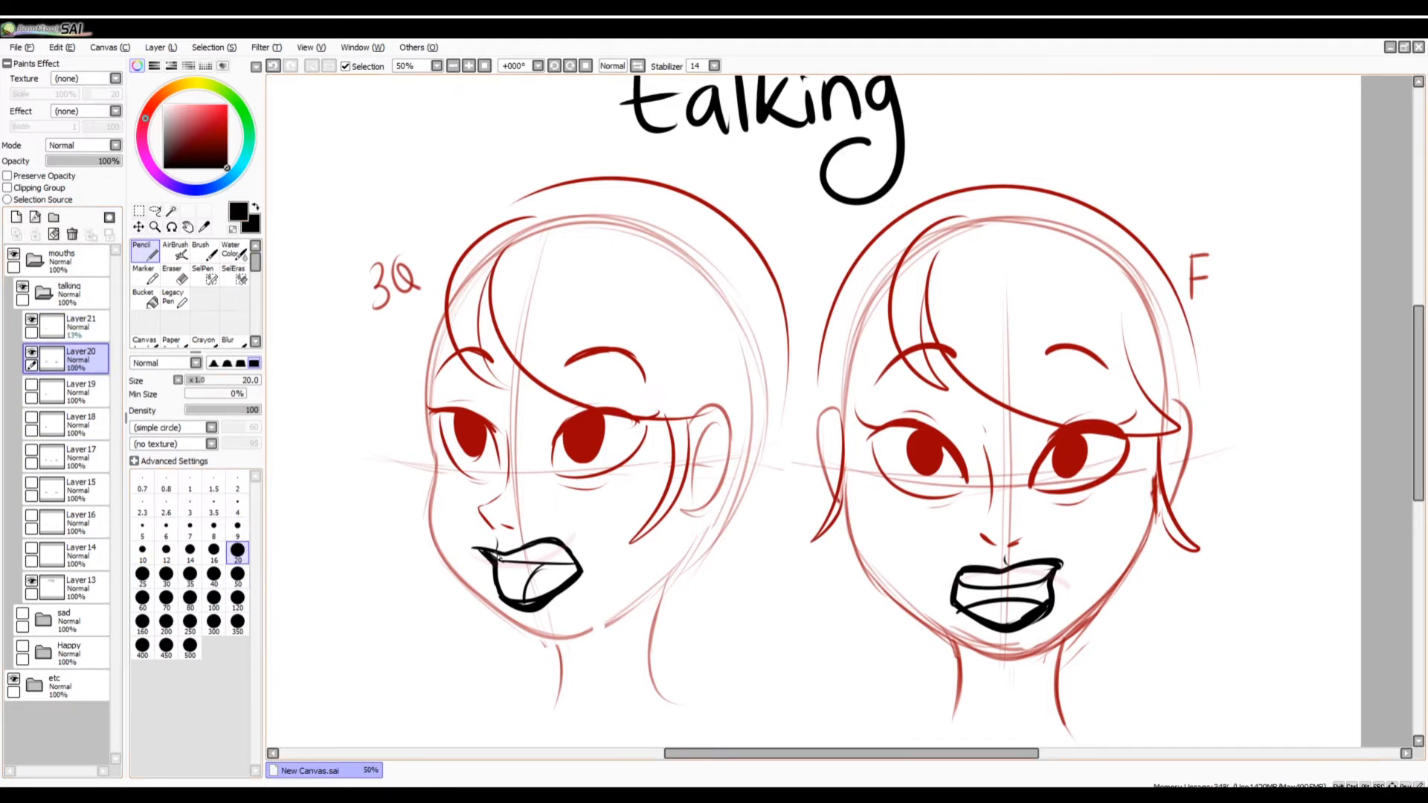
Try tracing over the outlines of both Layer20 talking mouths, undoing the trial strokes.
mouse_move(485, 550)
left_mouse_down()
mouse_move(581, 589)
mouse_move(581, 573)
mouse_move(502, 536)
mouse_move(529, 604)
left_mouse_up()
key("ctrl+z")
key("ctrl+z")
left_click_drag(962, 584, 1054, 585)
key("ctrl+z")
left_click_drag(1006, 556, 1010, 566)
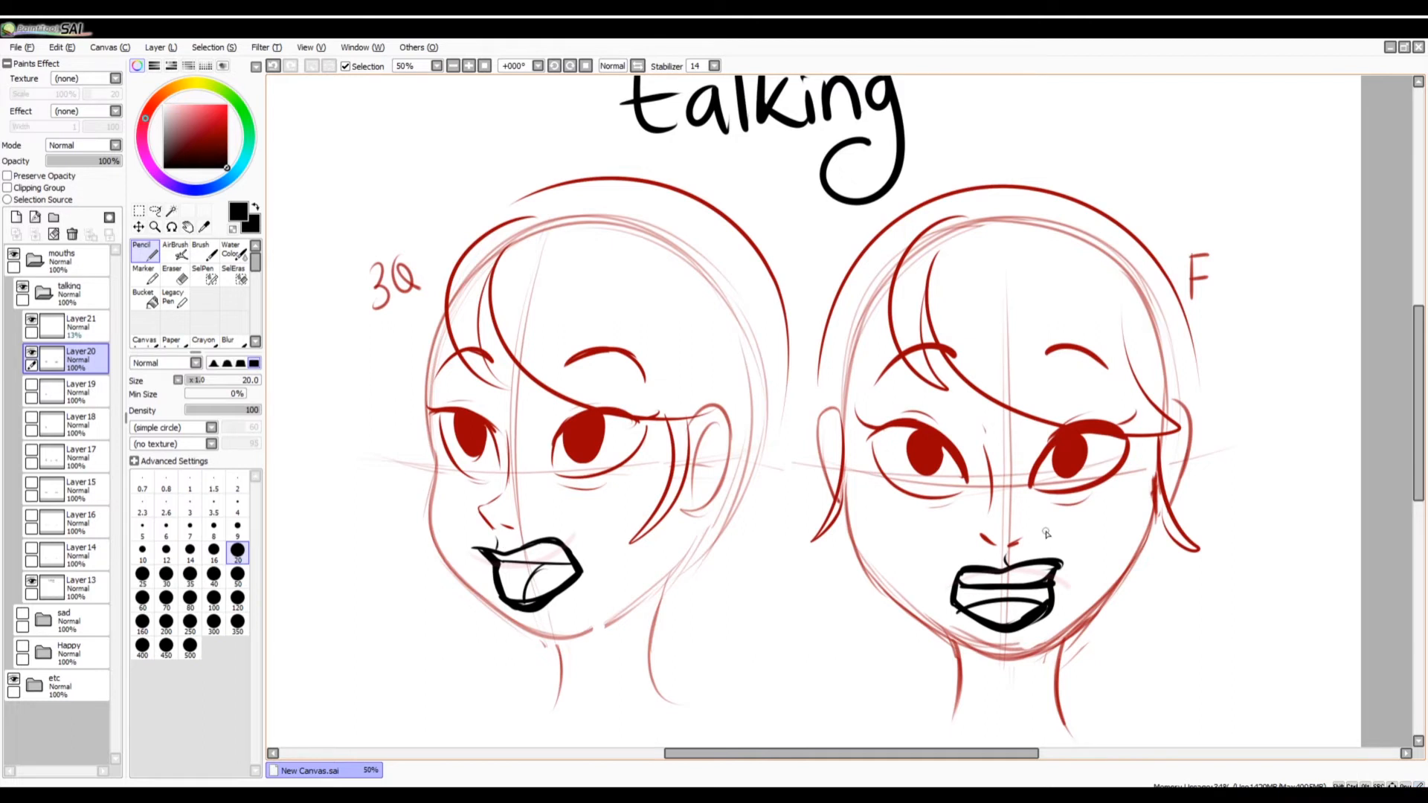
Display Layer19 instead of Layer20, make it active, touch up the three-quarter mouth's dark corner and set the Eraser to size 20.
left_click(32, 351)
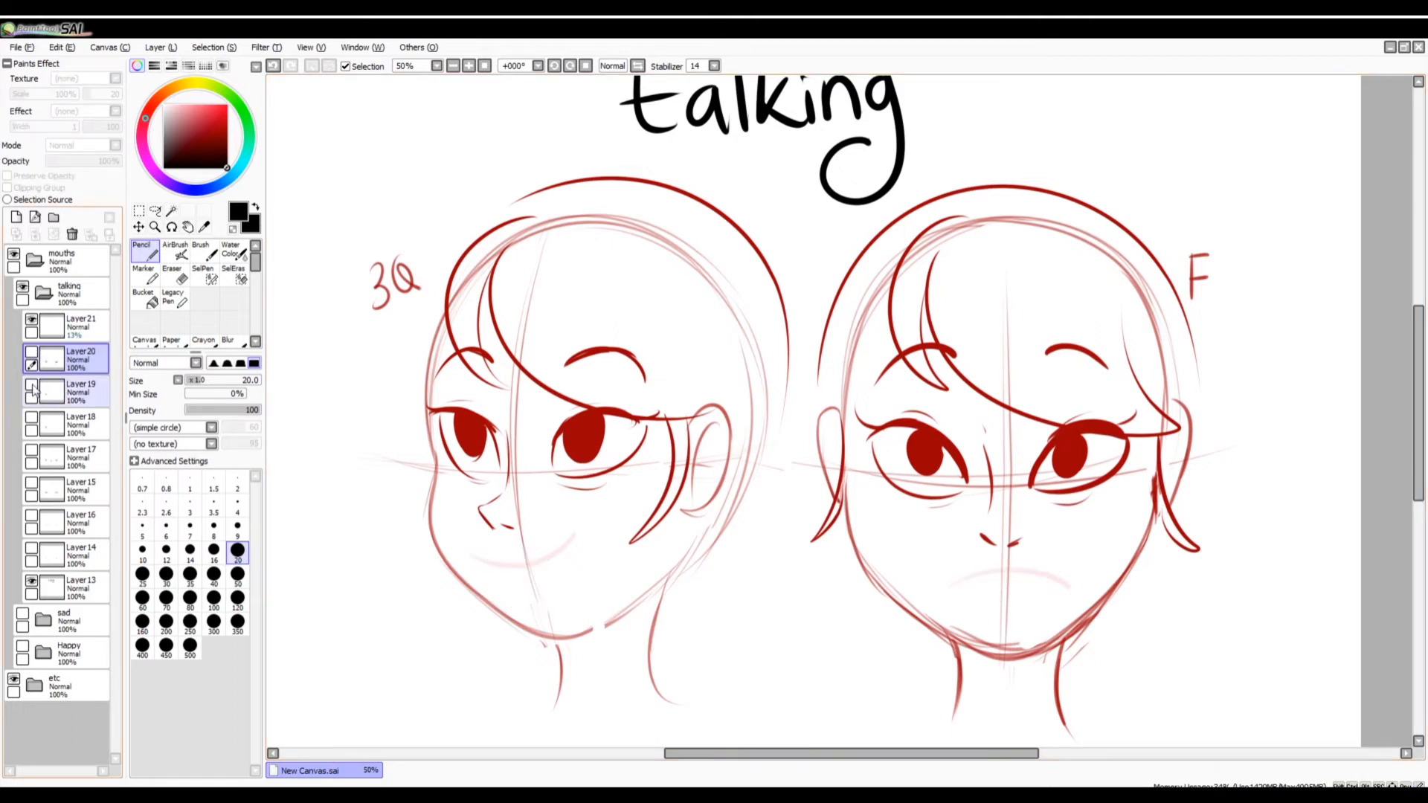
left_click(31, 384)
left_click(76, 394)
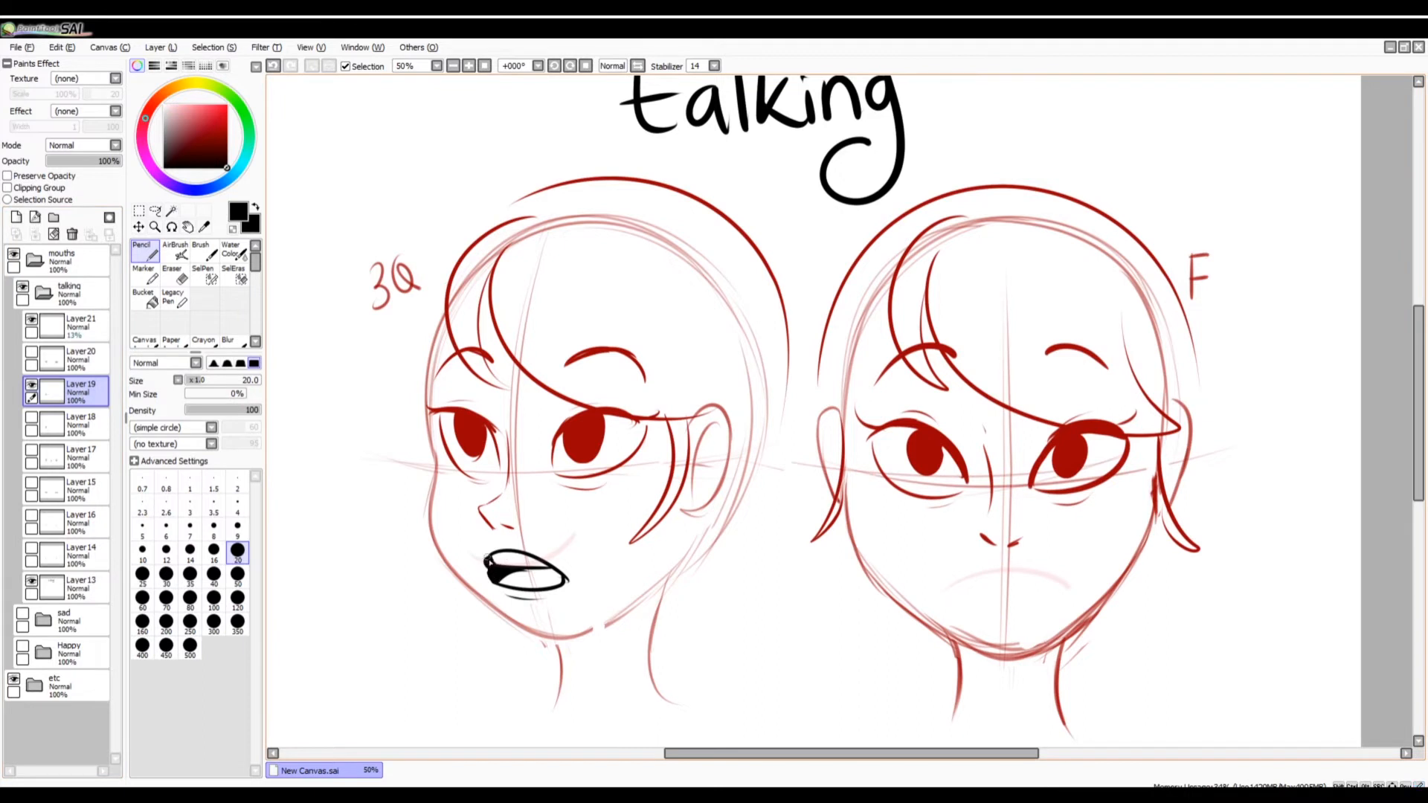
left_click_drag(487, 561, 486, 572)
left_click(177, 276)
left_click(238, 552)
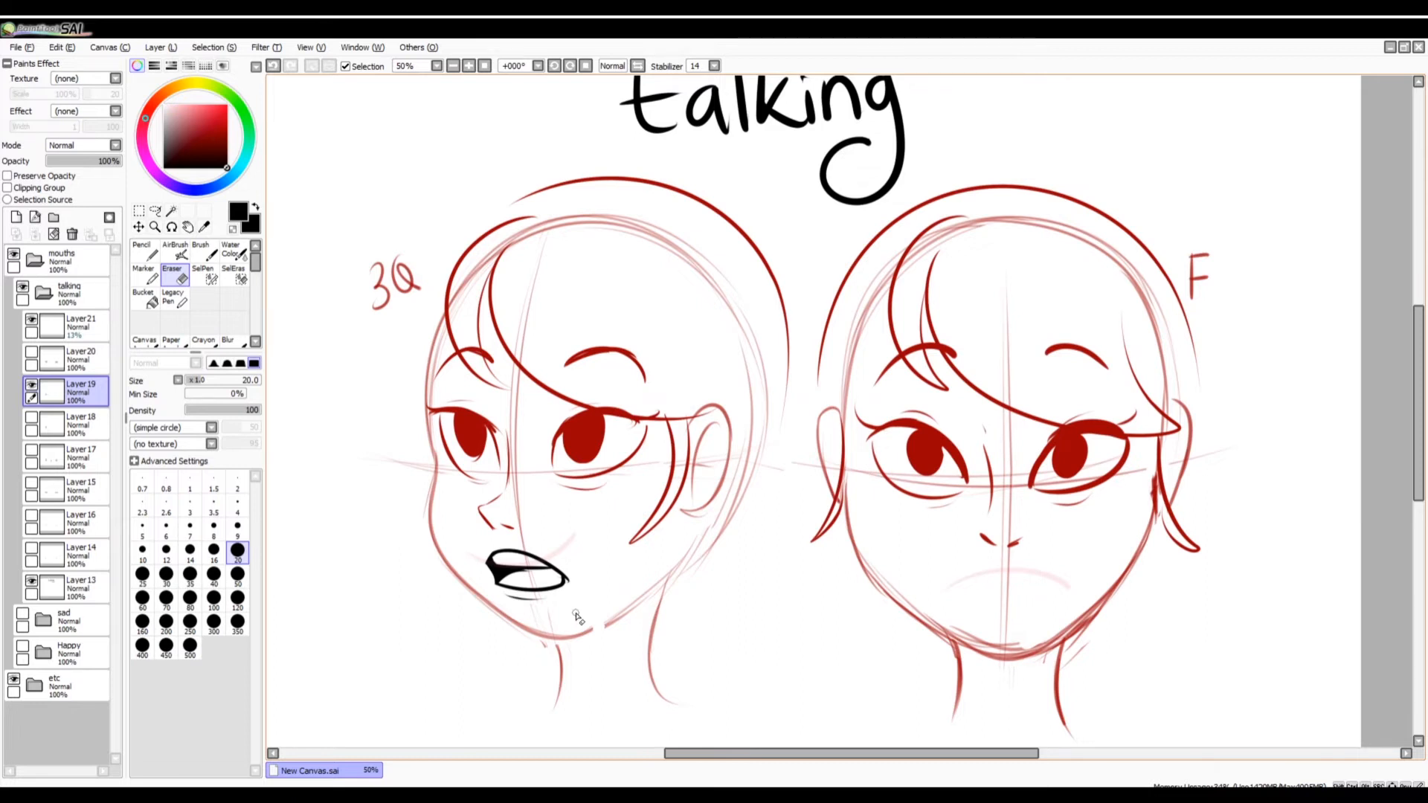
Sketch upper and lower lip contours around the three-quarter mouth on Layer19 with the Pencil, undoing unwanted strokes.
left_click(145, 252)
mouse_move(504, 587)
left_mouse_down()
mouse_move(571, 584)
mouse_move(500, 588)
mouse_move(545, 570)
mouse_move(512, 542)
left_mouse_up()
key("ctrl+z")
key("ctrl+z")
key("ctrl+z")
left_click_drag(501, 596, 576, 585)
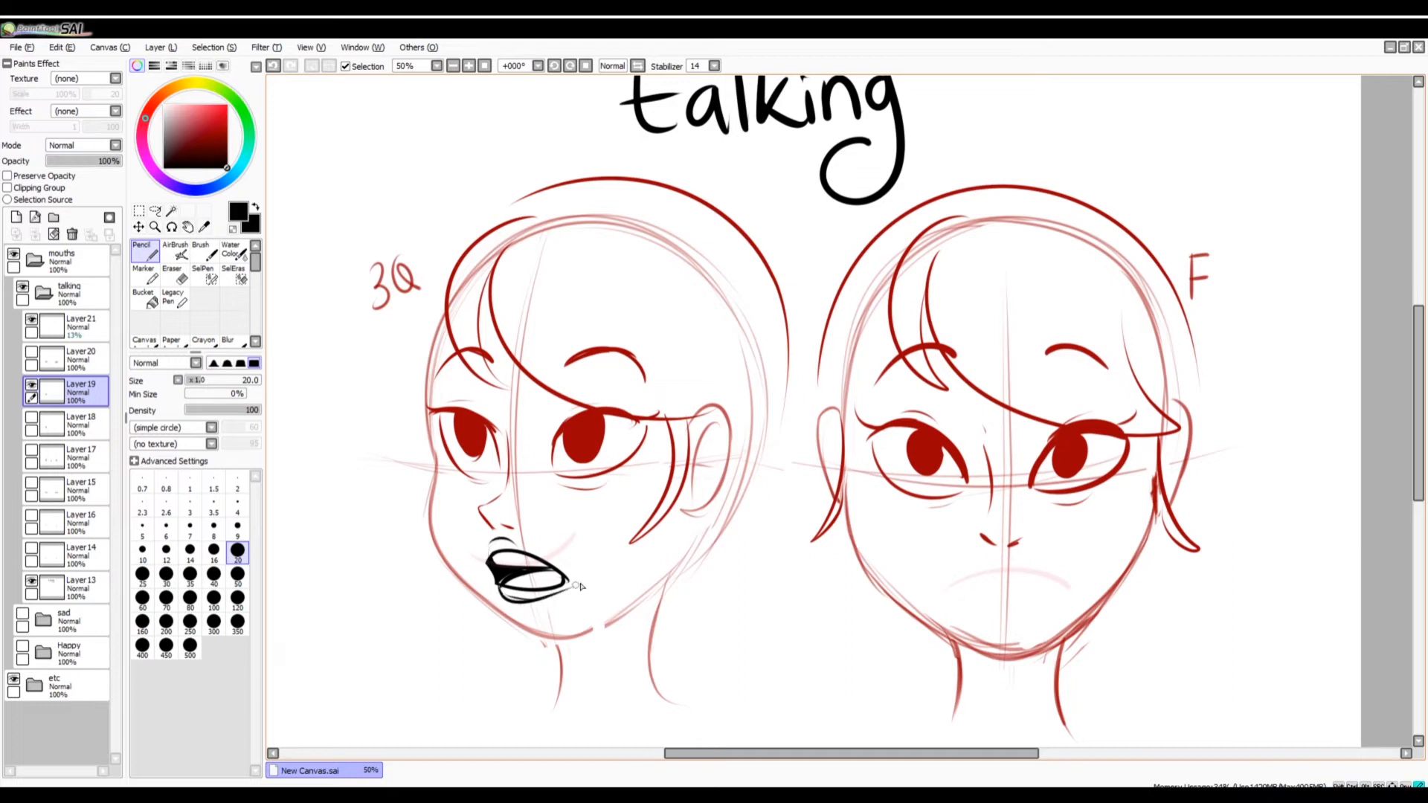
key("ctrl+z")
key("ctrl+z")
mouse_move(487, 559)
left_mouse_down()
mouse_move(537, 553)
mouse_move(548, 572)
mouse_move(500, 561)
mouse_move(501, 589)
mouse_move(539, 602)
mouse_move(560, 580)
left_mouse_up()
key("ctrl+z")
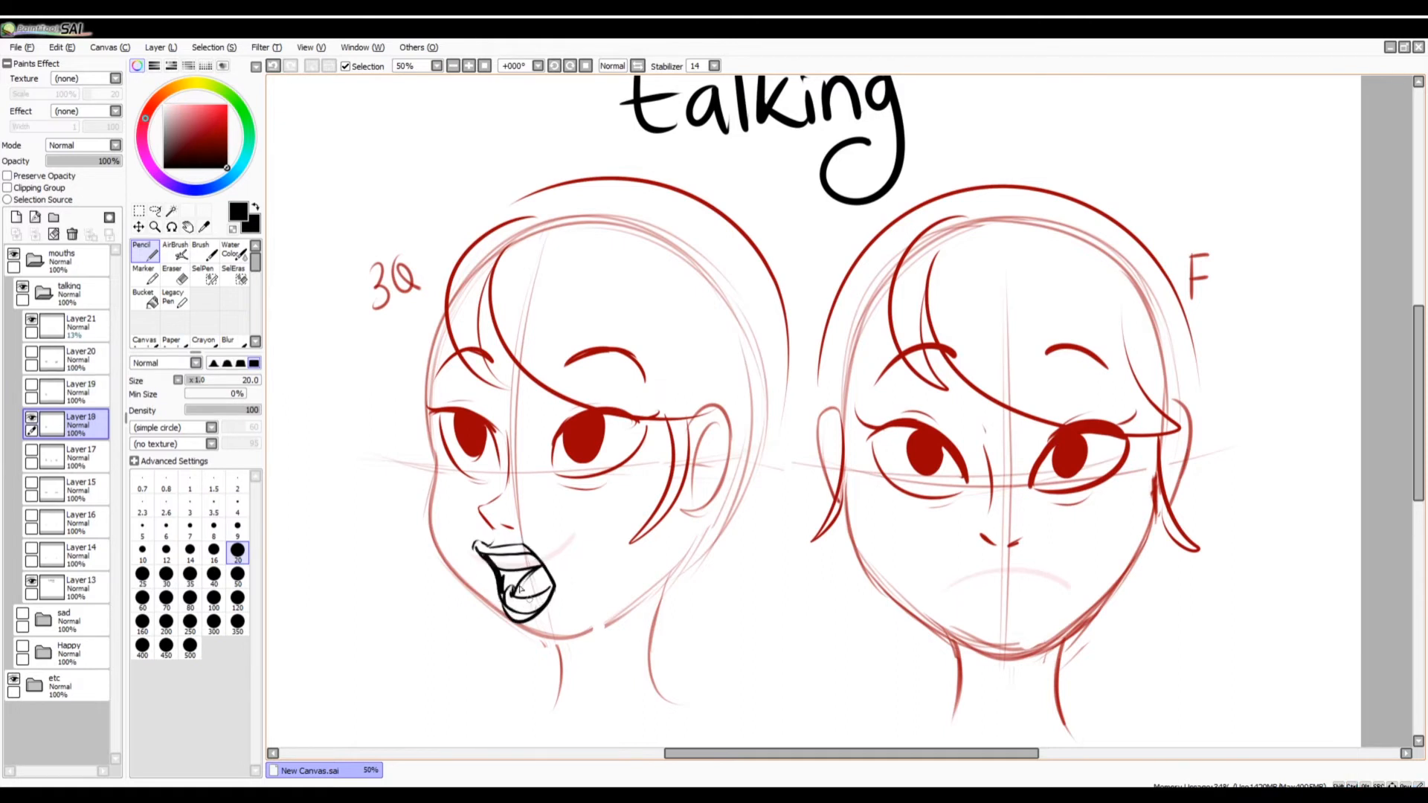
Try to transform the three-quarter mouth on Layer19 and undo the change.
mouse_move(521, 588)
left_mouse_down()
mouse_move(506, 576)
mouse_move(526, 579)
left_mouse_up()
key("ctrl+t")
mouse_move(516, 631)
left_mouse_down()
mouse_move(508, 614)
mouse_move(559, 596)
mouse_move(537, 605)
mouse_move(556, 588)
mouse_move(545, 570)
left_mouse_up()
key("Return")
key("ctrl+z")
Add strokes to the open three-quarter mouth with lips on Layer18 and apply a transform.
left_click_drag(526, 578, 547, 571)
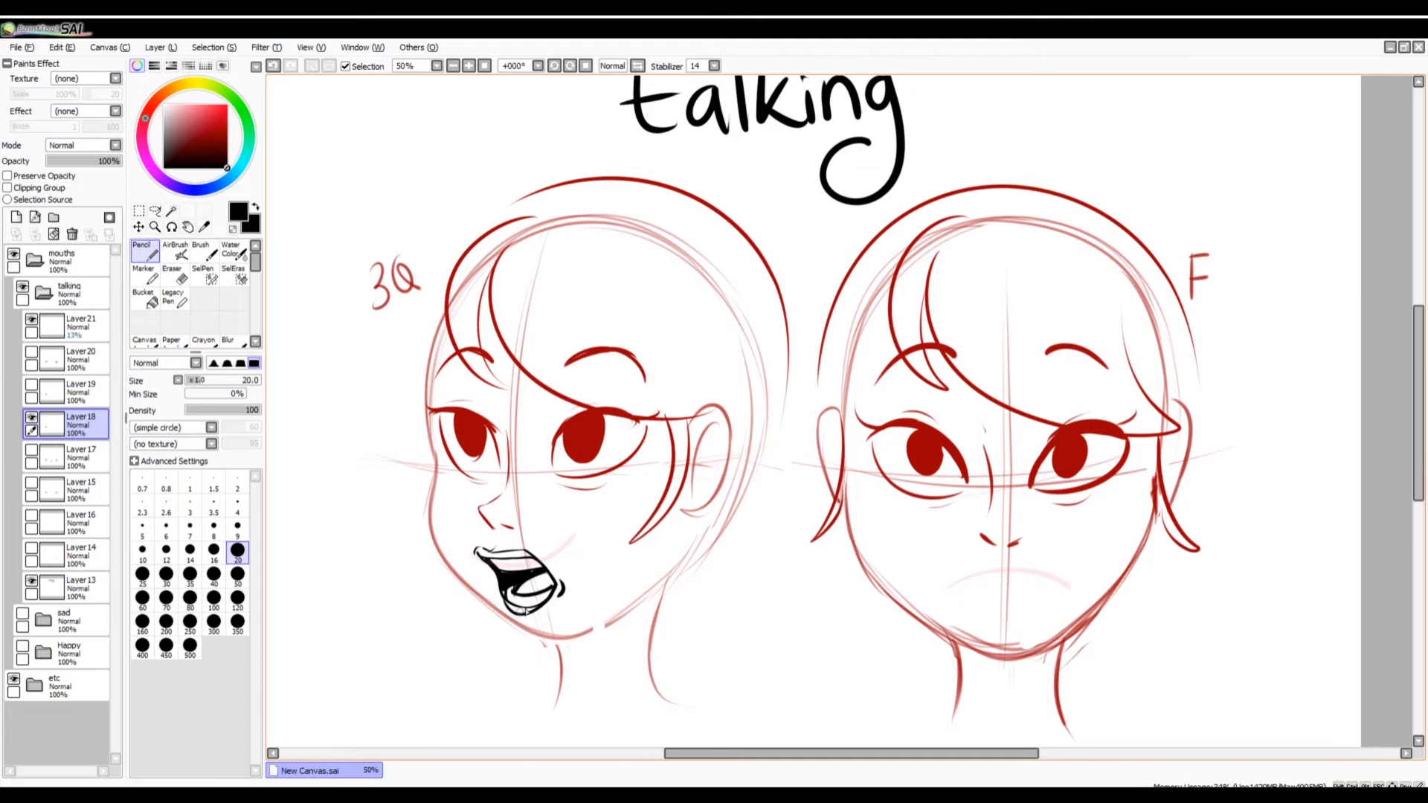
mouse_move(477, 551)
left_mouse_down()
mouse_move(536, 554)
mouse_move(511, 546)
mouse_move(501, 601)
mouse_move(538, 615)
mouse_move(505, 607)
mouse_move(532, 615)
mouse_move(524, 651)
left_mouse_up()
key("ctrl+t")
key("Return")
Display the Layer17 "Ah" mouths instead of Layer18, make Layer17 active and set the Pencil to size 25.
left_click(31, 417)
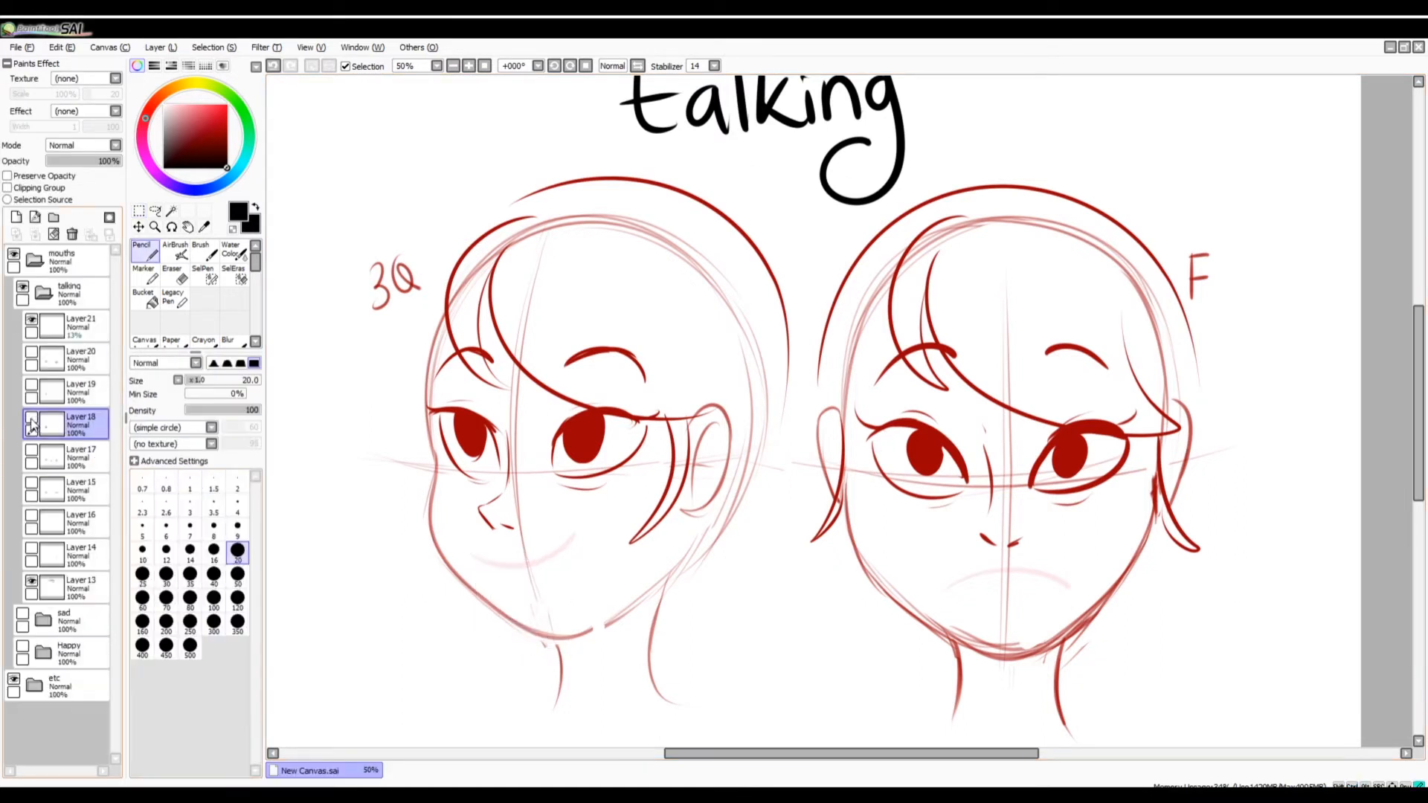
left_click(32, 452)
left_click(52, 455)
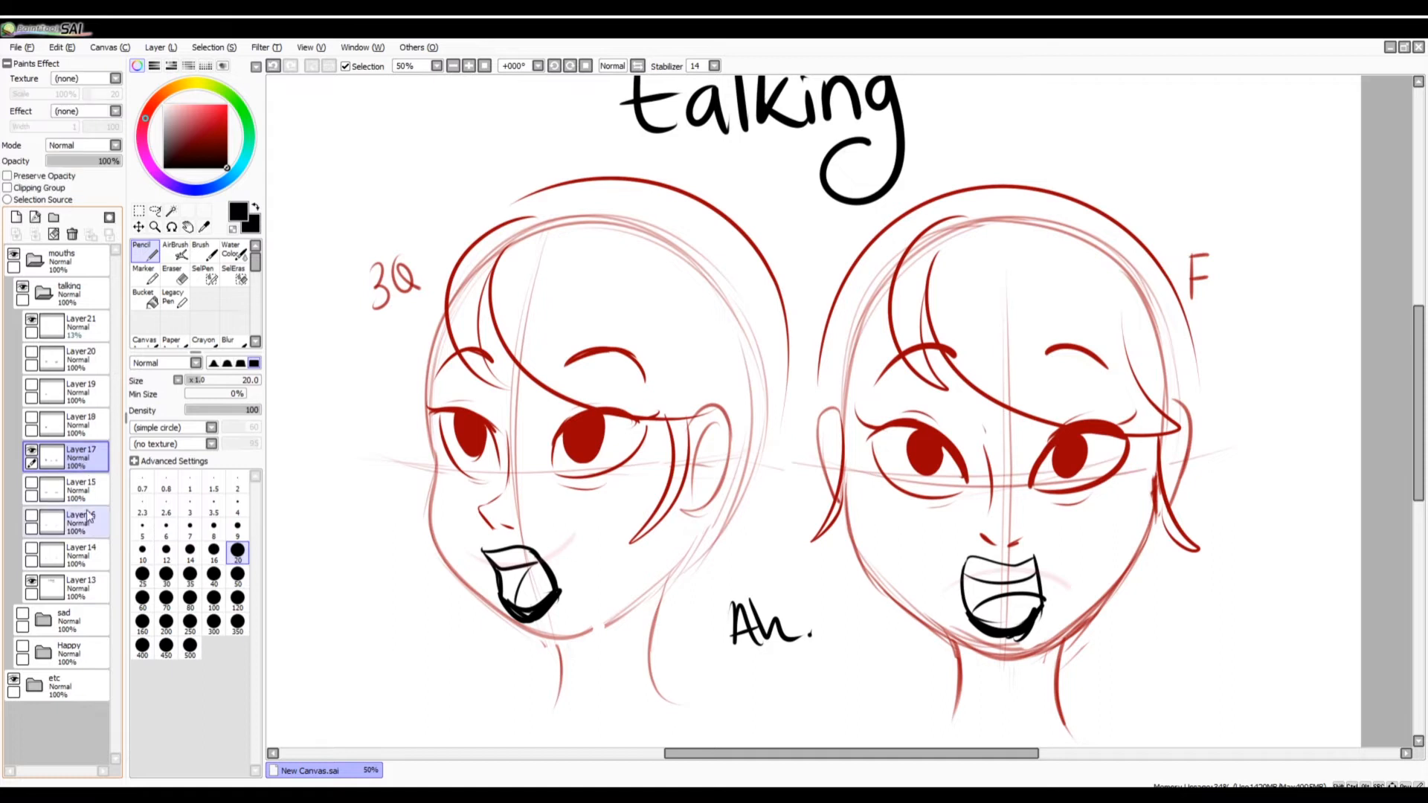
left_click(144, 577)
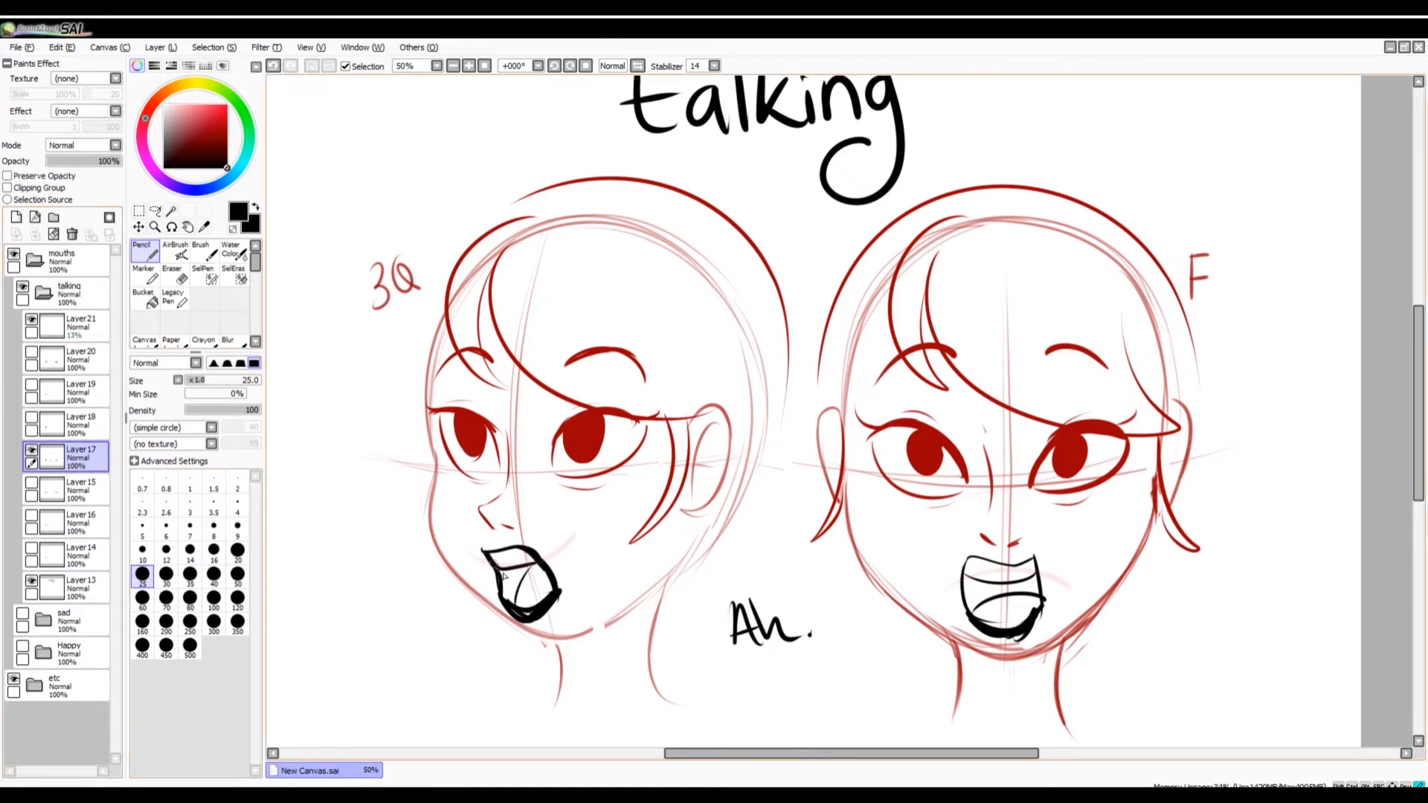
Thicken the outlines and teeth lines of both "Ah" mouths on Layer17, undoing the last stroke.
left_click_drag(496, 571, 538, 565)
mouse_move(964, 577)
left_mouse_down()
mouse_move(1035, 579)
mouse_move(966, 584)
mouse_move(1020, 562)
mouse_move(1041, 586)
left_mouse_up()
key("ctrl+z")
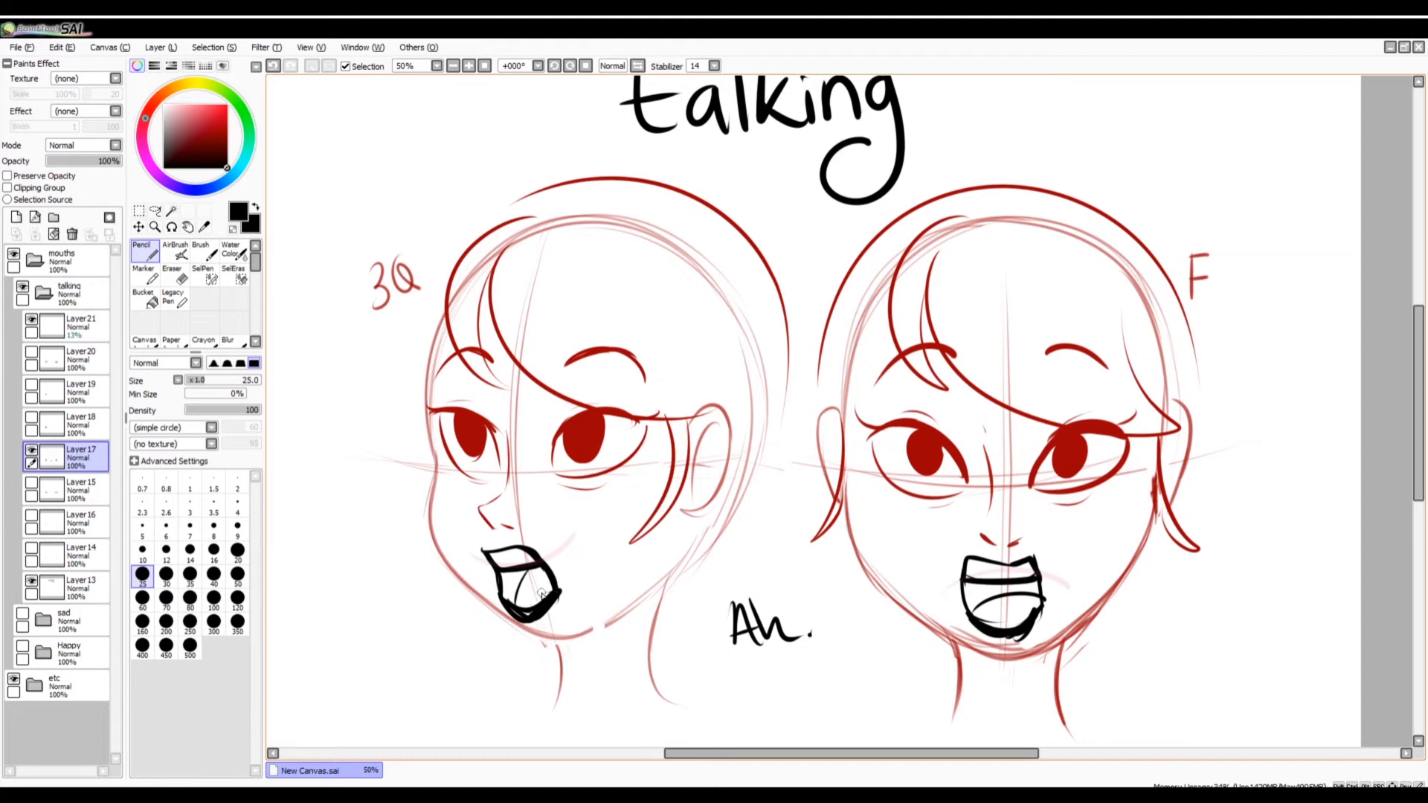
Display the Layer15 mouths instead of Layer17, make Layer15 active and write "ee" between the two faces.
left_click(31, 450)
left_click(31, 483)
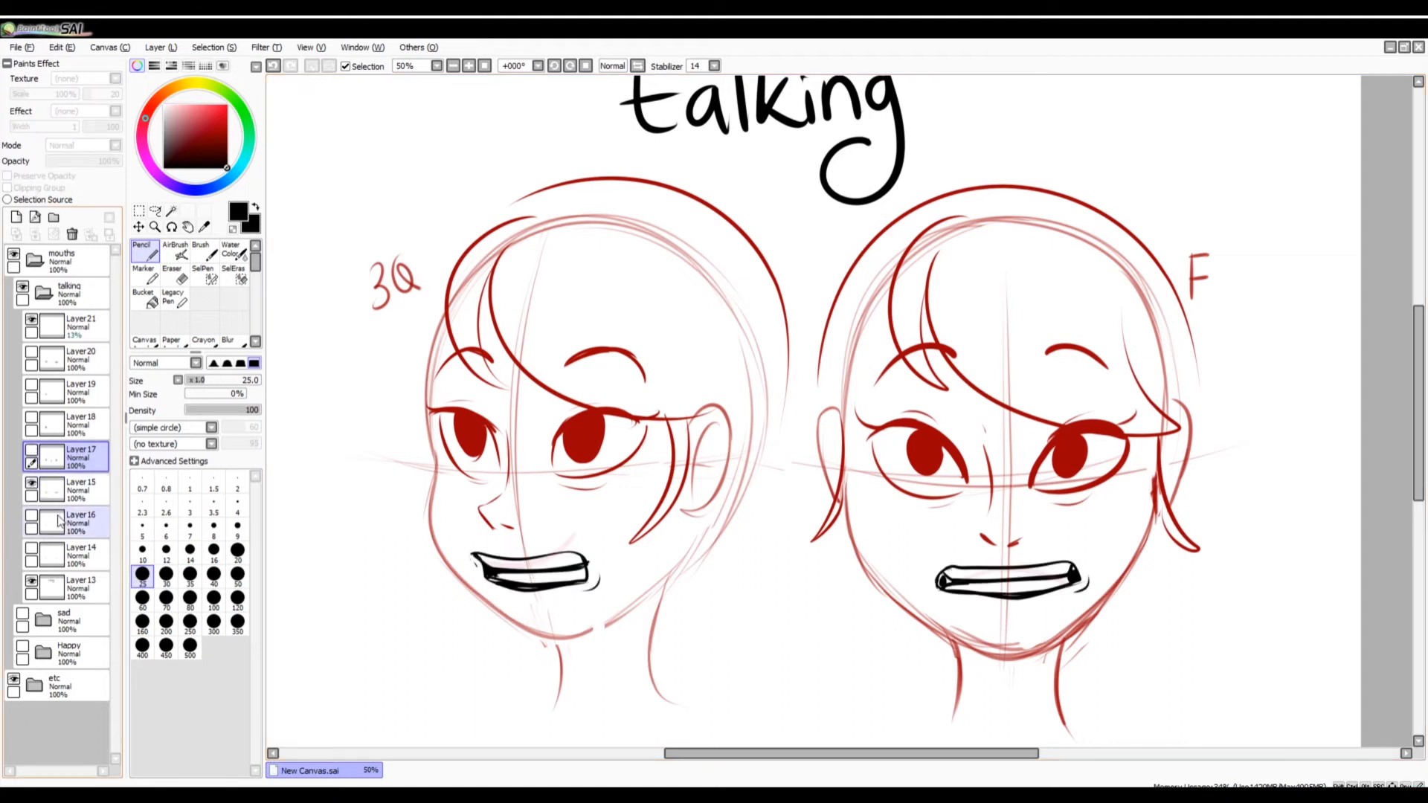
left_click(74, 490)
left_click_drag(728, 641, 787, 656)
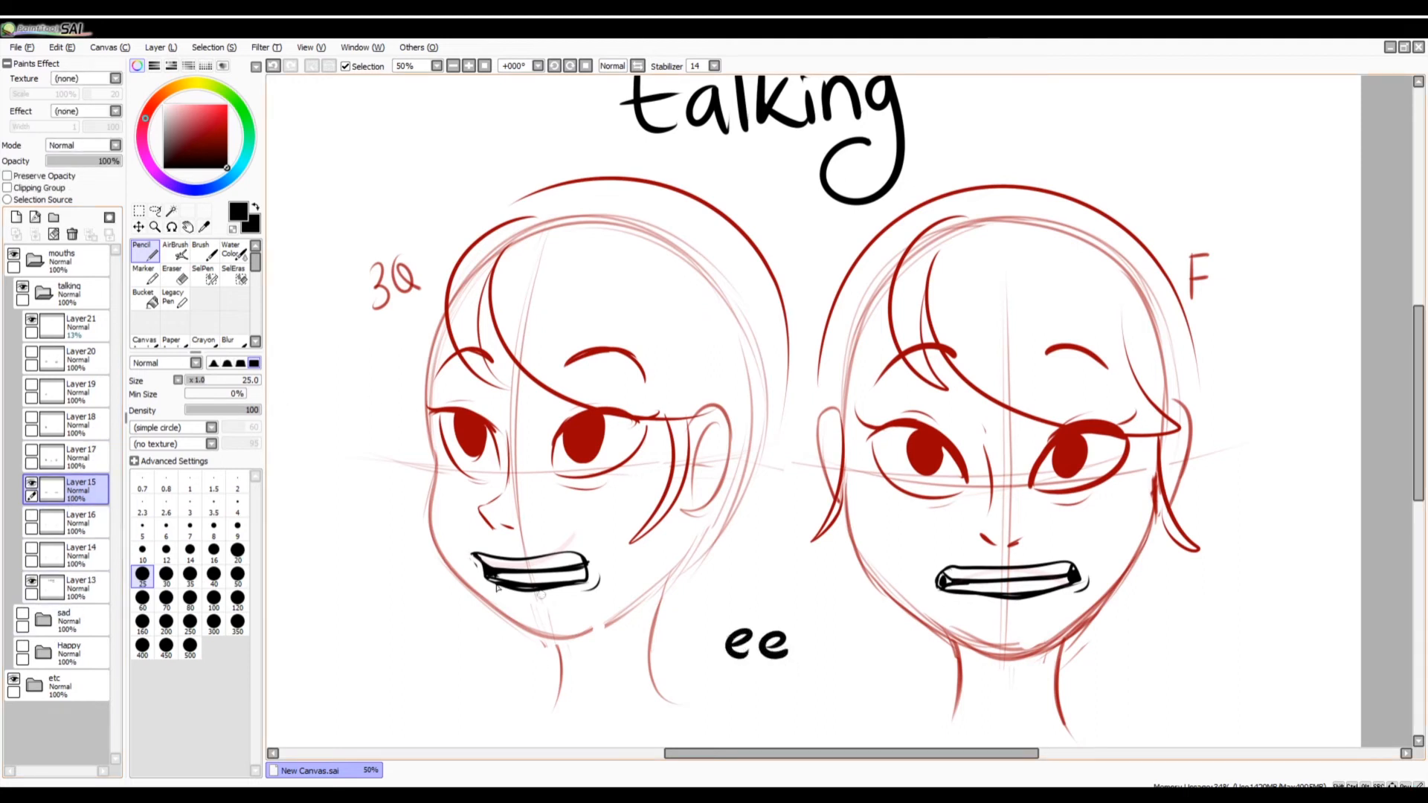
Retrace the lower edges of both wide "ee" mouths on Layer15, undoing the last stroke.
left_click_drag(482, 582, 573, 577)
left_click_drag(943, 586, 1076, 584)
key("ctrl+z")
Add a new layer above Layer15, show Layer17 again and select a rectangular area around both mouths.
left_click(16, 218)
left_click(139, 211)
left_click(33, 451)
left_click_drag(809, 637, 1169, 706)
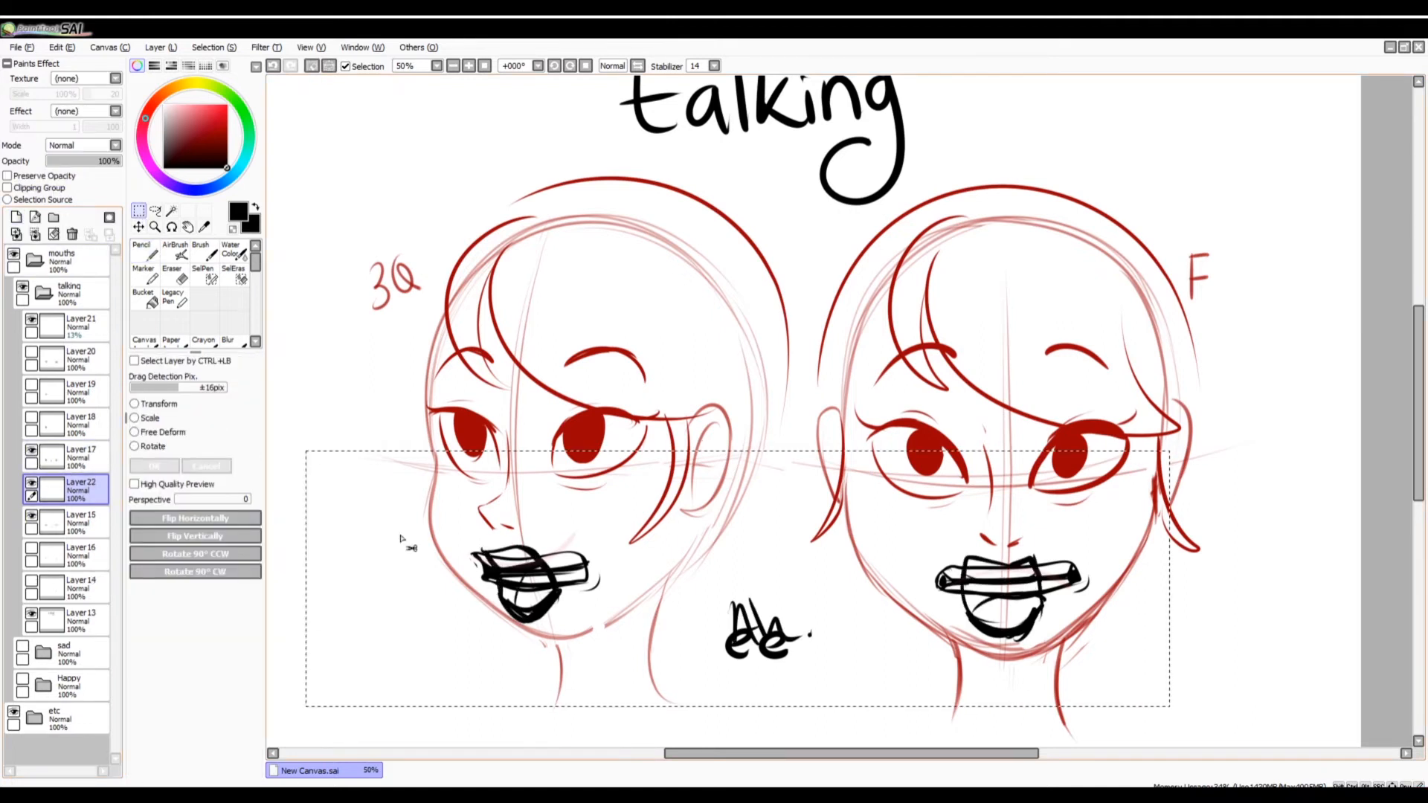
Try a white Bucket fill inside the selection on Layer22, undo the fill and selection, and set the Pencil to size 120.
left_click(145, 297)
left_click(164, 105)
left_click(577, 615)
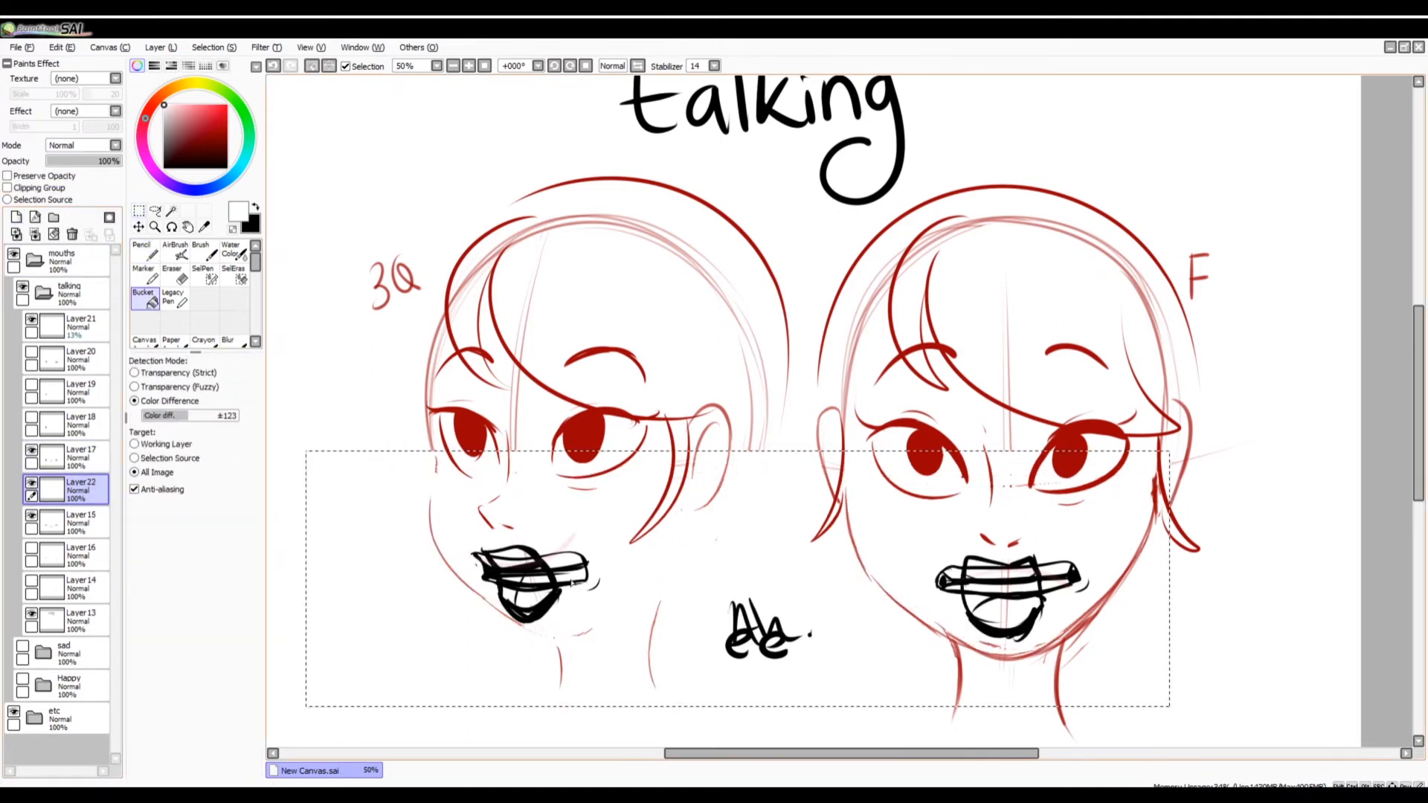
left_click(145, 253)
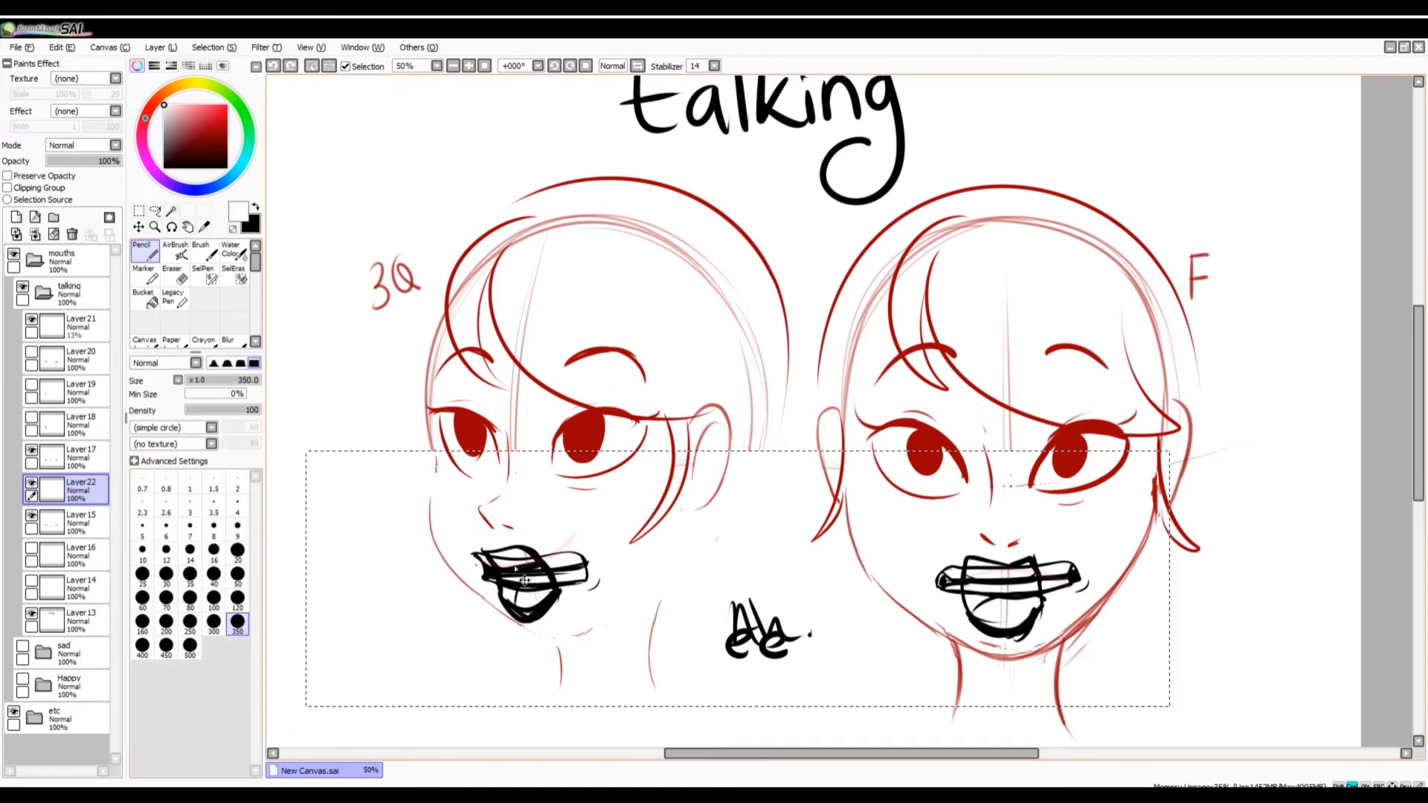
left_click(237, 599)
key("ctrl+z")
key("ctrl+z")
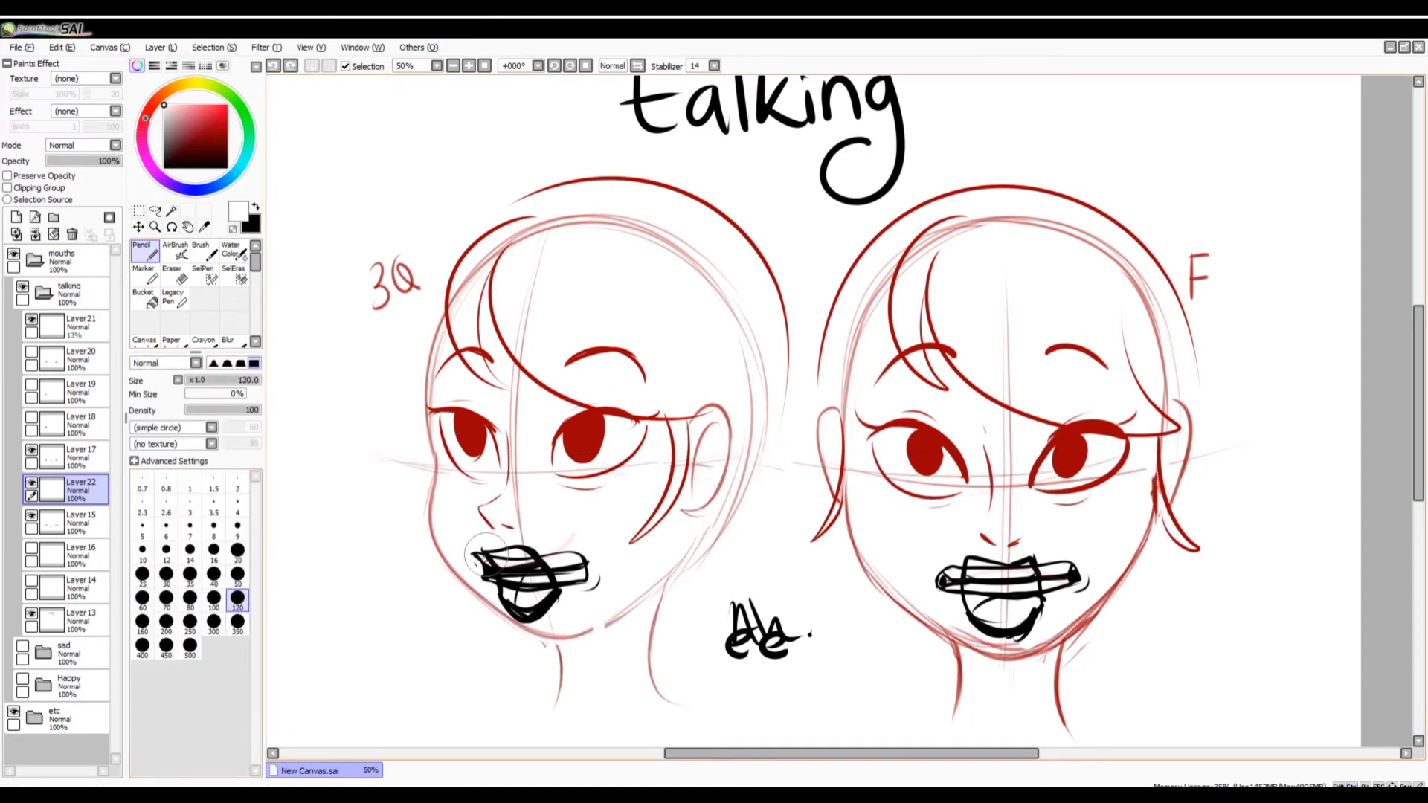
Cover the "ee" mouths behind the "Ah" mouths with white strokes on Layer22 and make Layer17 active.
mouse_move(487, 554)
left_mouse_down()
mouse_move(530, 581)
mouse_move(572, 571)
left_mouse_up()
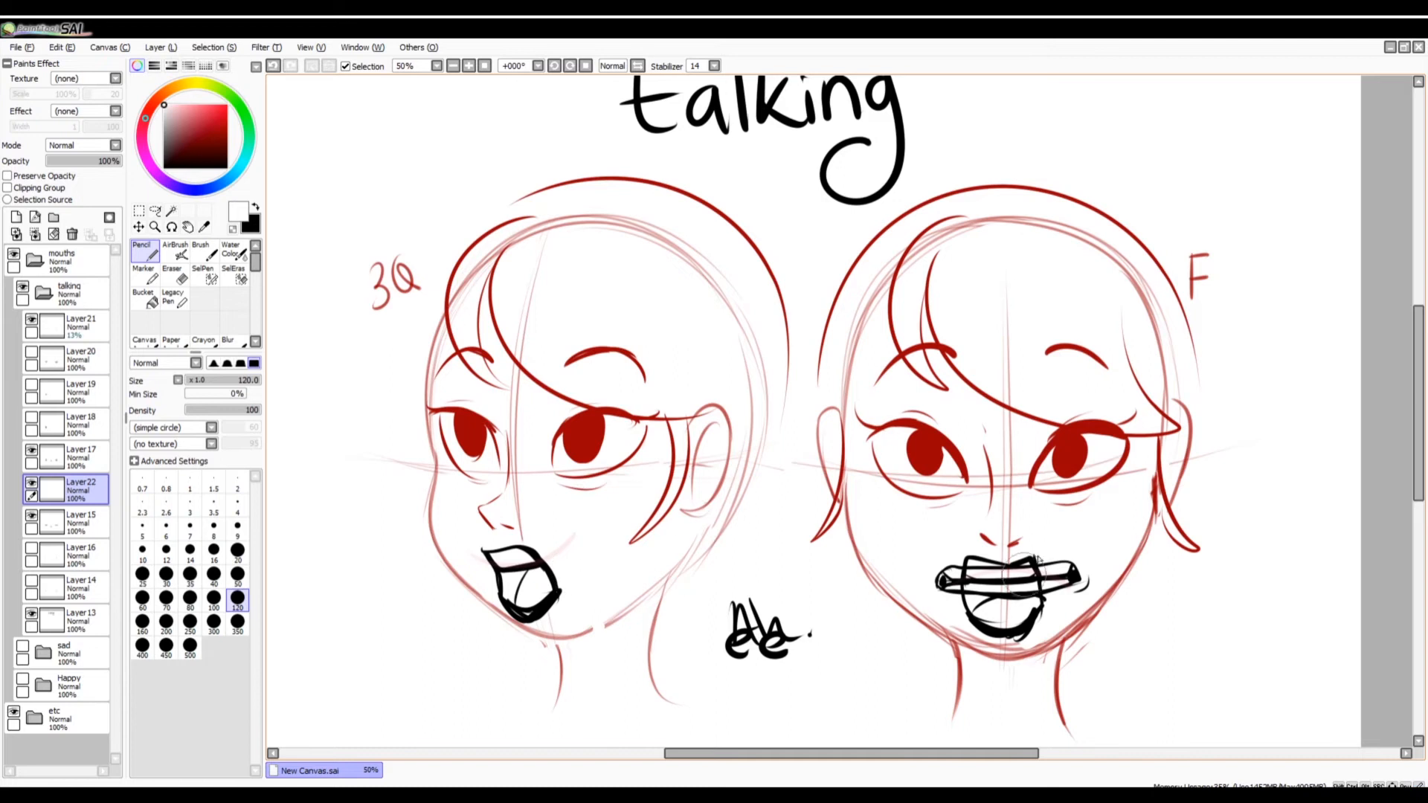
mouse_move(1025, 580)
left_mouse_down()
mouse_move(966, 579)
mouse_move(1042, 590)
left_mouse_up()
left_click(83, 459)
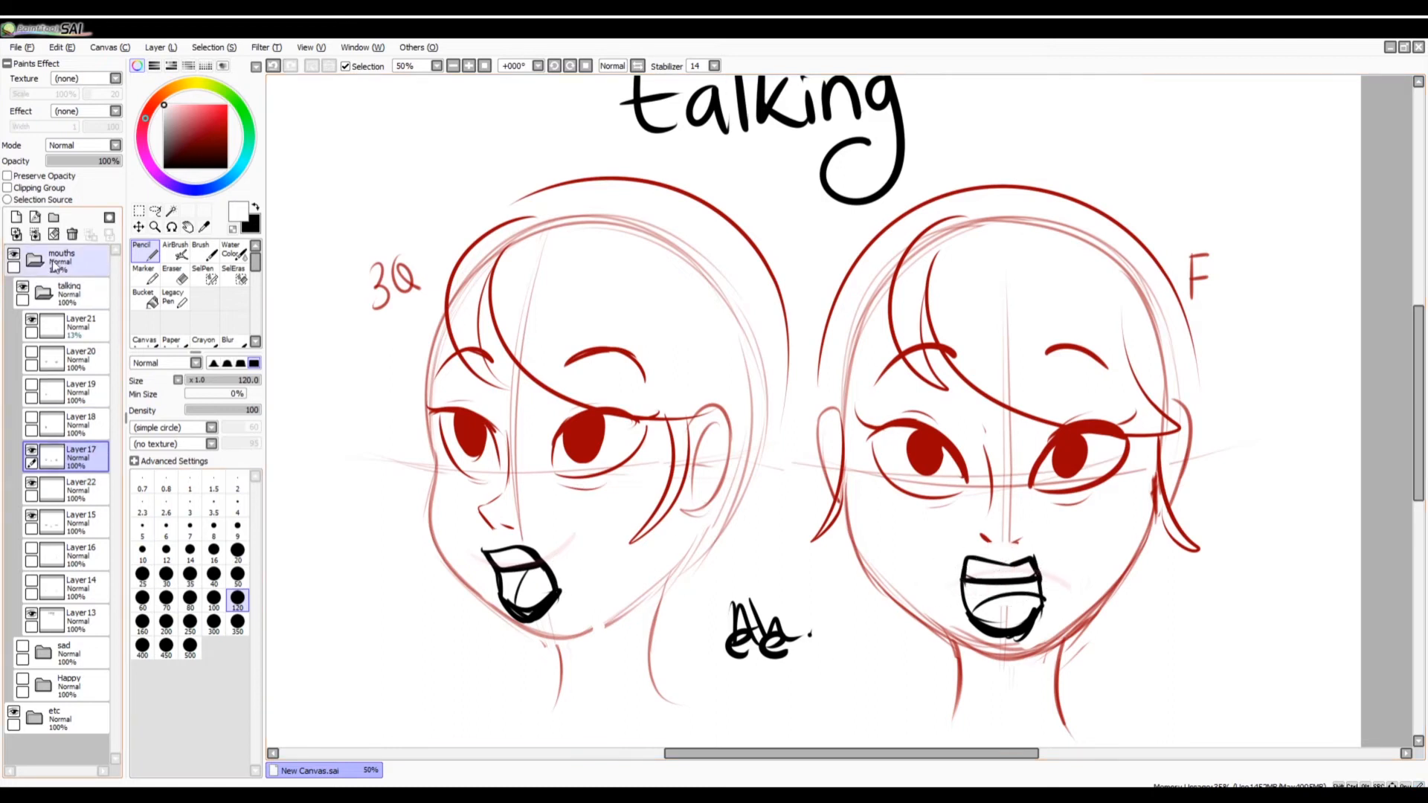
Merge Layer17 down into Layer22 and toggle the merged layer's visibility to compare the "Ah" and "ee" mouths.
left_click(34, 234)
left_click(31, 451)
left_click(32, 452)
left_click(32, 453)
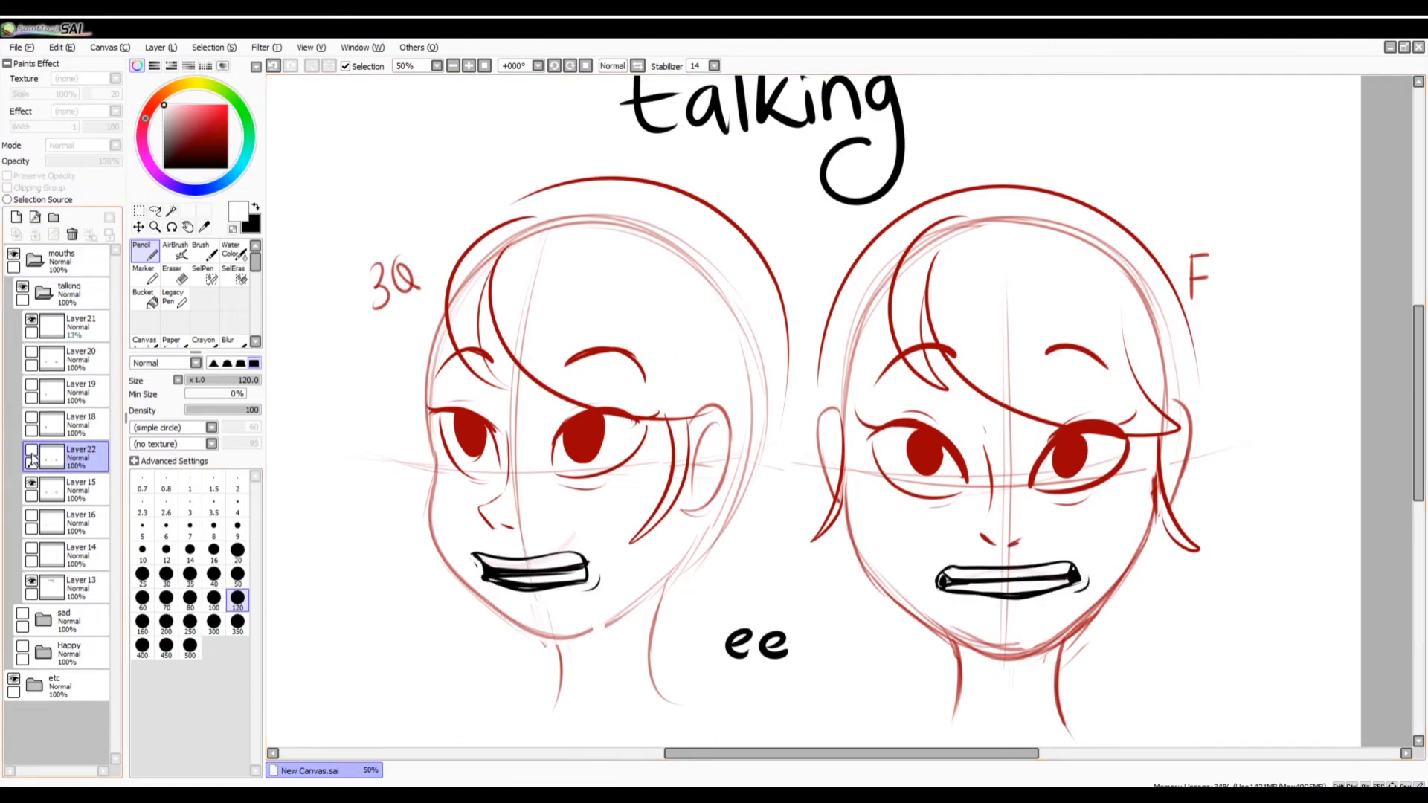
left_click(32, 452)
left_click(32, 452)
left_click(32, 452)
left_click(32, 452)
left_click(32, 452)
left_click(32, 453)
left_click(32, 452)
Lower Layer22 to 54% and Layer15 to 23% opacity, and add a layer above them for a light red size 12 Pencil.
left_click(87, 161)
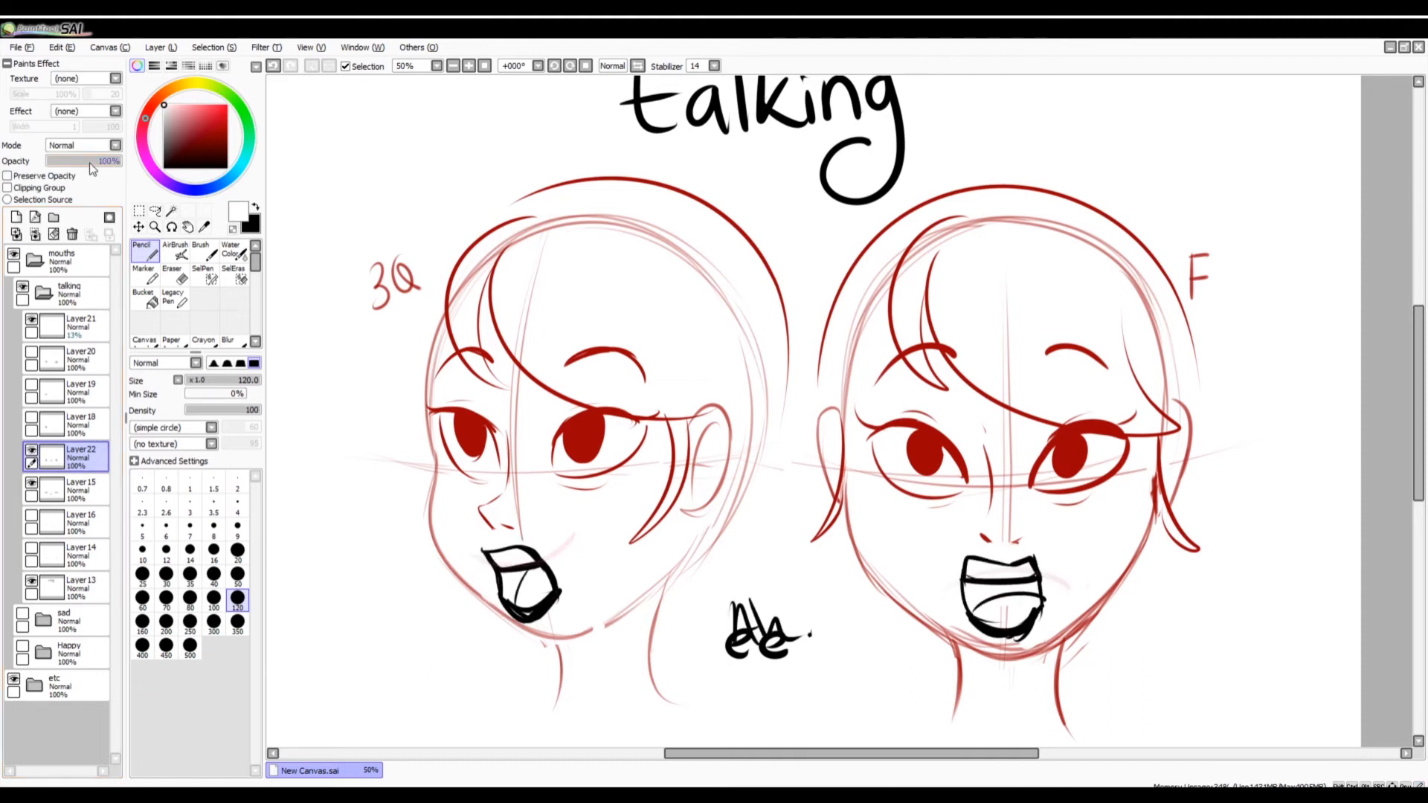
left_click(206, 107)
left_click(237, 525)
left_click(78, 491)
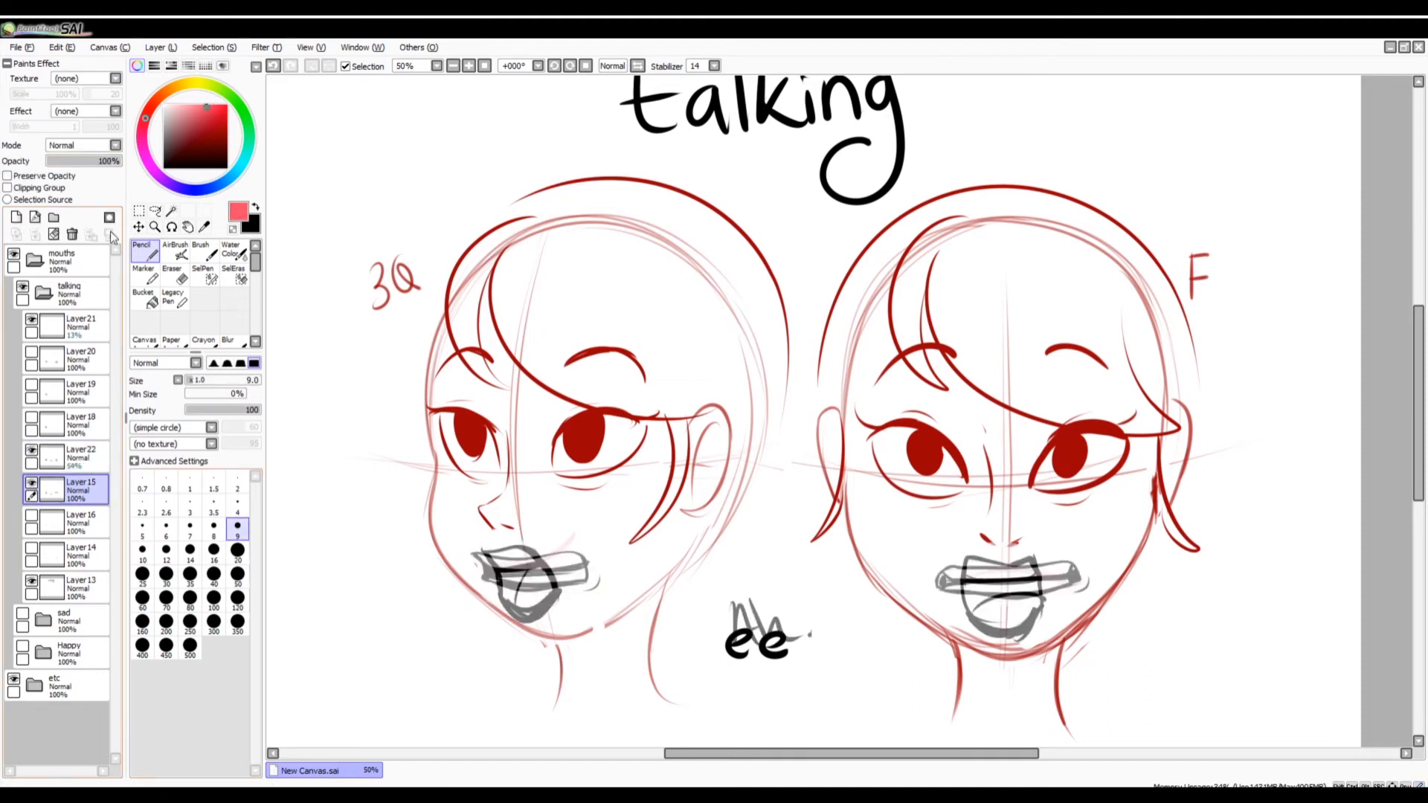
left_click(63, 161)
left_click(79, 457)
left_click(34, 217)
left_click(165, 551)
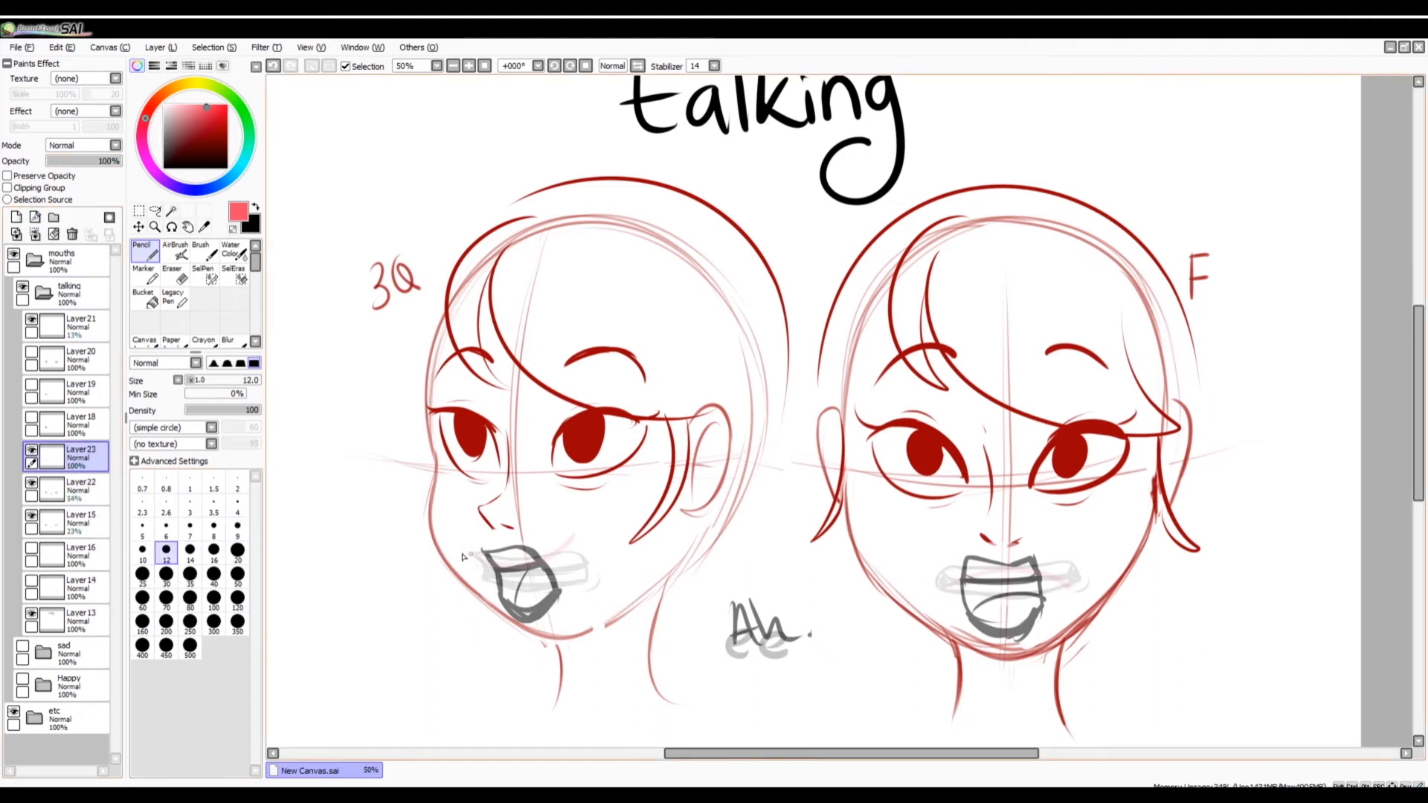
Sketch two light red guide curves at and above the upper lip of each mouth on the new layer.
left_click_drag(450, 552, 586, 556)
left_click_drag(916, 567, 1075, 556)
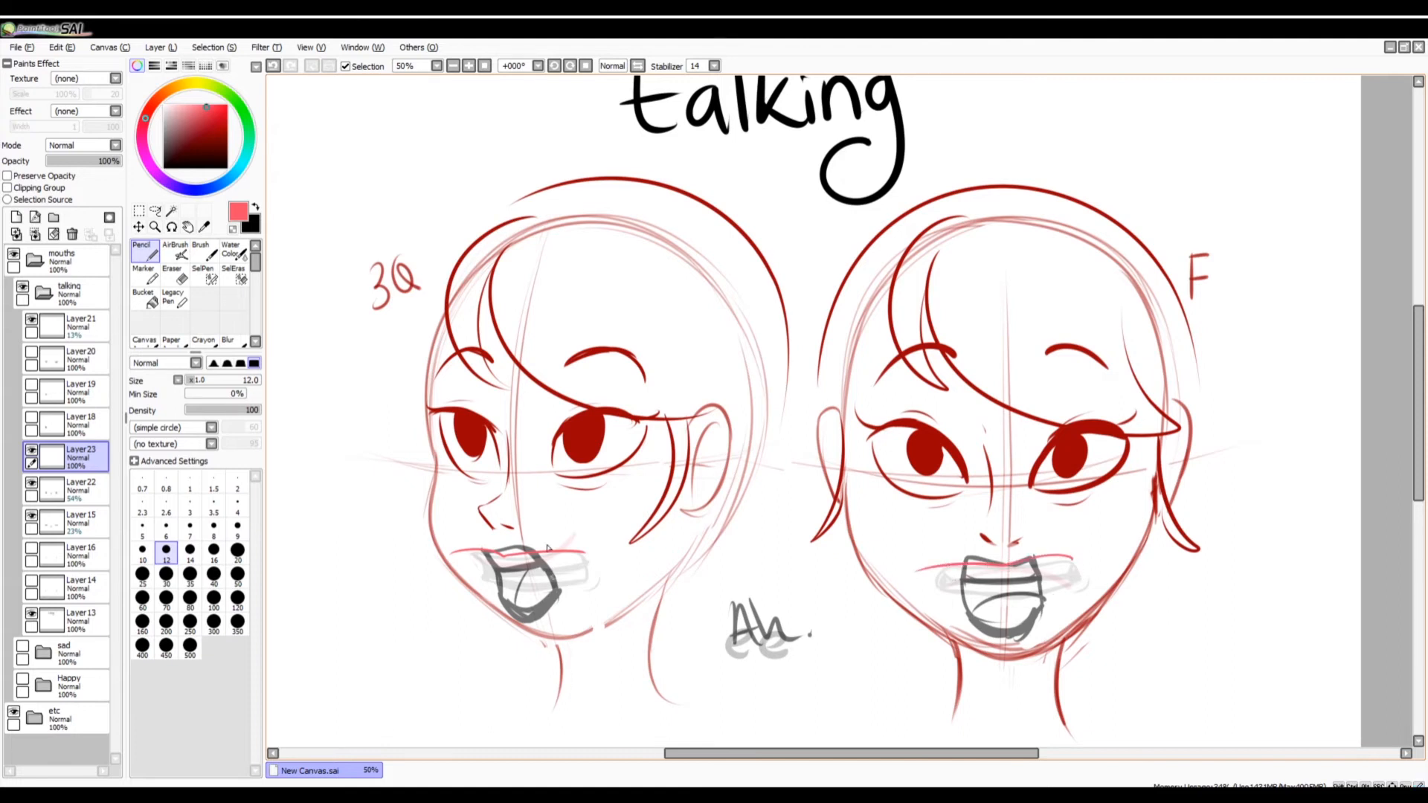
left_click_drag(455, 530, 606, 513)
left_click_drag(914, 552, 1093, 534)
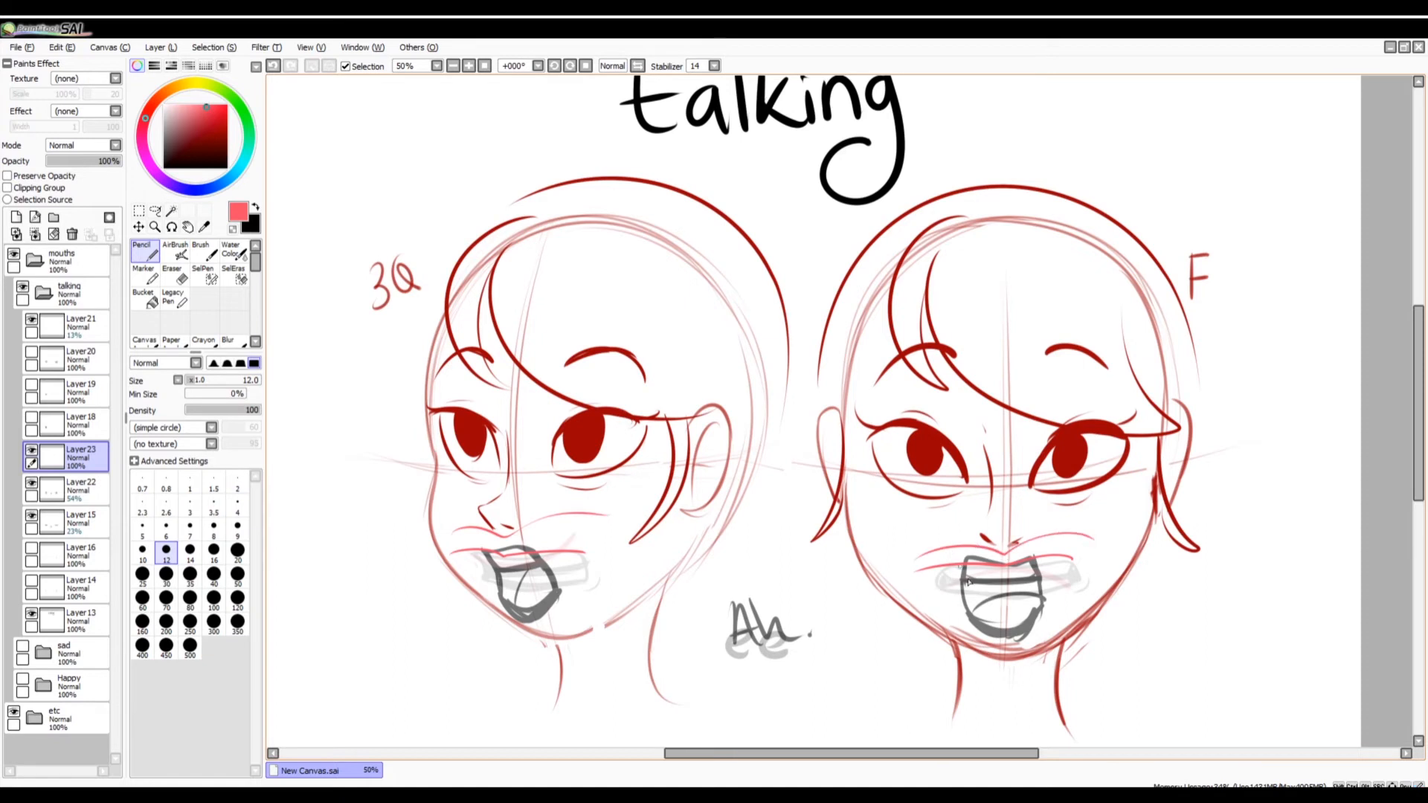
Delete the guide-line layer and restore Layer22 and Layer15 to 100% opacity, hiding Layer22.
left_click(72, 235)
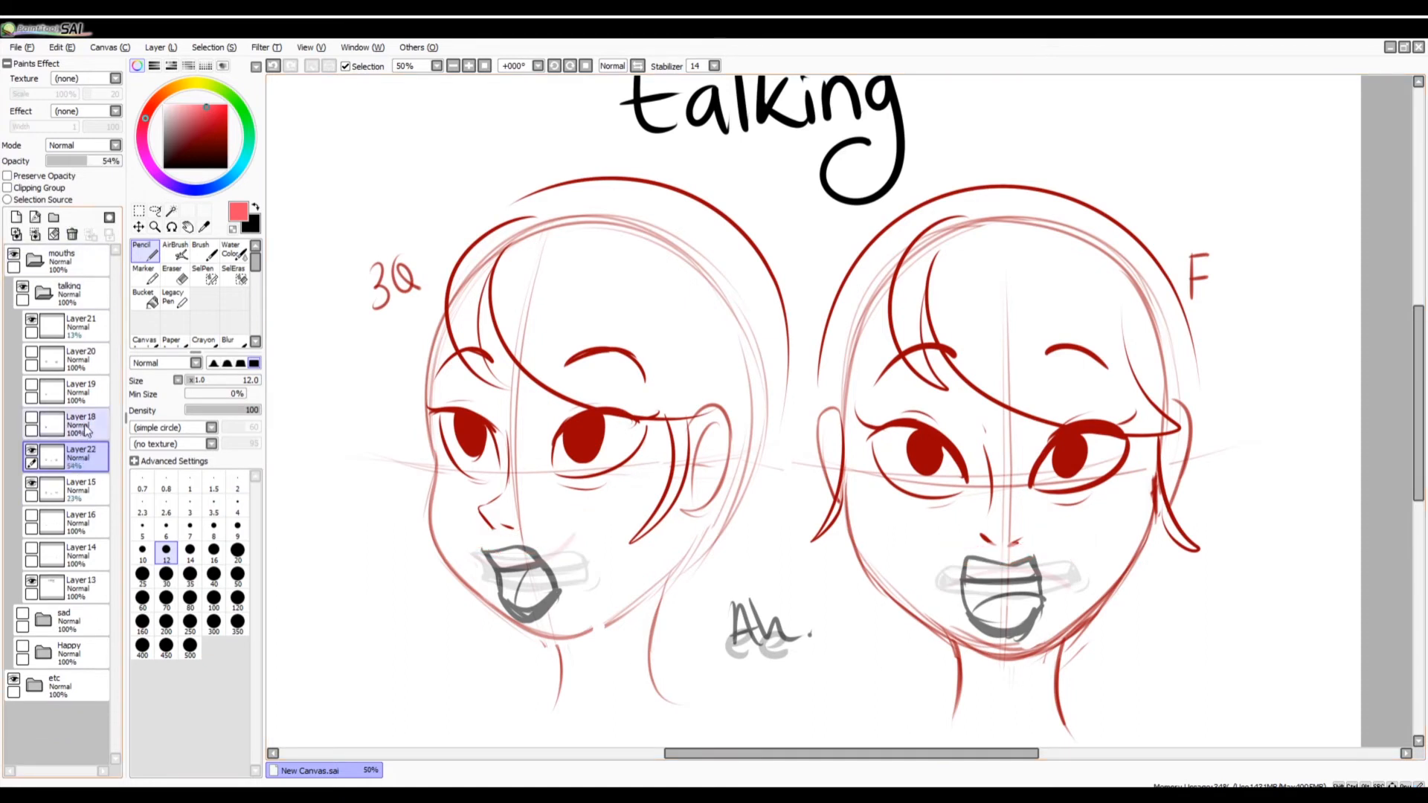
left_click_drag(89, 162, 161, 206)
left_click(31, 452)
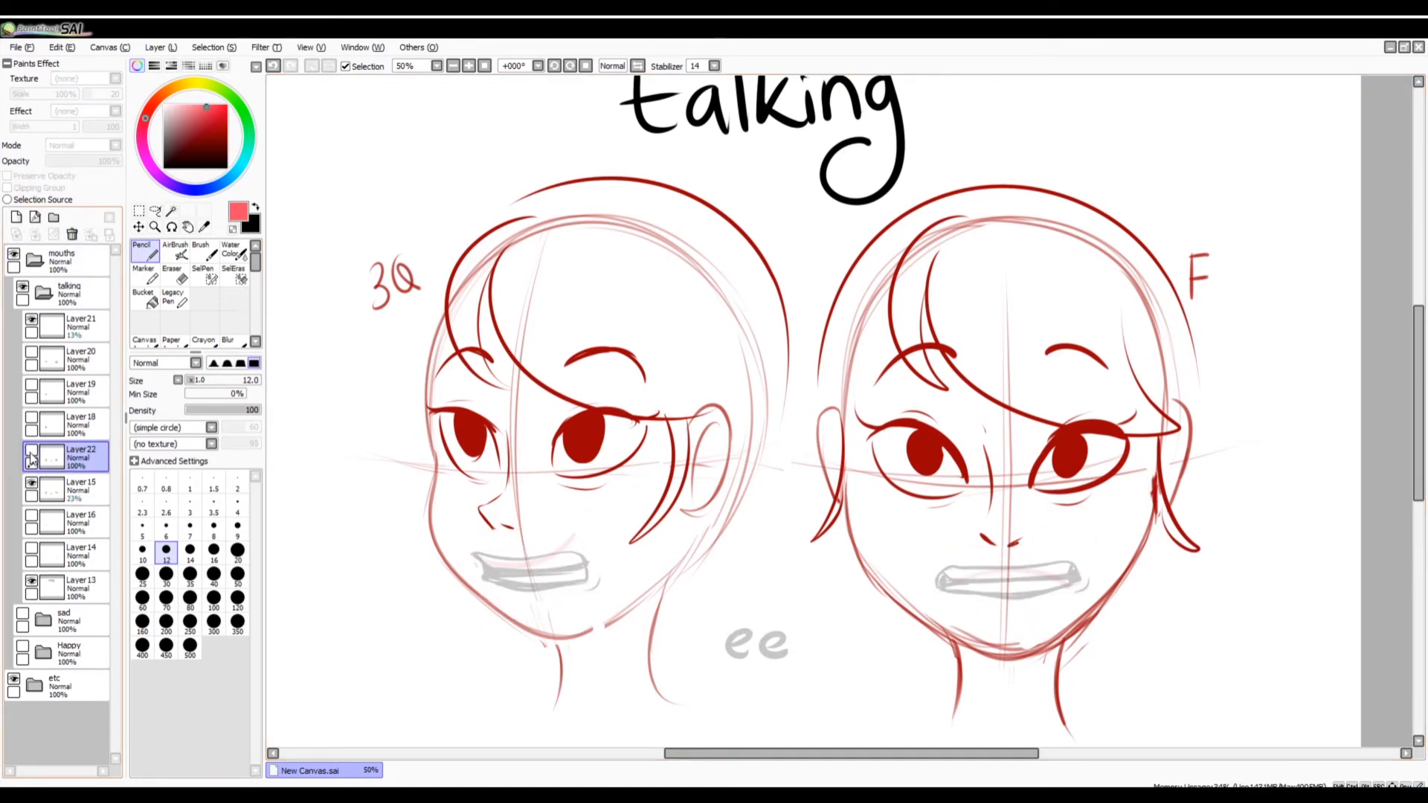
left_click(75, 488)
left_click_drag(89, 162, 115, 163)
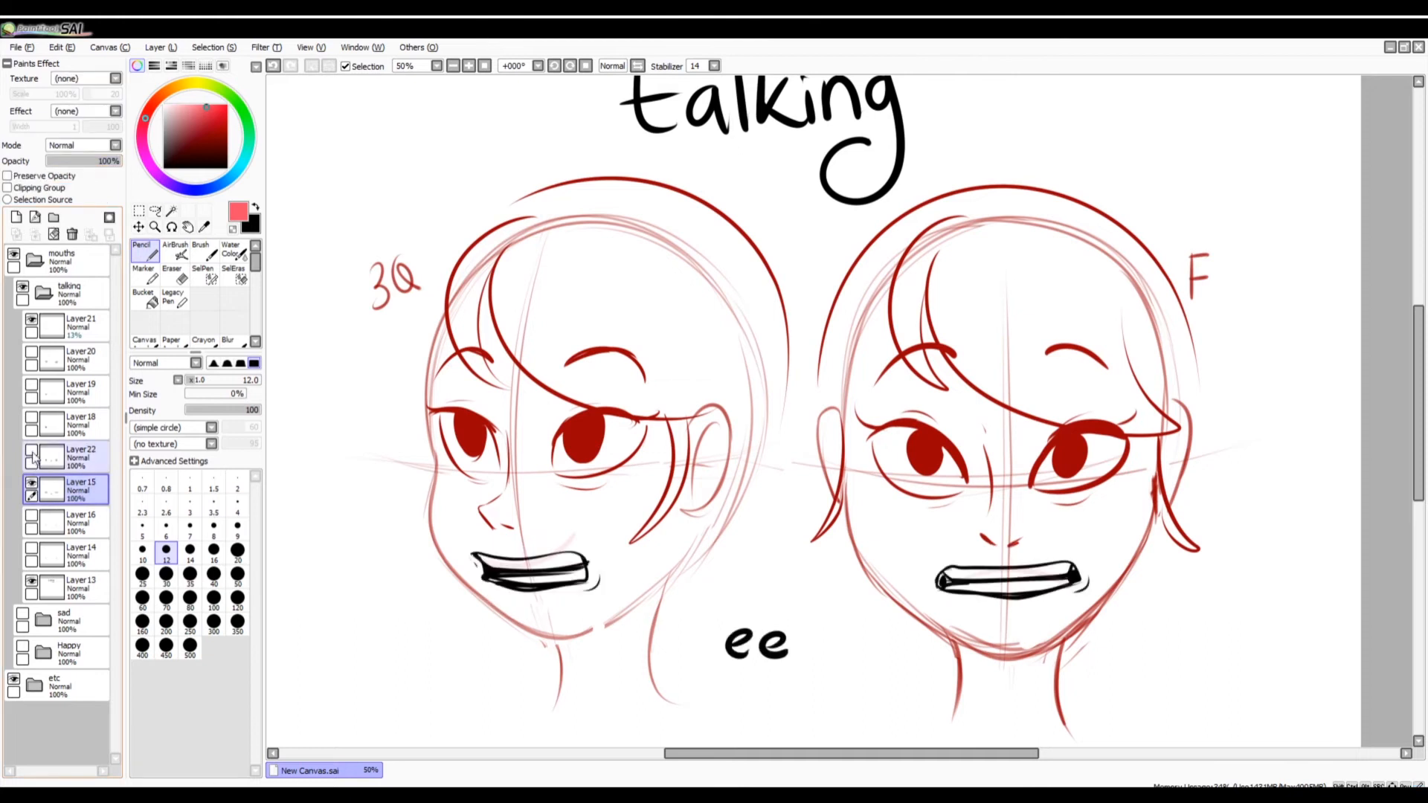
Toggle Layer22 on and off repeatedly to compare the "Ah" mouths with the "ee" mouths on Layer15.
left_click(31, 452)
left_click(31, 452)
left_click(31, 452)
left_click(31, 452)
left_click(31, 452)
left_click(32, 452)
left_click(31, 452)
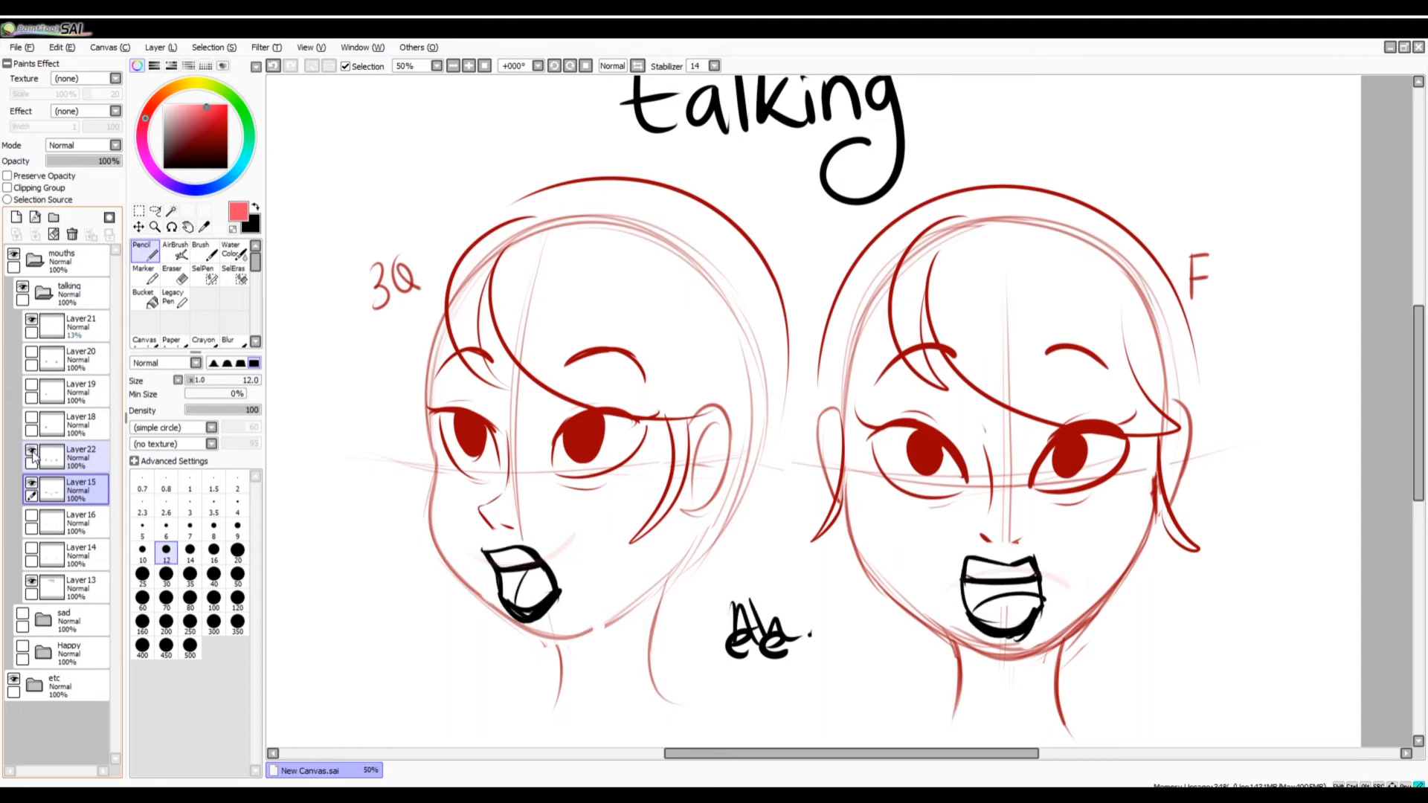
left_click(31, 452)
left_click(32, 452)
left_click(35, 461)
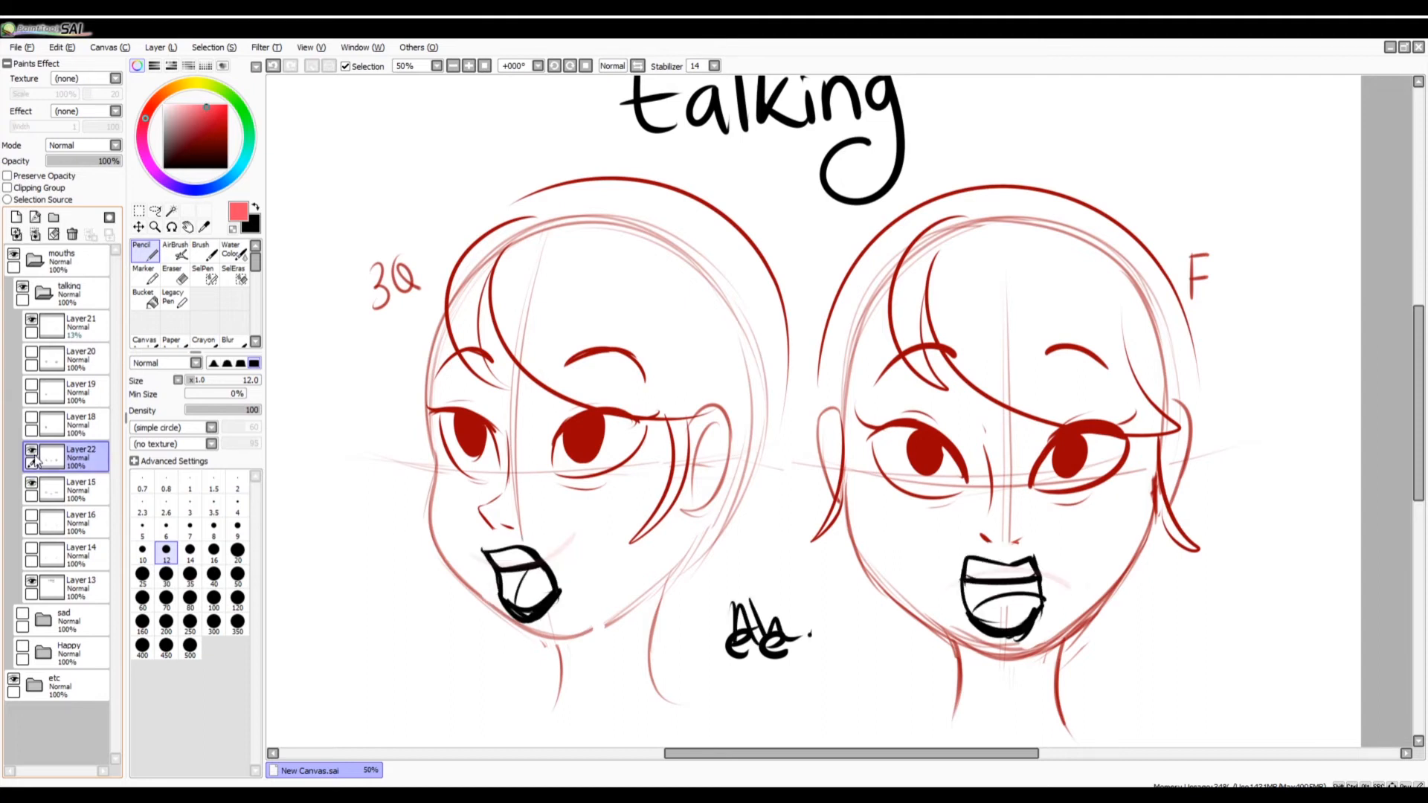
left_click(31, 452)
left_click(31, 452)
left_click(31, 452)
left_click(31, 452)
left_click(31, 452)
left_click(31, 452)
left_click(31, 453)
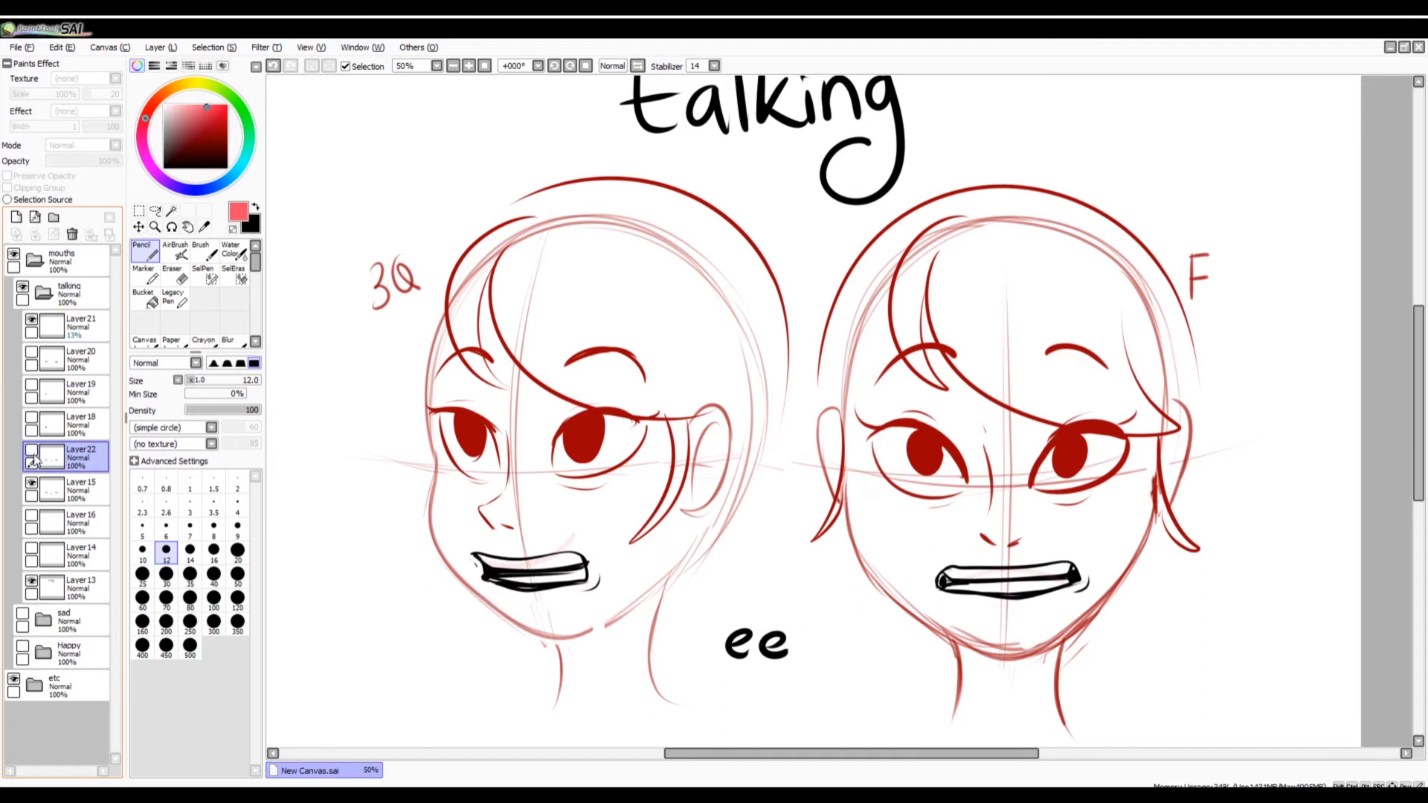
left_click(31, 452)
left_click(31, 452)
Show Layer16 instead of Layer15 and add black strokes around its narrow mouths, undoing one stroke.
left_click(31, 481)
left_click(31, 516)
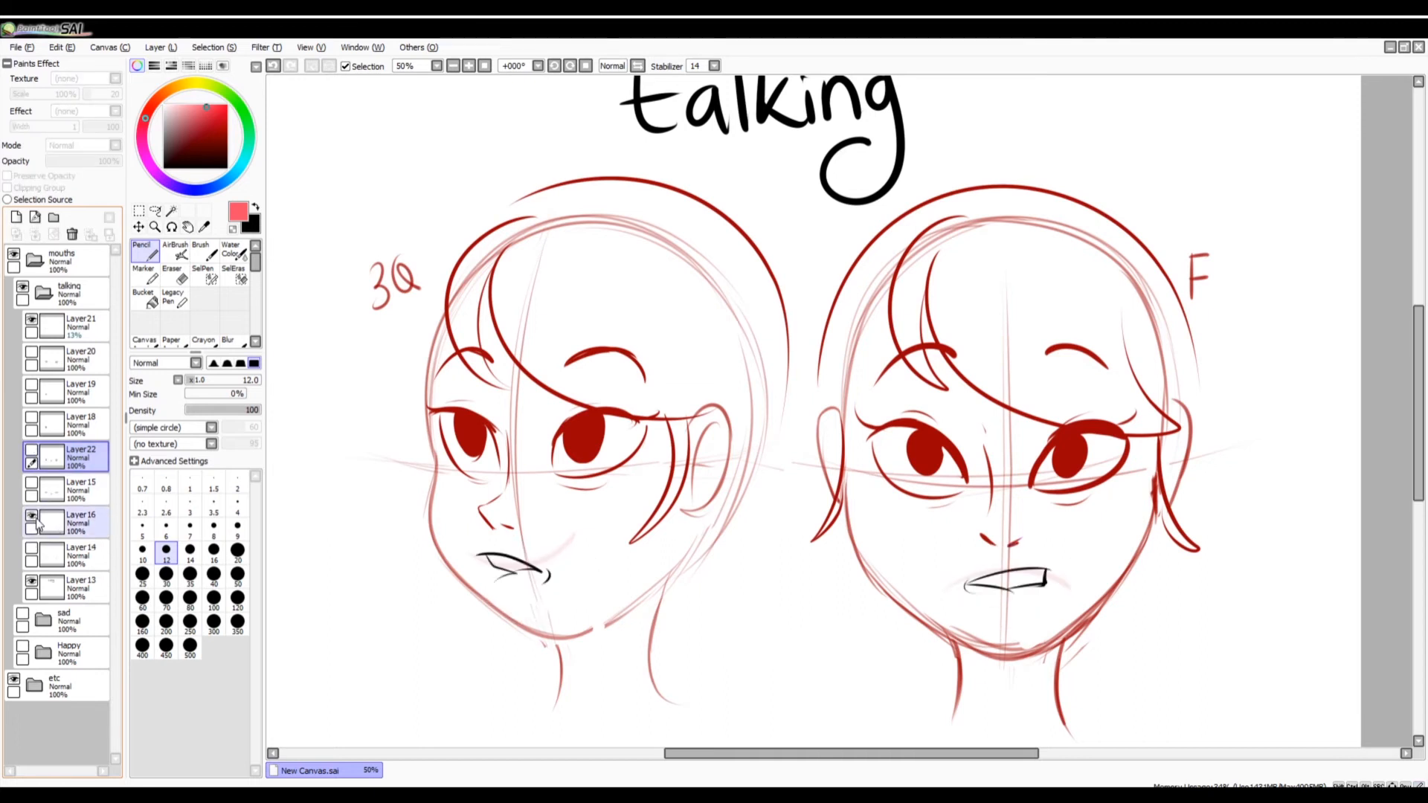
left_click(66, 531)
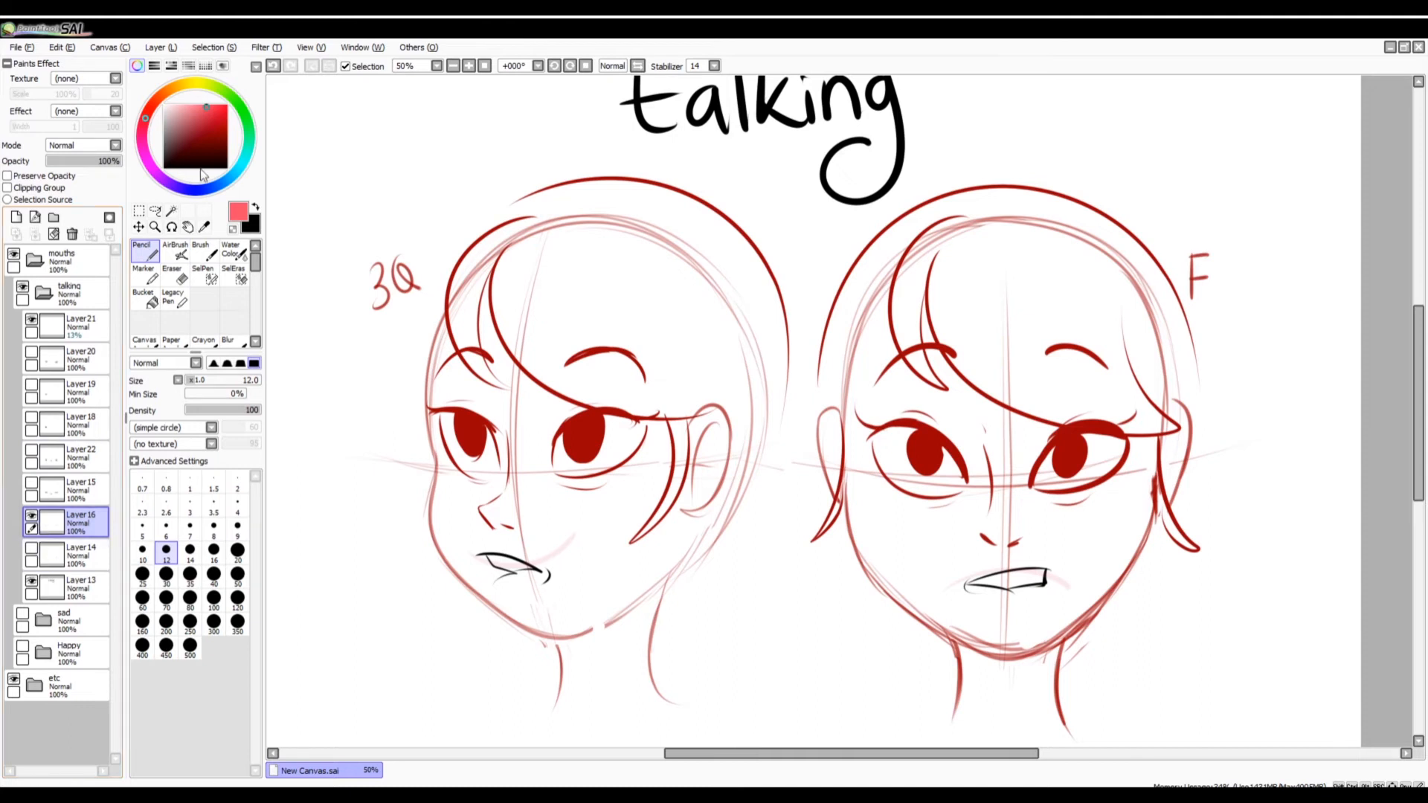
left_click(226, 168)
left_click_drag(537, 572, 489, 570)
mouse_move(961, 588)
left_mouse_down()
mouse_move(1050, 589)
mouse_move(1001, 610)
left_mouse_up()
key("ctrl+z")
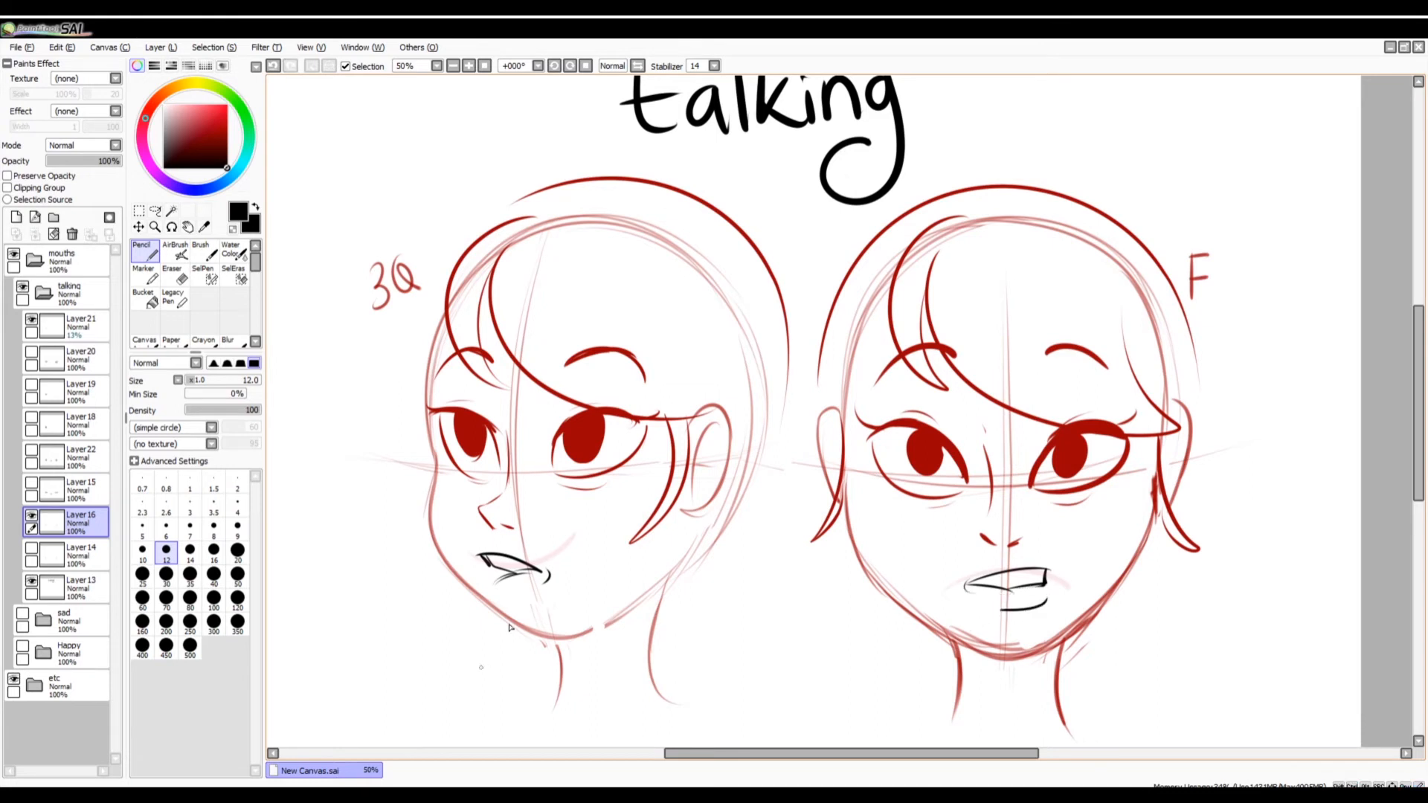
left_click_drag(488, 586, 532, 593)
left_click(31, 514)
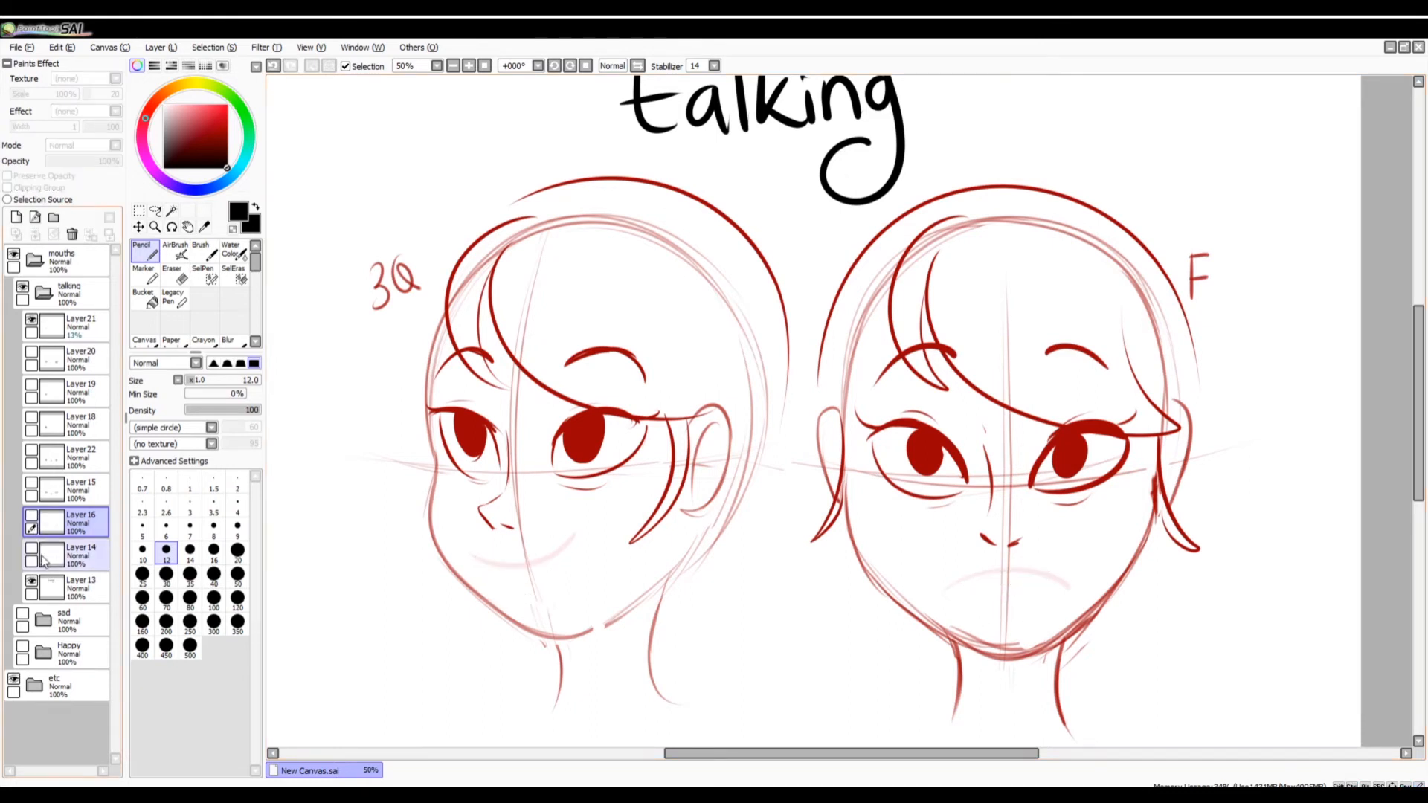
Show Layer14 and fill both round mouths with black using the Pencil at size 40.
left_click(31, 548)
left_click(214, 573)
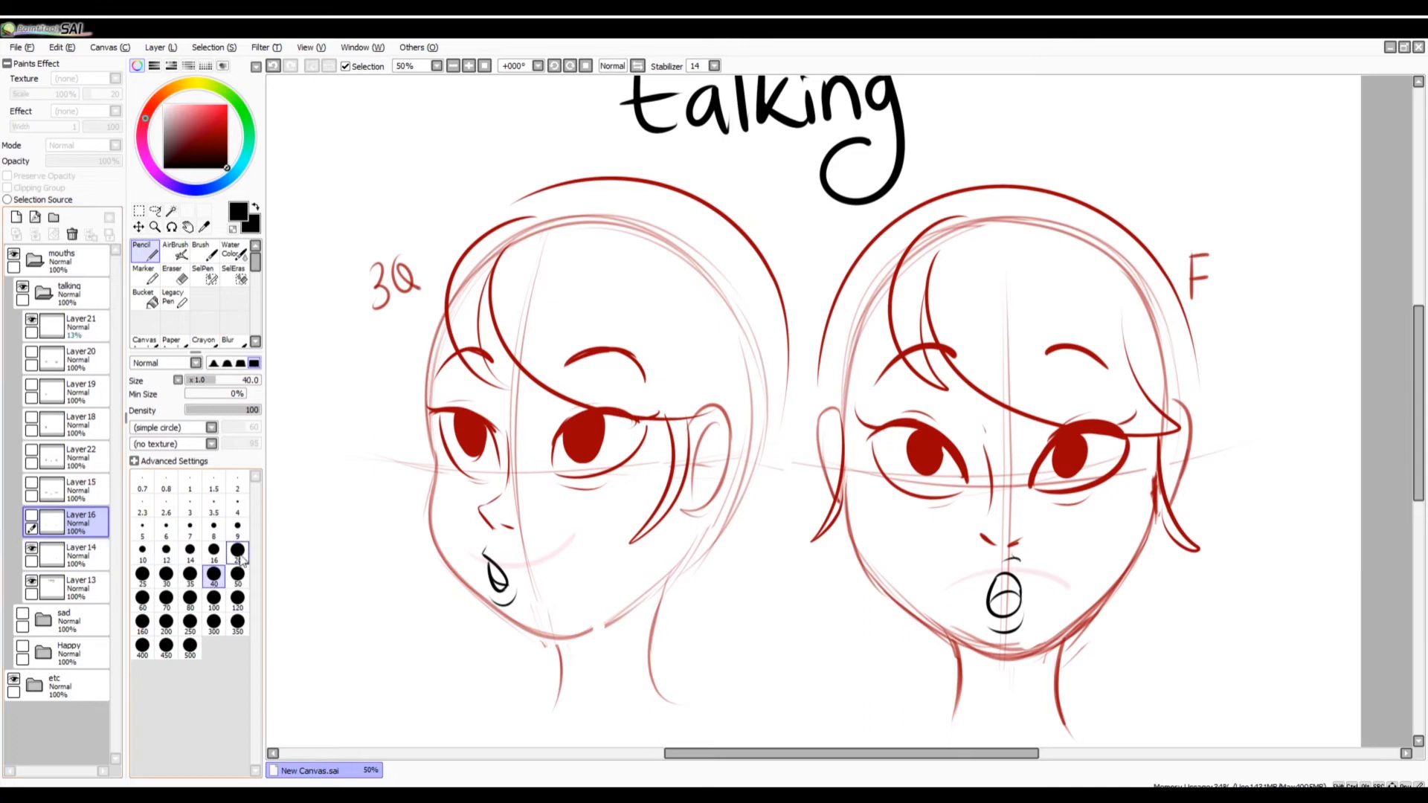
left_click(65, 565)
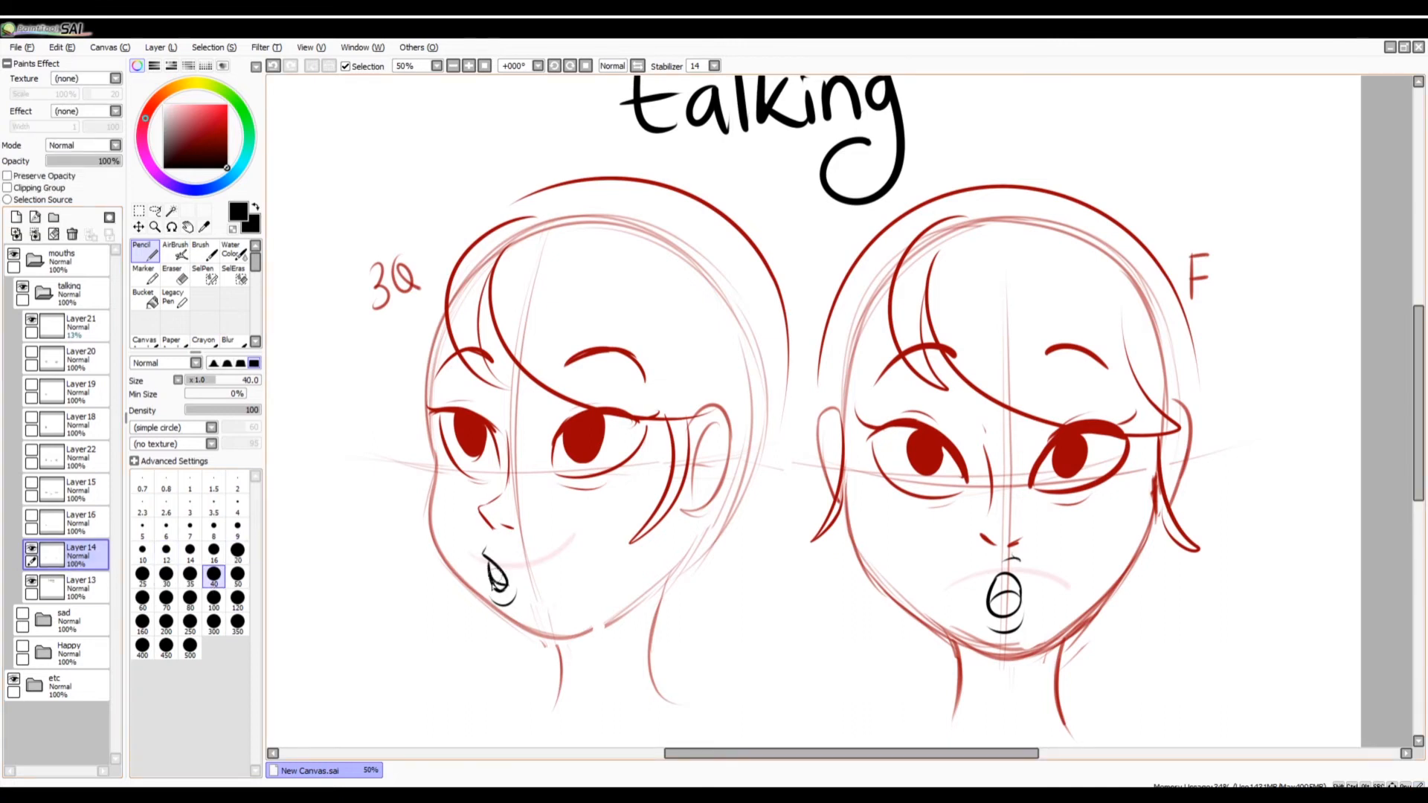
mouse_move(493, 571)
left_mouse_down()
mouse_move(498, 588)
mouse_move(498, 574)
left_mouse_up()
mouse_move(1008, 601)
left_mouse_down()
mouse_move(1000, 588)
mouse_move(1019, 625)
left_mouse_up()
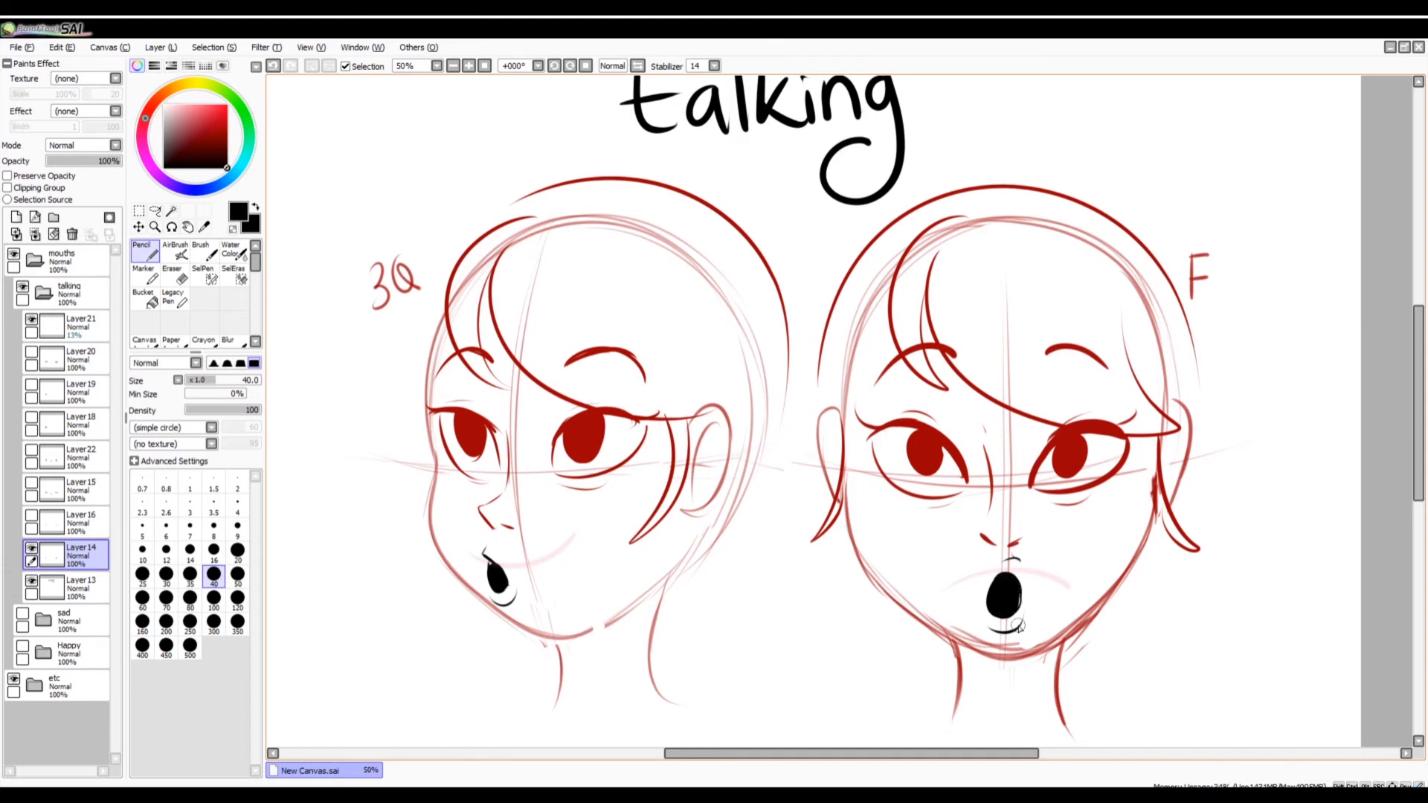
left_click_drag(485, 559, 509, 584)
Toggle Layer22 repeatedly to compare the open "Ah" mouths with the filled round mouths on Layer14.
left_click(32, 451)
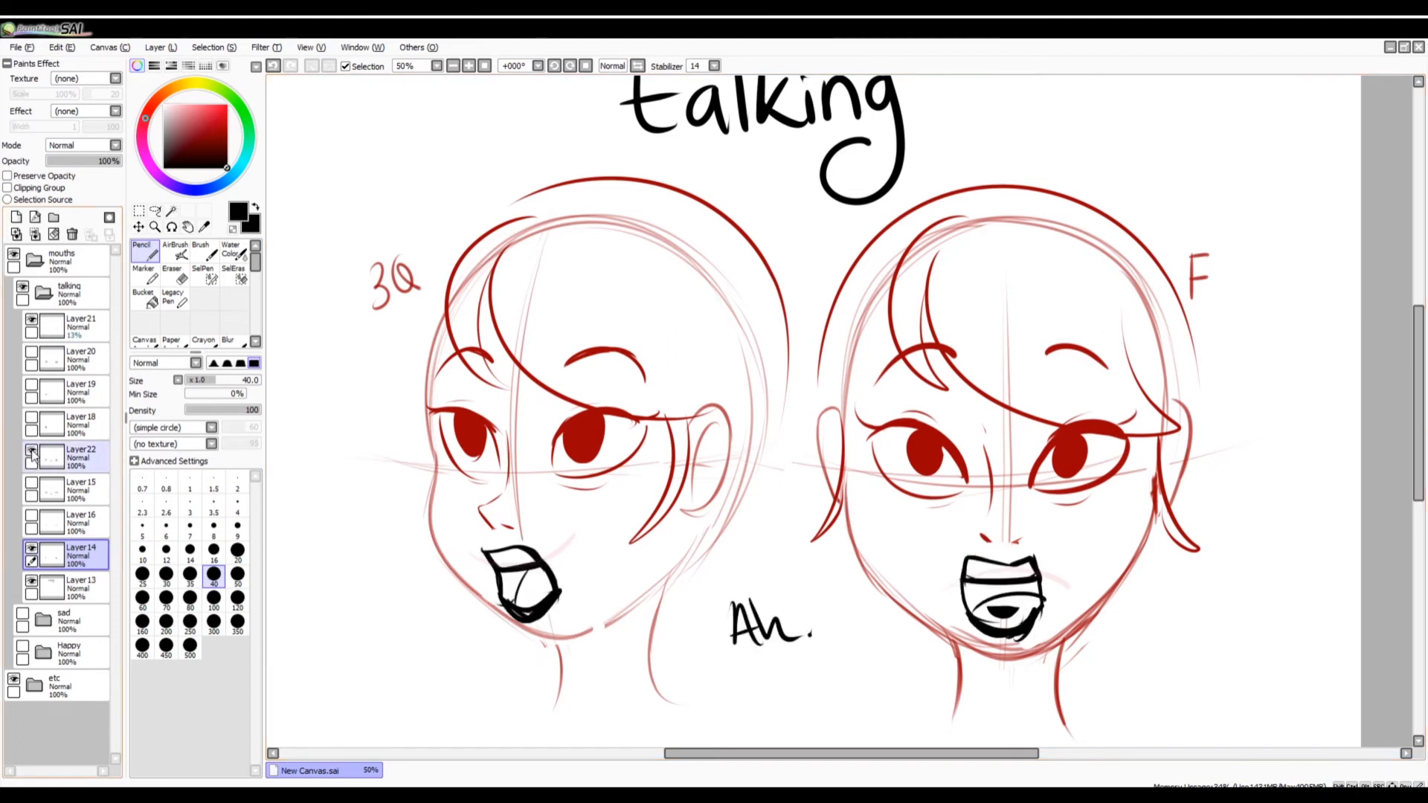
left_click(32, 451)
left_click(32, 452)
left_click(32, 452)
left_click(32, 451)
left_click(32, 451)
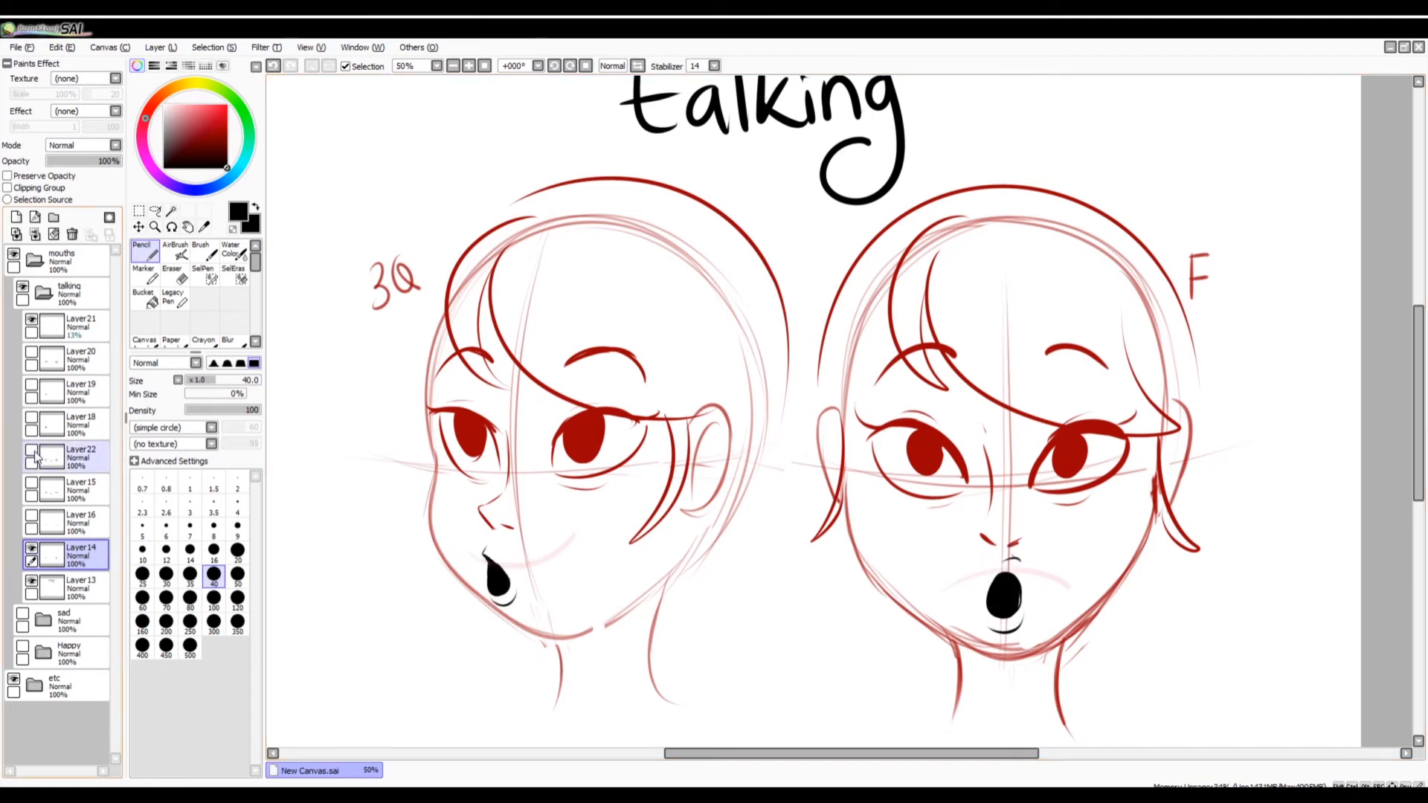
left_click(32, 451)
left_click(33, 452)
left_click(41, 455)
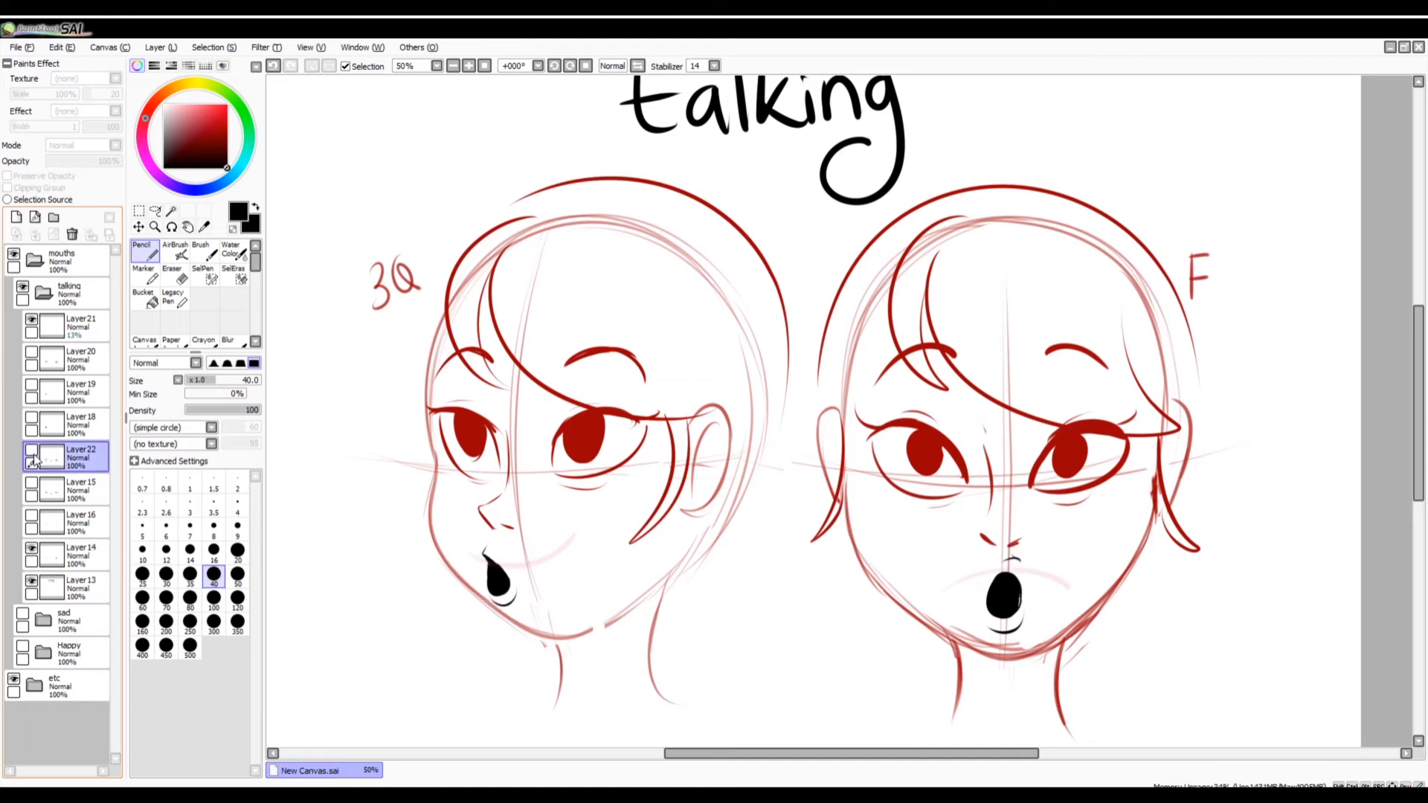
left_click(33, 451)
left_click(32, 452)
Hide the round mouths on Layer14 and show the Happy group in place of the talking group.
left_click(32, 548)
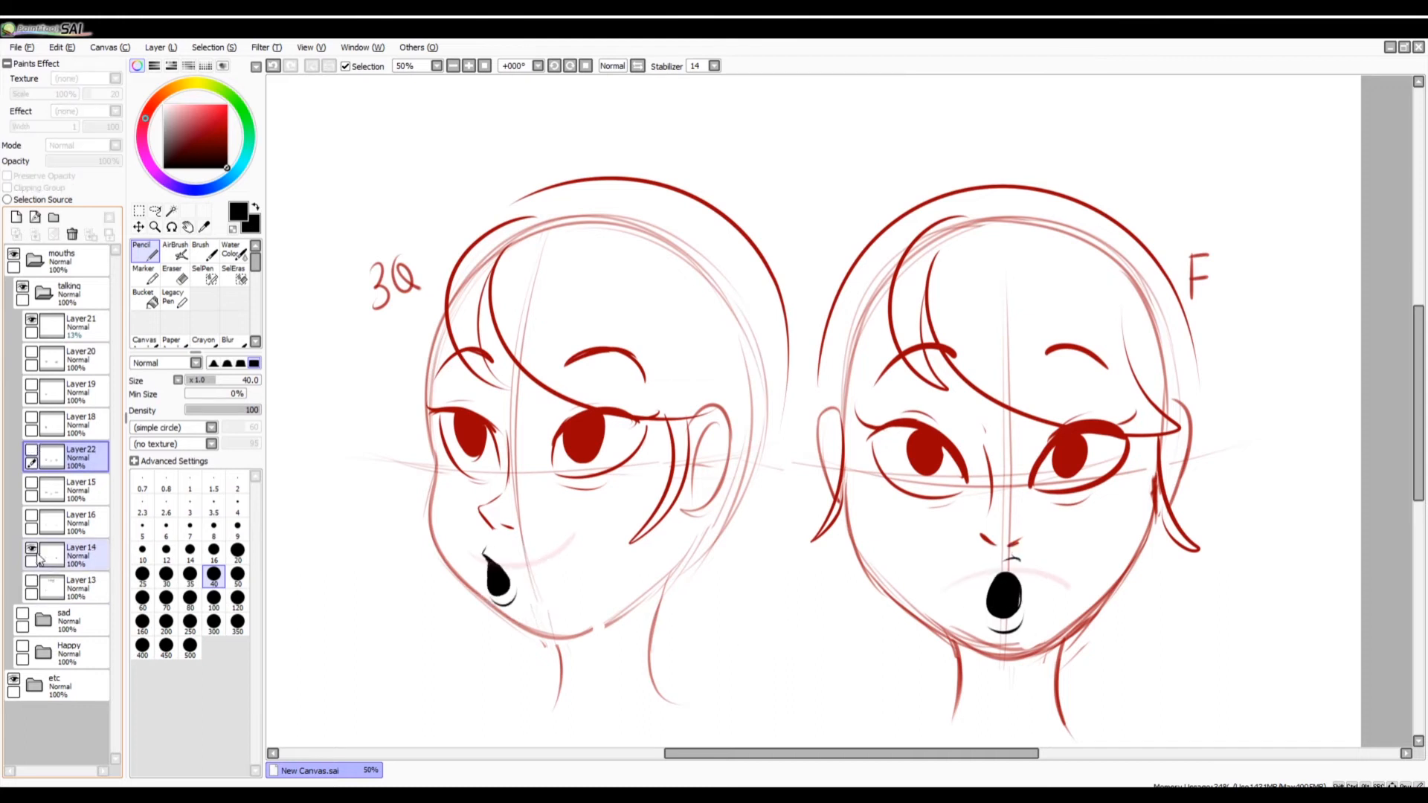
left_click(32, 581)
left_click(32, 581)
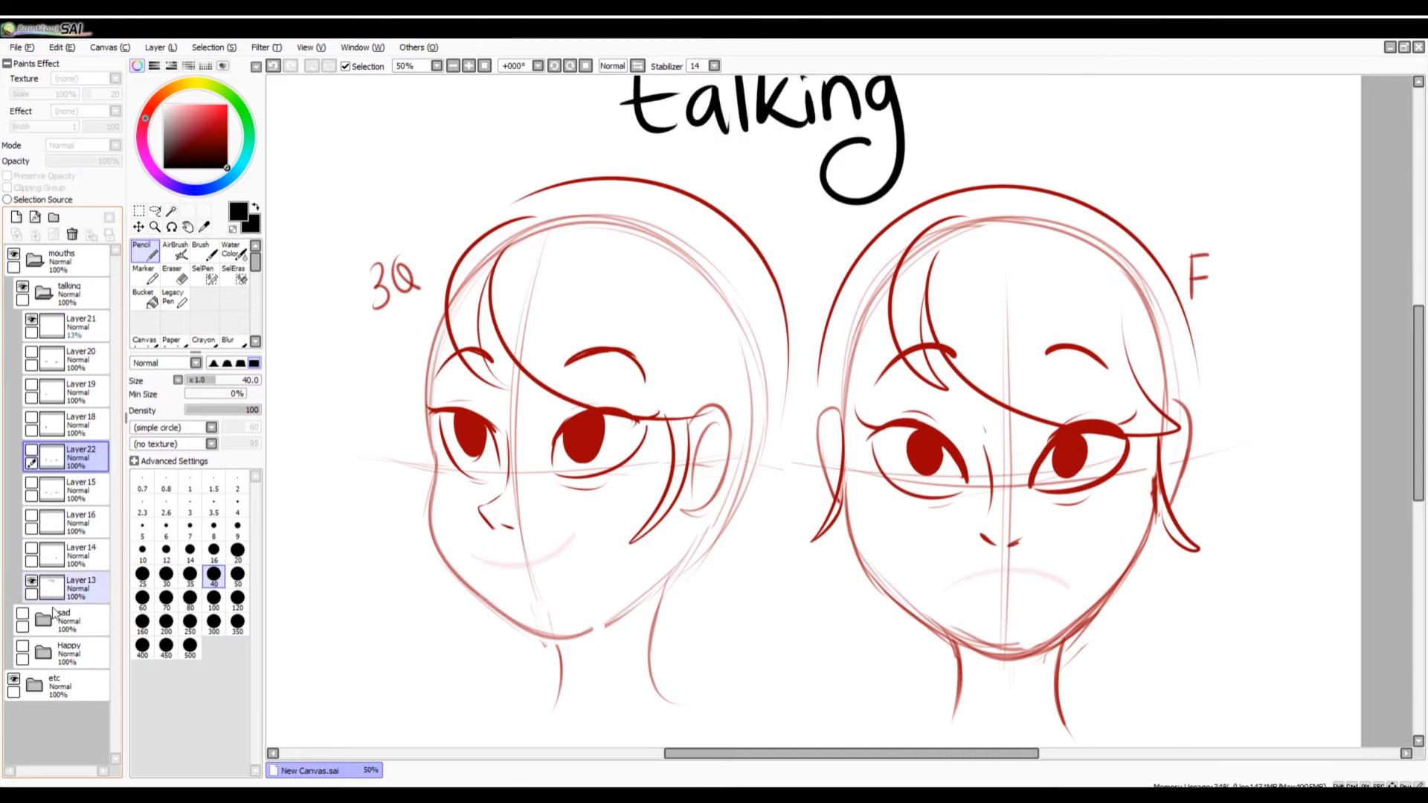
left_click(483, 67)
left_click(470, 66)
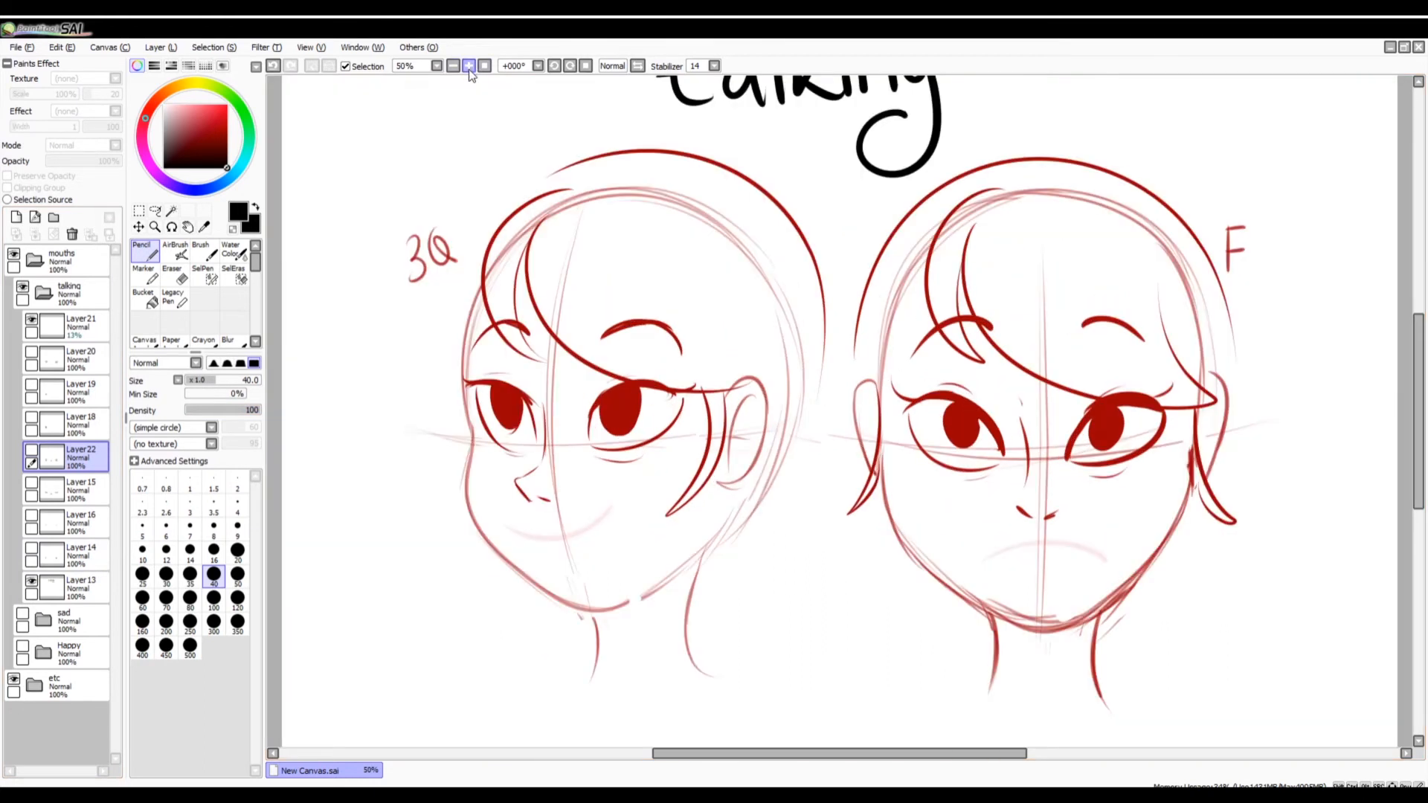
left_click(485, 67)
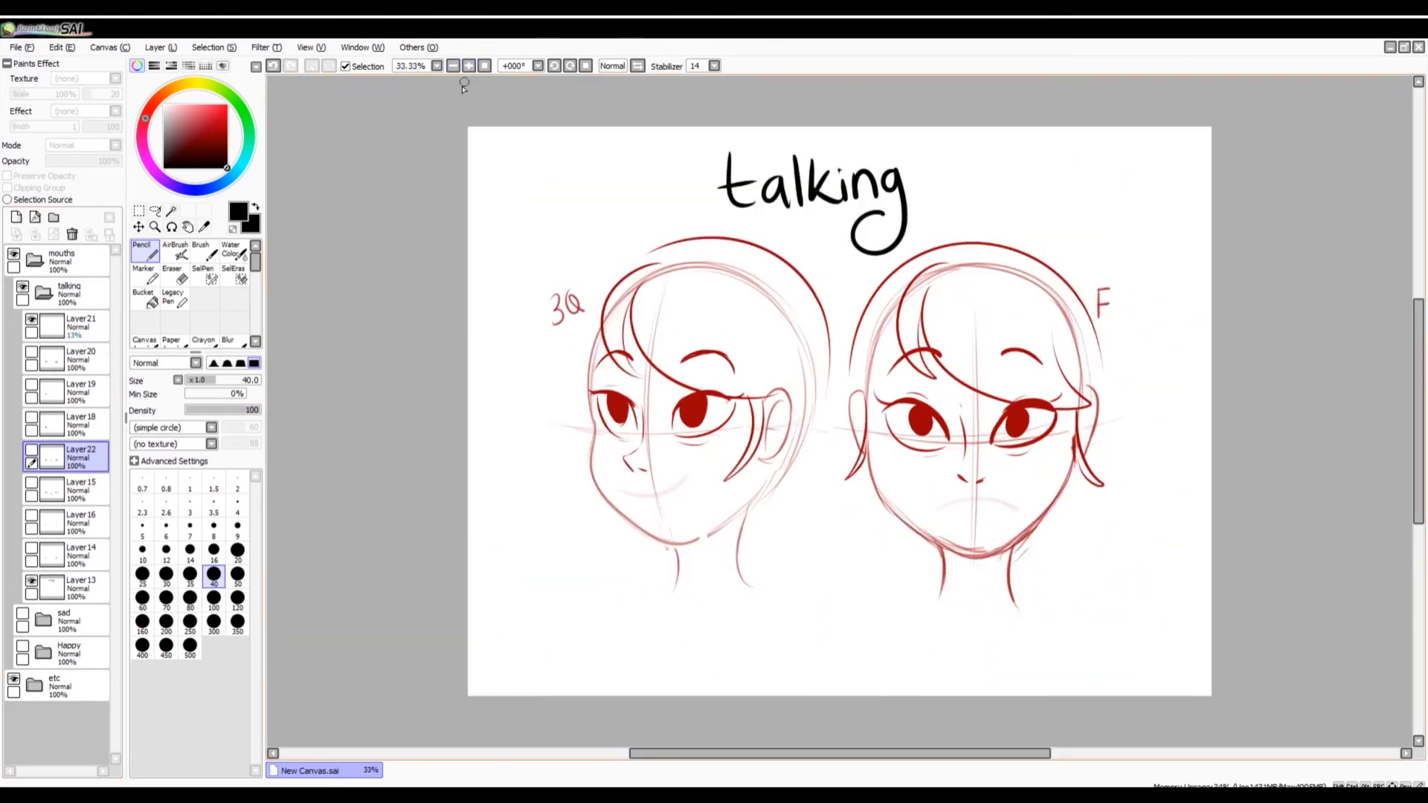
left_click(43, 294)
left_click(23, 287)
left_click(23, 353)
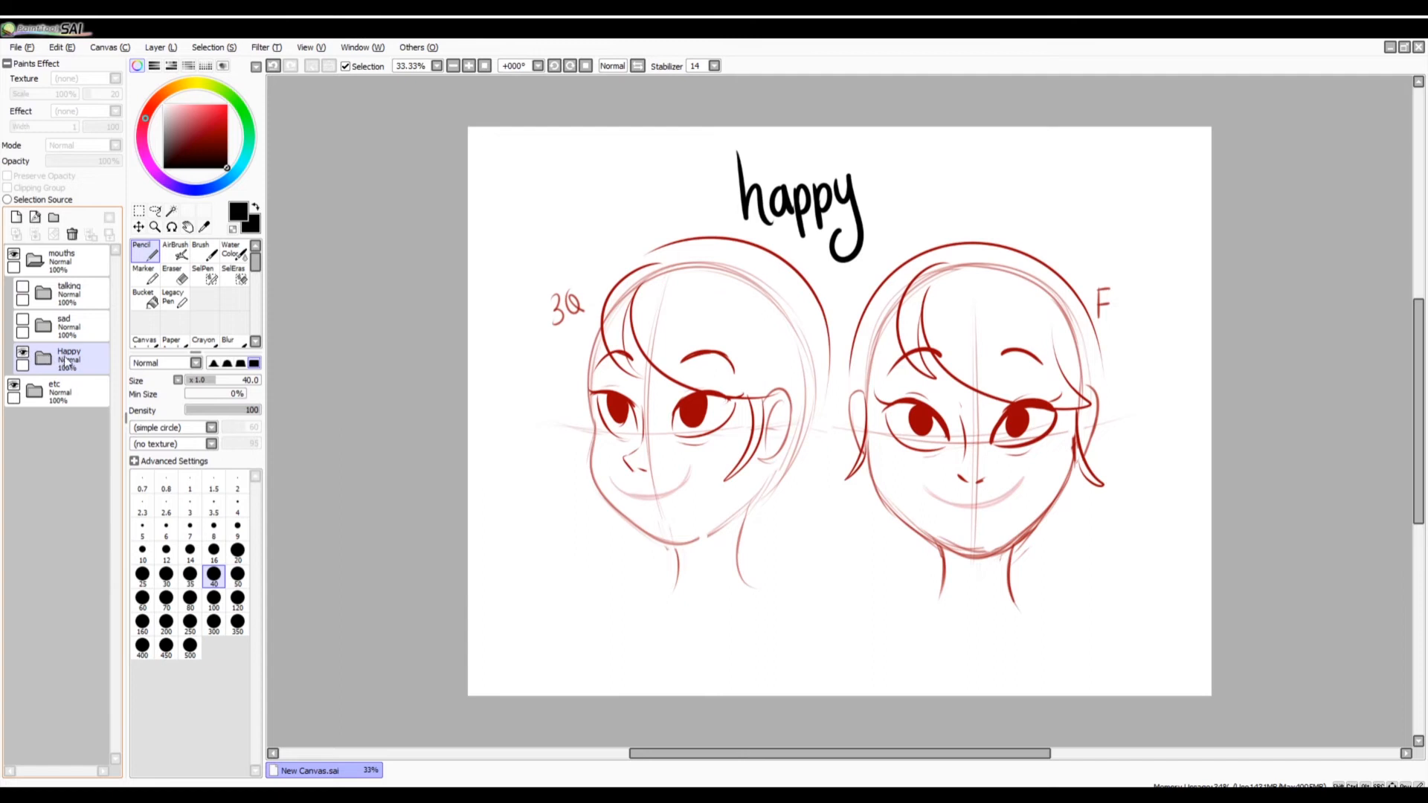
In the Happy group, set Layer9 to 49% opacity, hide it and show the open smiles on Layer5.
left_click(43, 358)
left_click(78, 420)
left_click(83, 402)
mouse_move(97, 161)
left_mouse_down()
mouse_move(120, 161)
mouse_move(87, 173)
left_mouse_up()
left_click(31, 385)
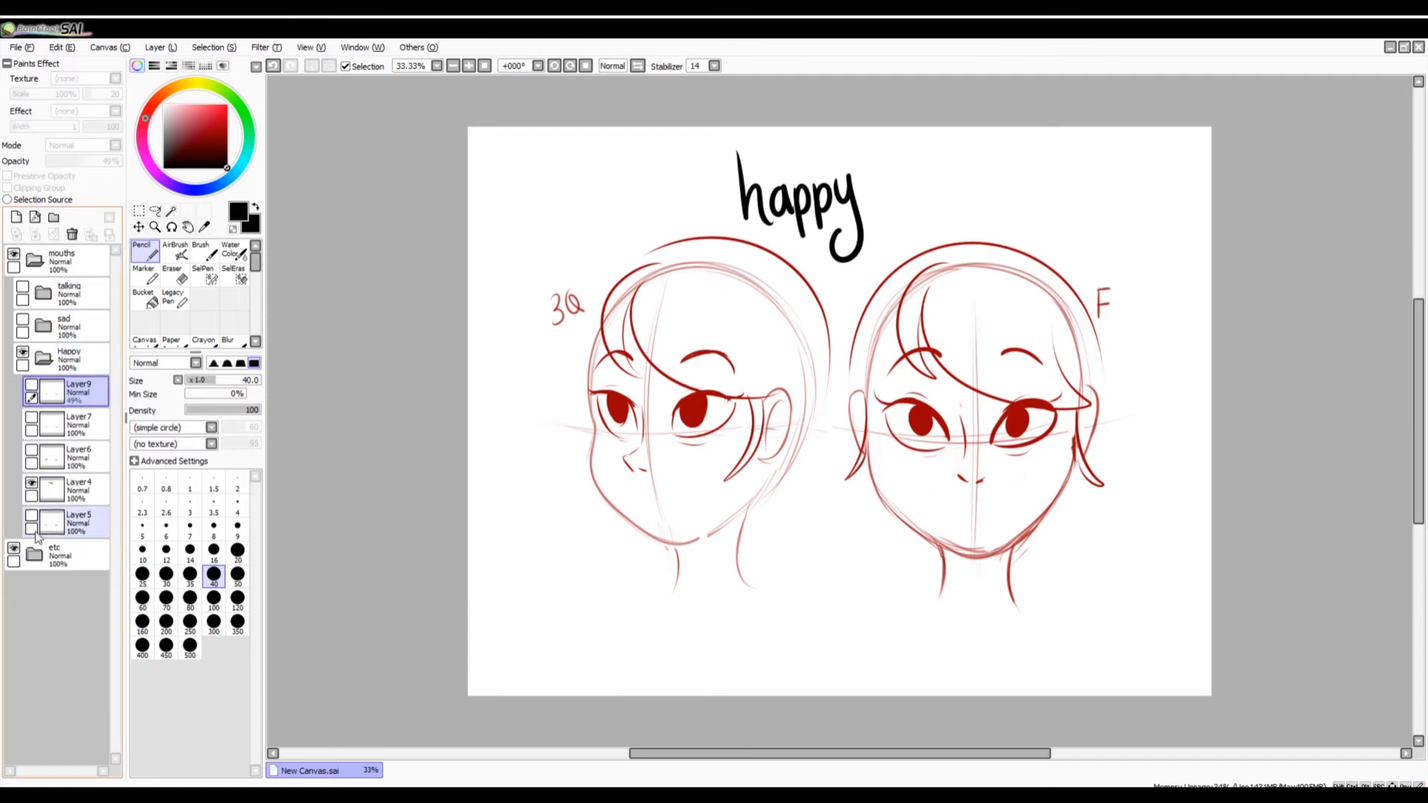
left_click(31, 515)
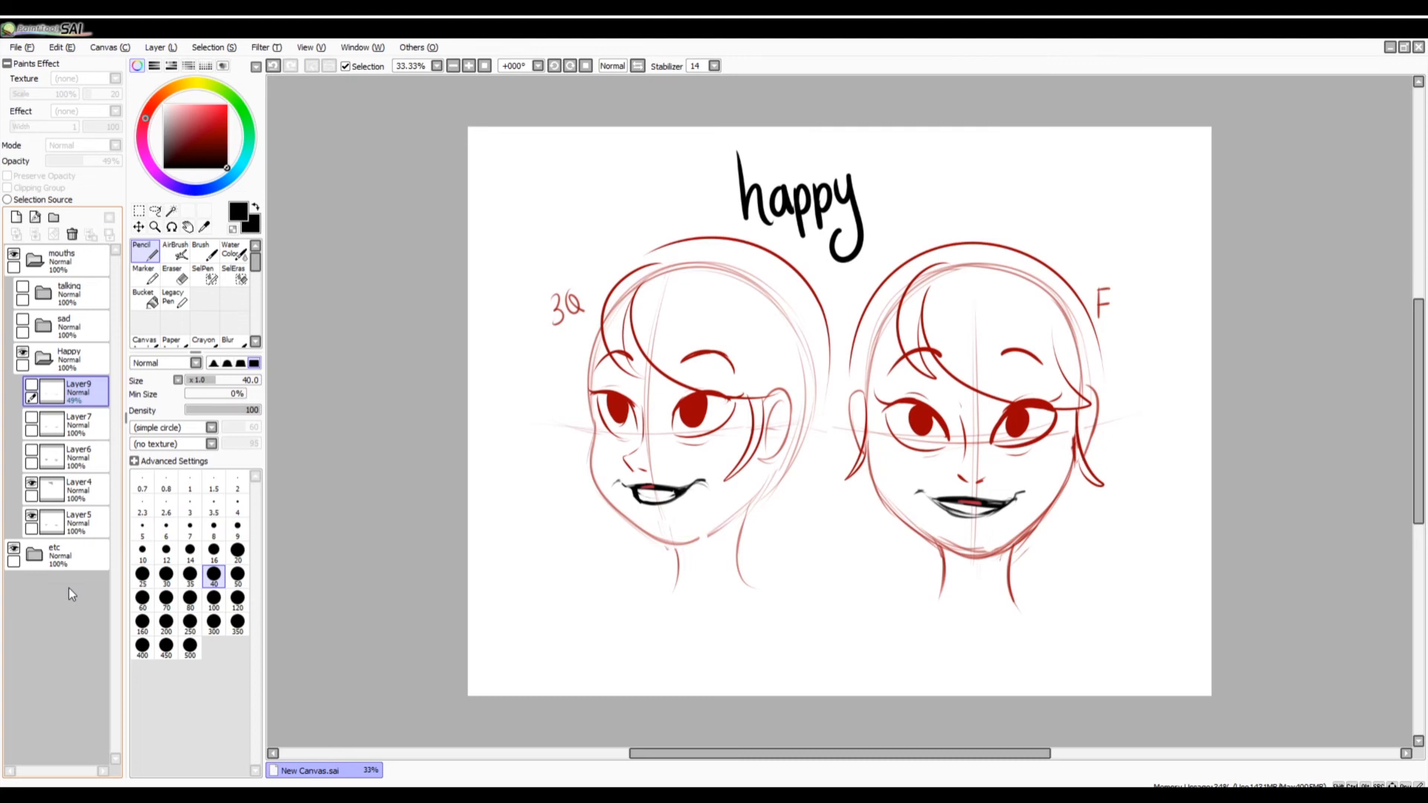
Hide the Happy group and add a new layer above the talking group, picking red as the drawing color.
left_click_drag(983, 752, 1032, 755)
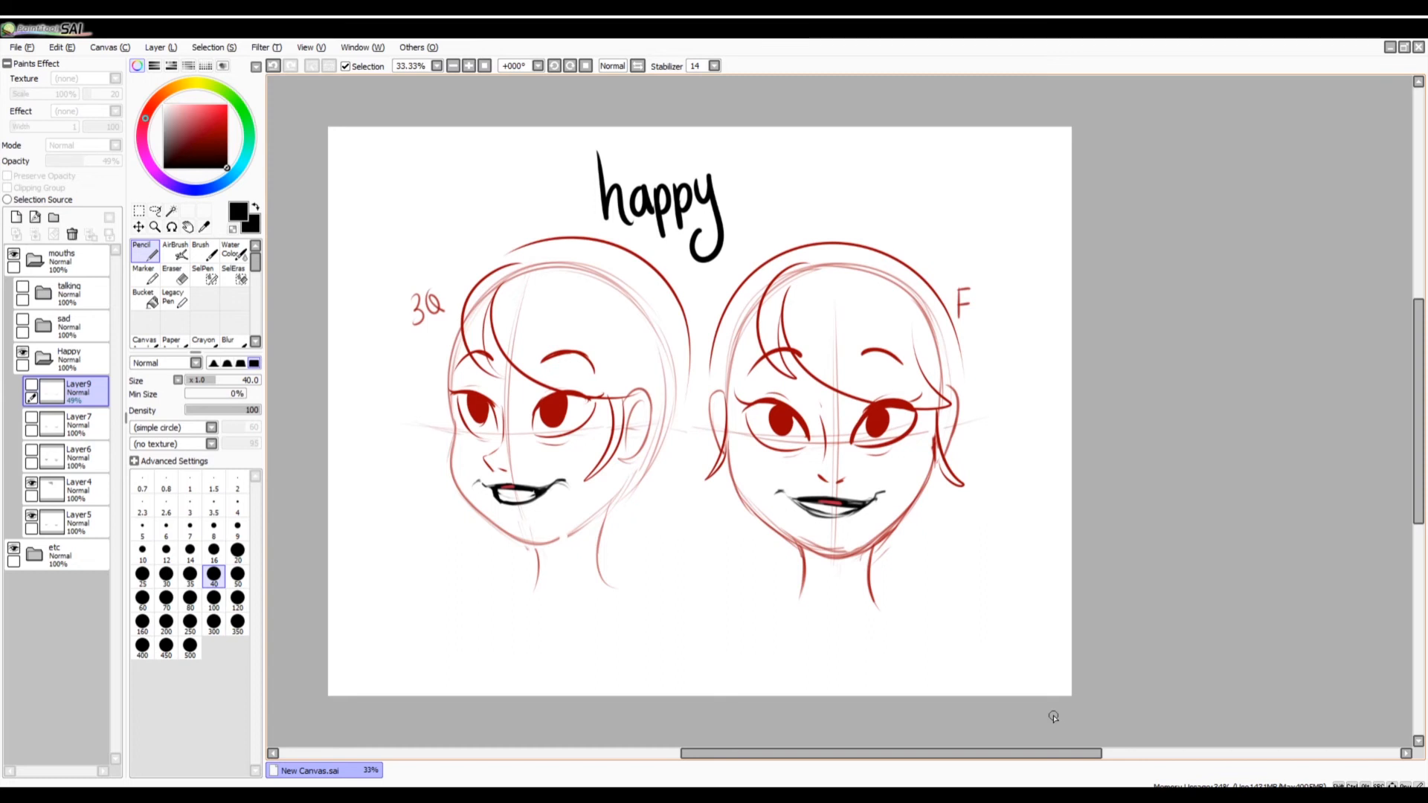
left_click(43, 359)
left_click(23, 353)
left_click(69, 294)
left_click(16, 217)
left_click(219, 128)
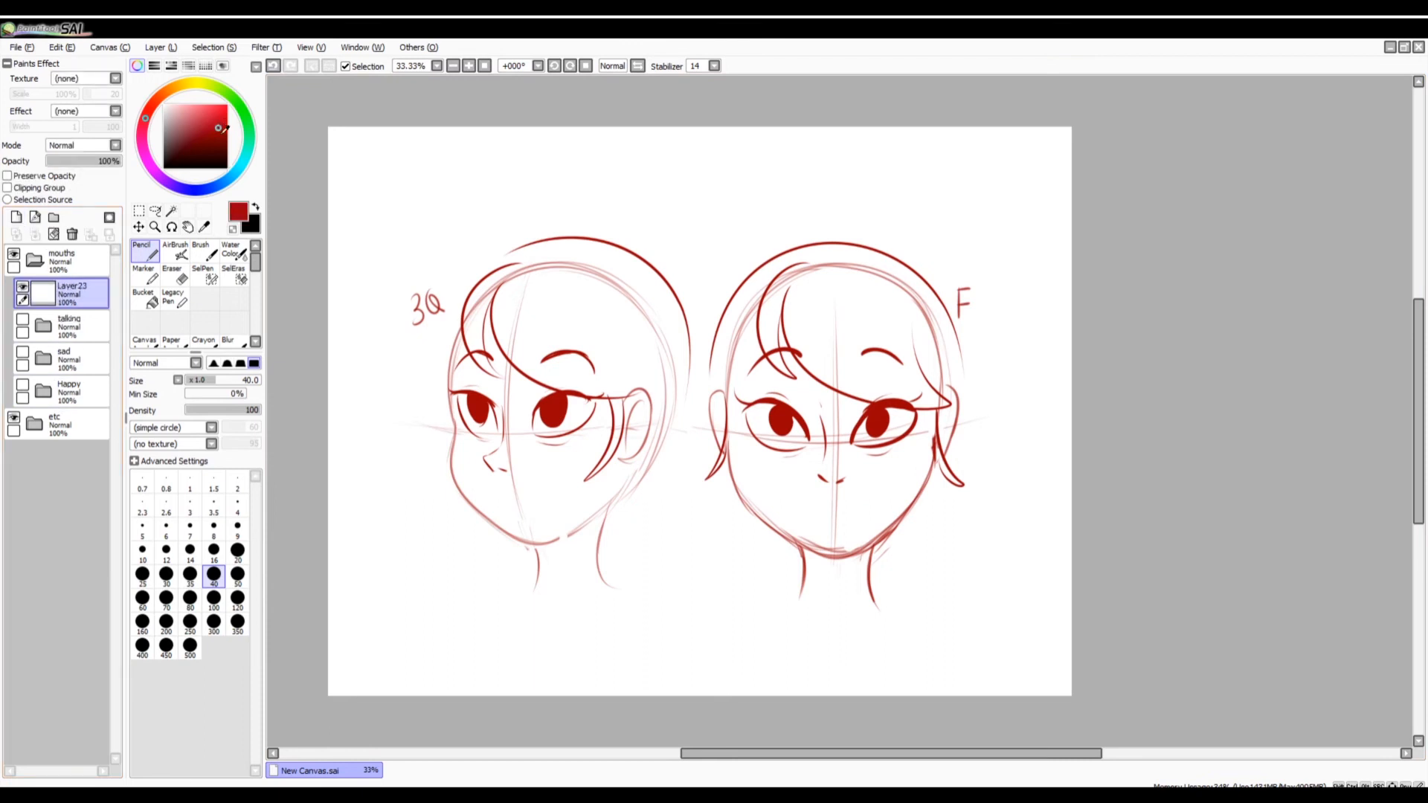
Erase the eyebrows and irises of the three-quarter face on Layer1 in the etc group with a size 120 Eraser.
left_click(34, 423)
left_click(65, 490)
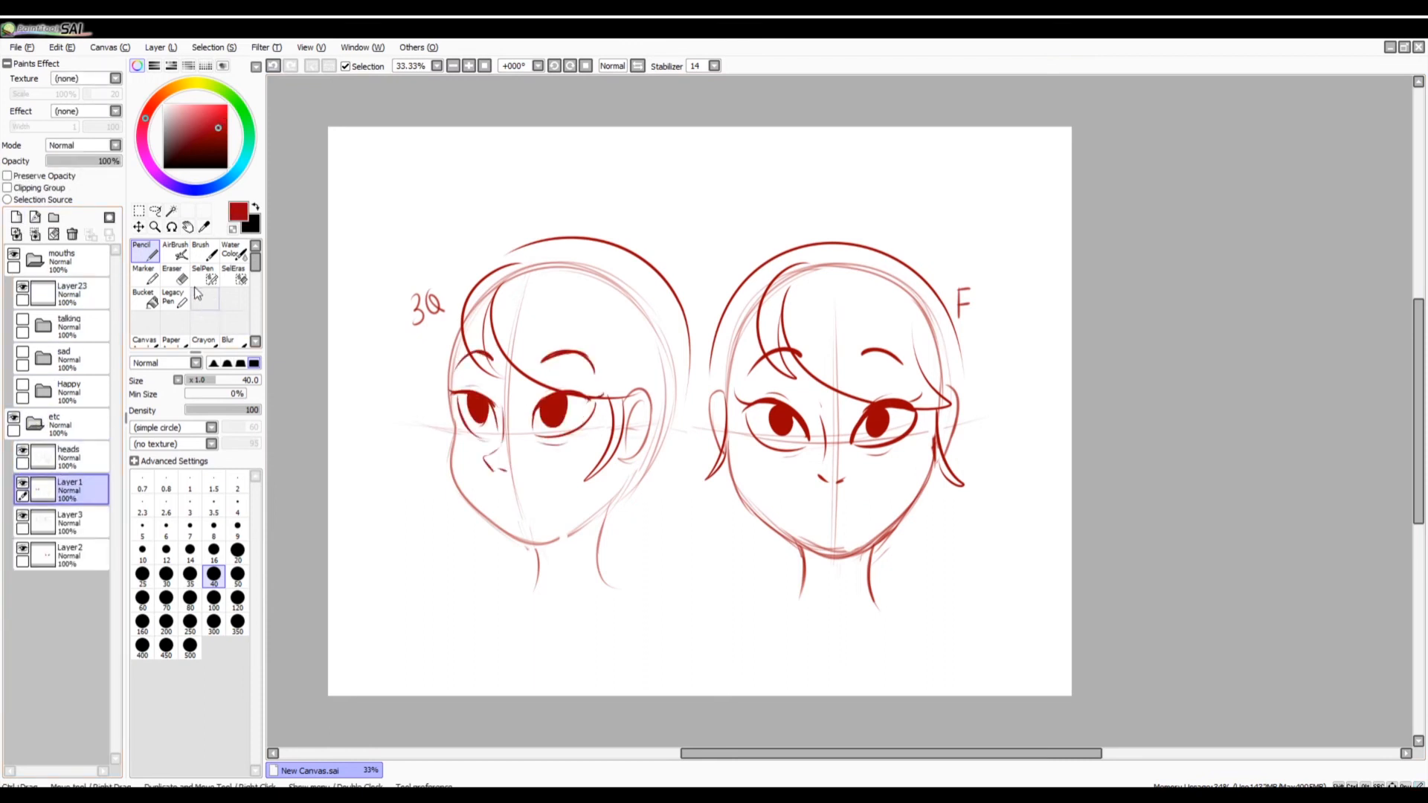
left_click(175, 275)
left_click(237, 600)
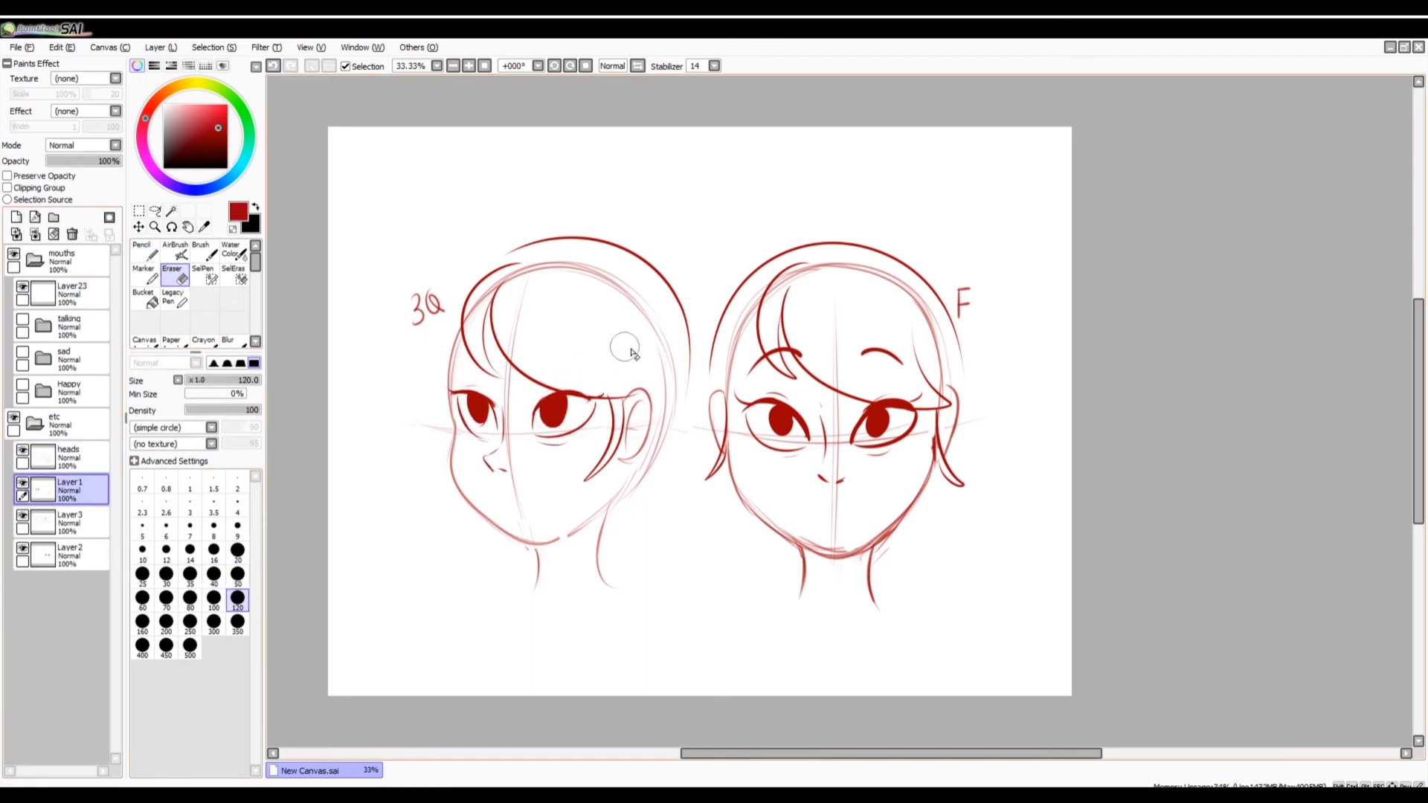
left_click_drag(724, 755, 664, 755)
left_click(469, 66)
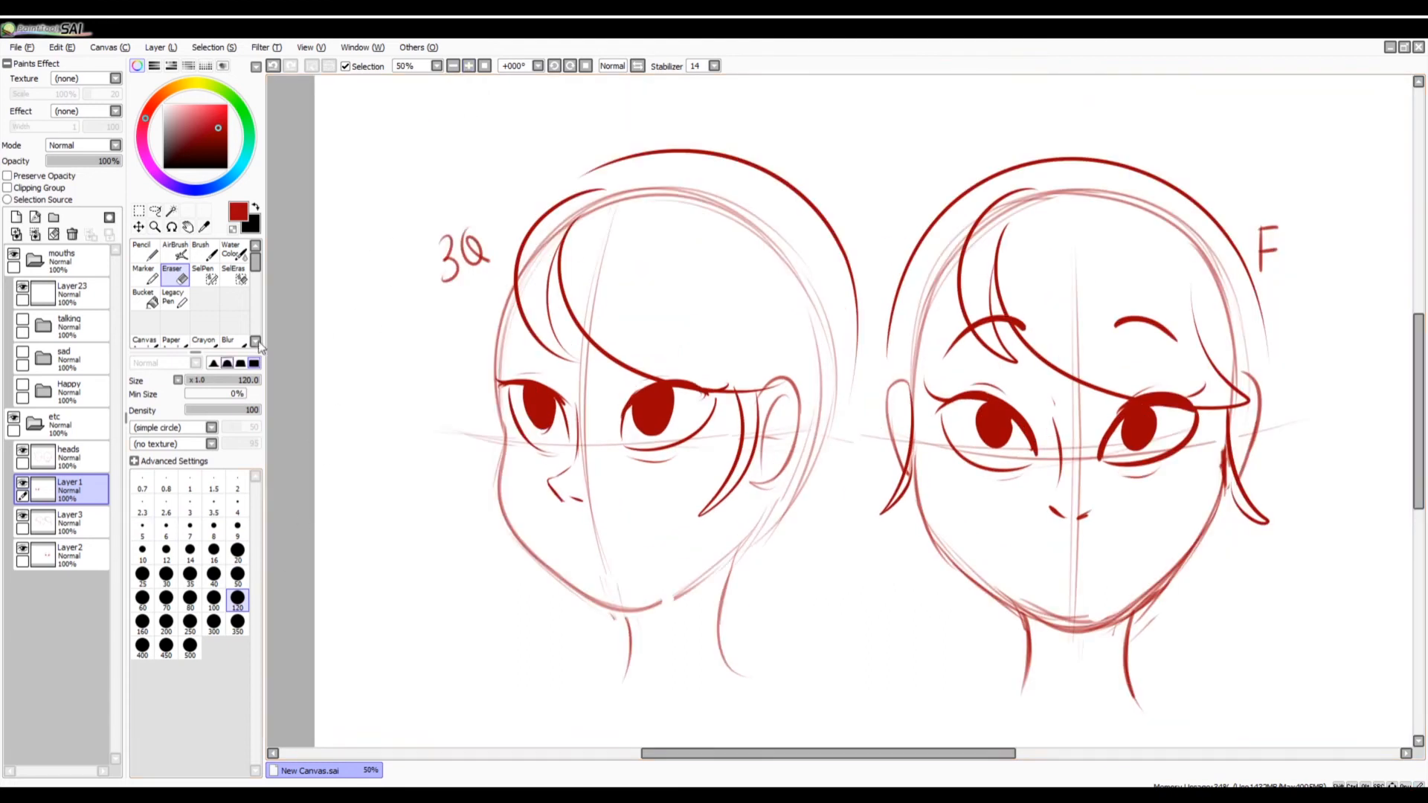
mouse_move(520, 398)
left_mouse_down()
mouse_move(548, 428)
mouse_move(541, 408)
mouse_move(618, 389)
mouse_move(649, 422)
left_mouse_up()
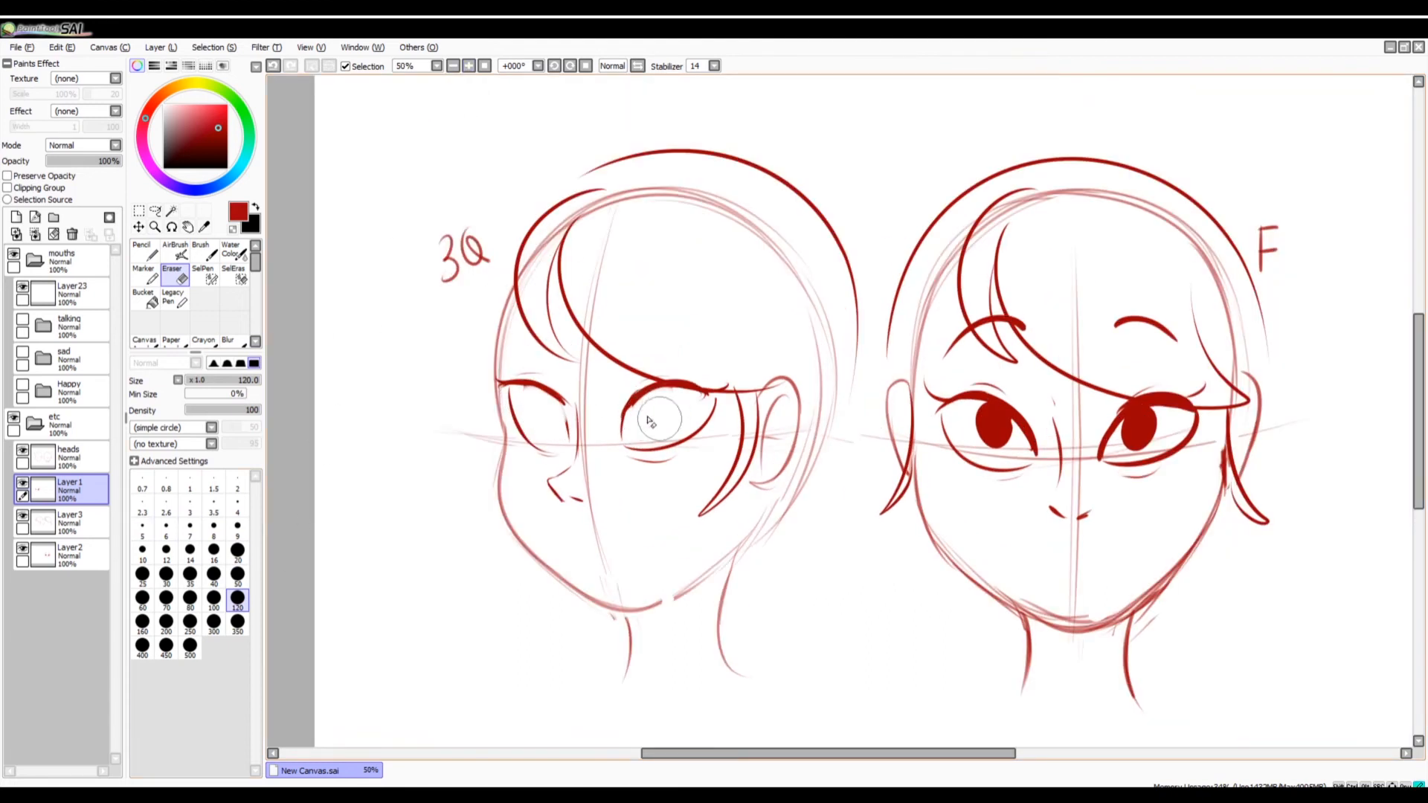
Draw small dark red irises in both eyes of the three-quarter face with a size 35 Pencil.
left_click(145, 251)
left_click(226, 138)
left_click(237, 553)
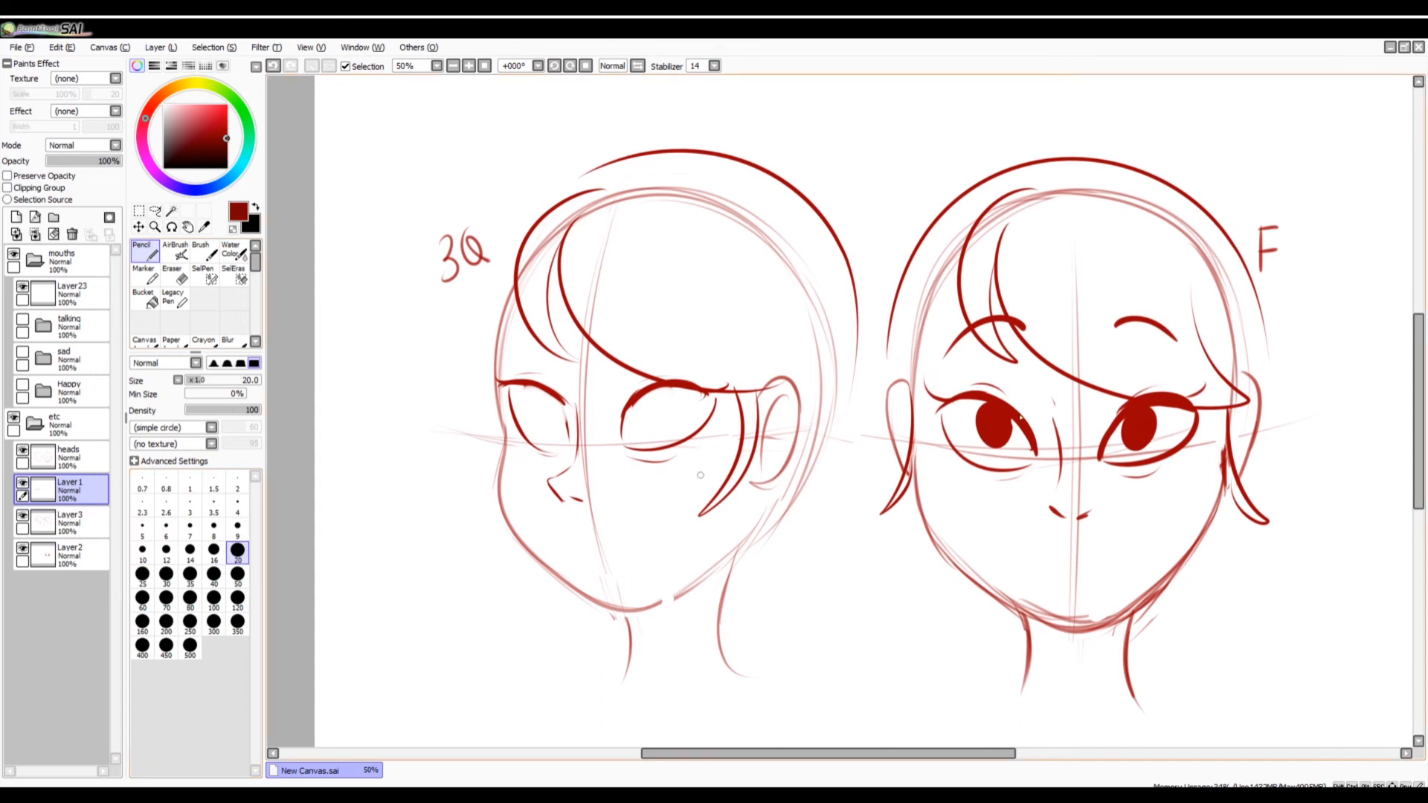
left_click_drag(1419, 425, 1419, 406)
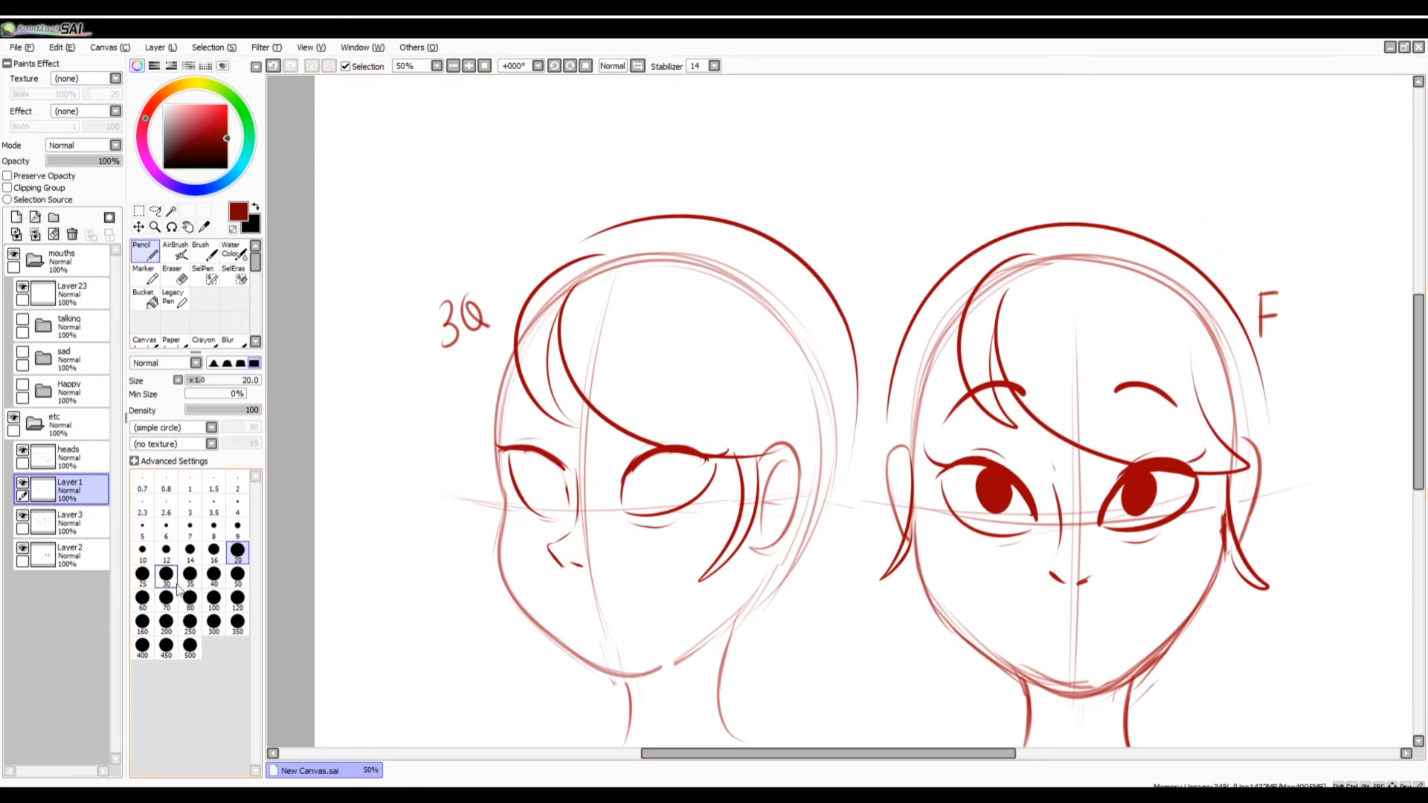
left_click(190, 575)
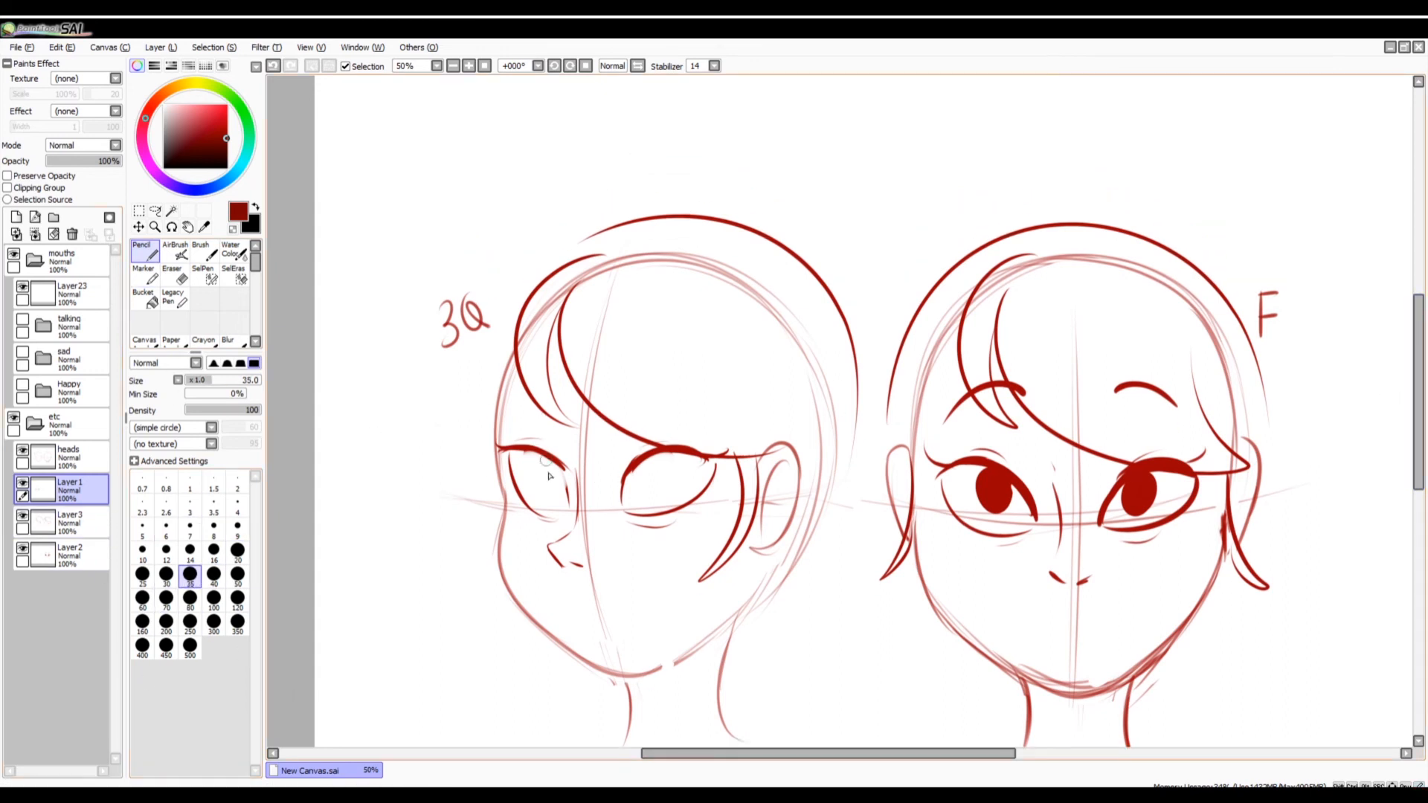
mouse_move(545, 463)
left_mouse_down()
mouse_move(545, 491)
mouse_move(514, 448)
mouse_move(689, 466)
mouse_move(645, 496)
mouse_move(642, 480)
mouse_move(663, 531)
left_mouse_up()
key("ctrl+z")
key("ctrl+z")
key("ctrl+z")
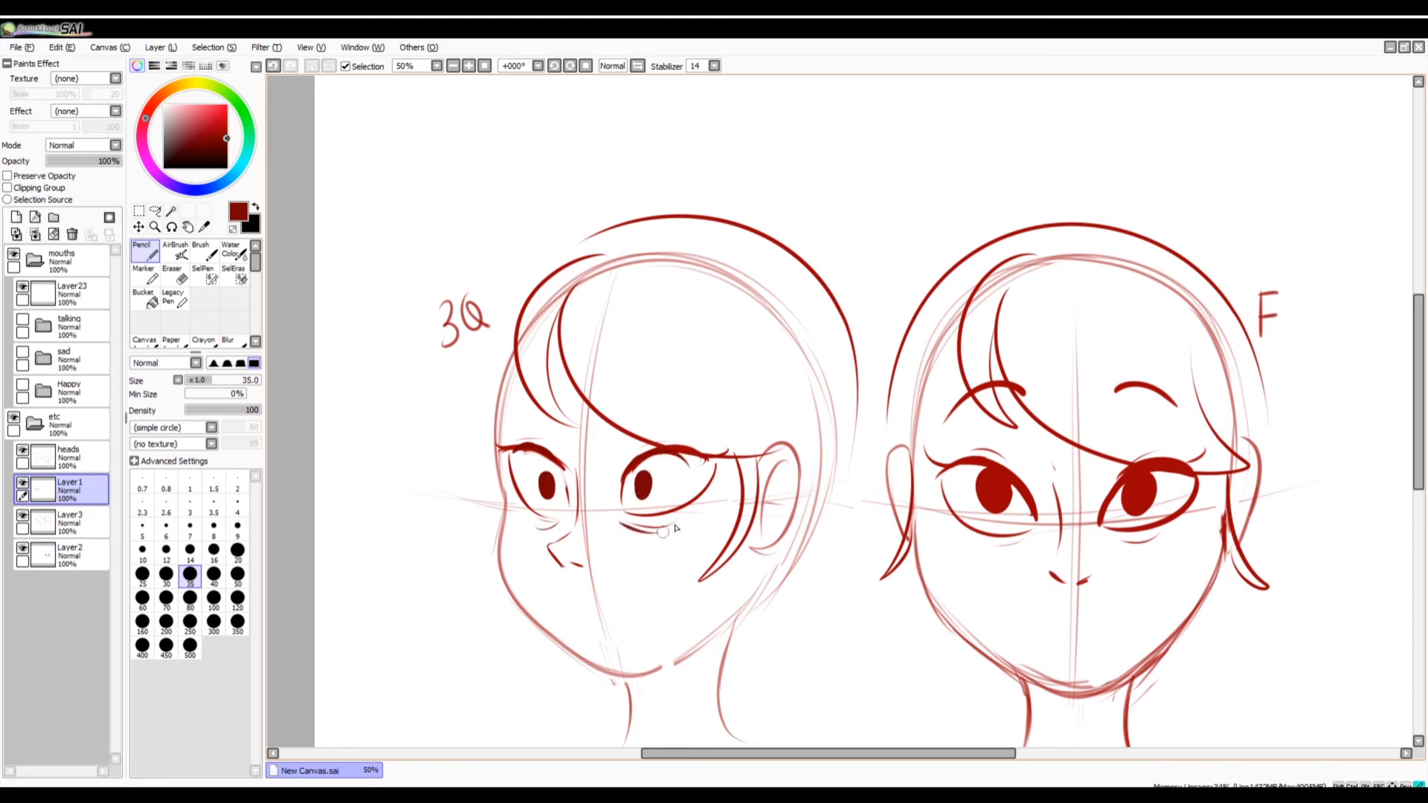
Erase the three-quarter face's upper and lower eyelids and under-eye lines with a size 50 Eraser, keeping the irises.
left_click(238, 551)
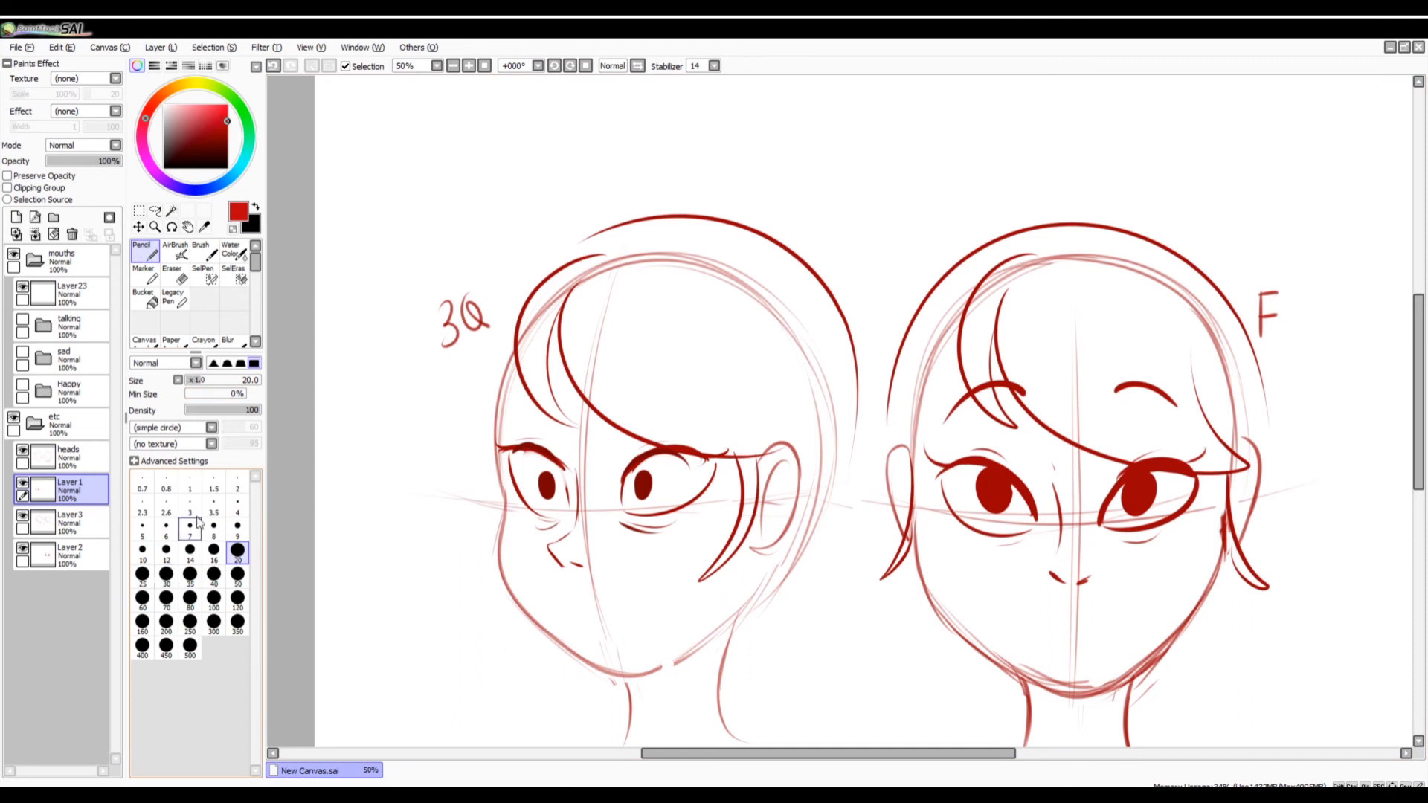
left_click(176, 276)
left_click(237, 574)
mouse_move(628, 519)
left_mouse_down()
mouse_move(693, 513)
mouse_move(675, 530)
left_mouse_up()
mouse_move(636, 480)
left_mouse_down()
mouse_move(691, 472)
mouse_move(671, 466)
left_mouse_up()
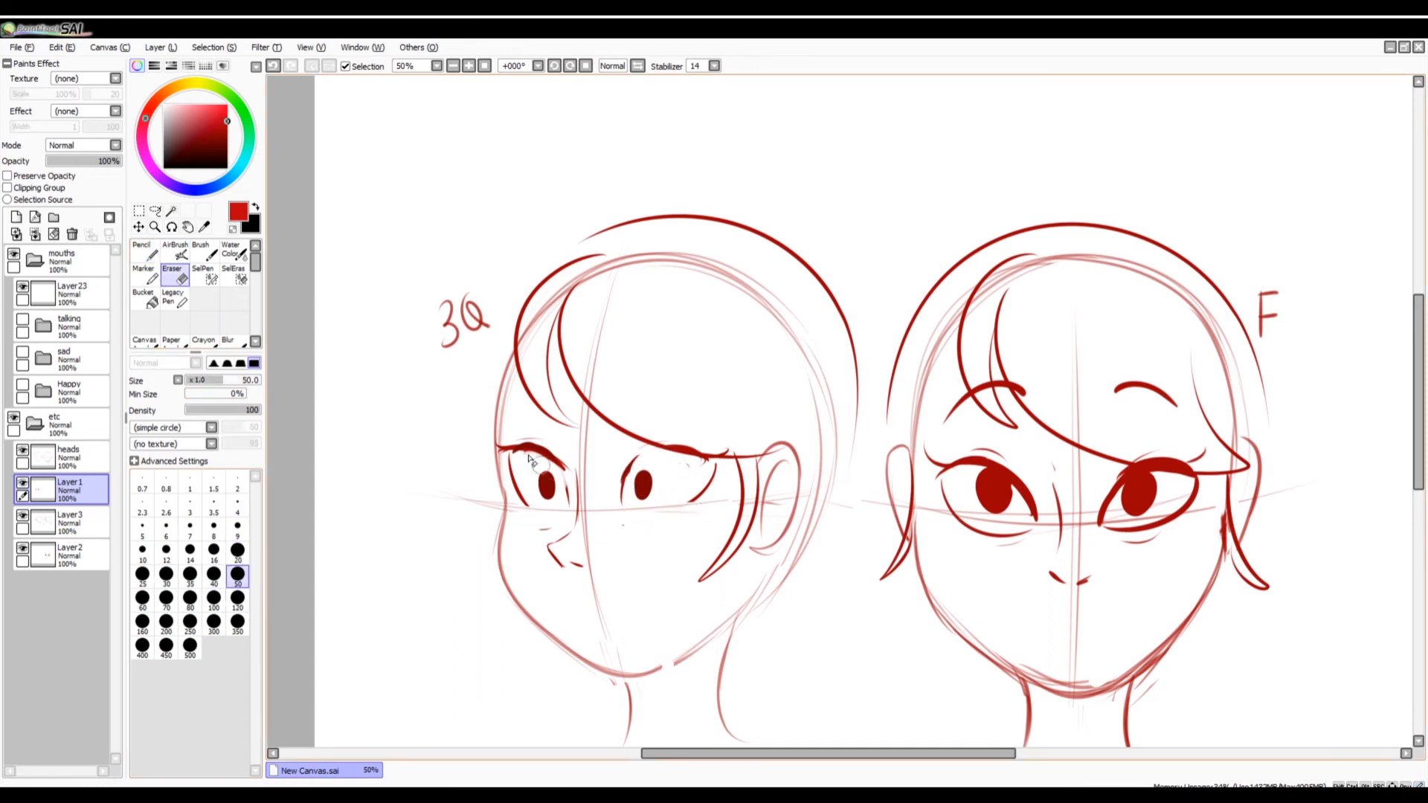
mouse_move(529, 455)
left_mouse_down()
mouse_move(565, 474)
mouse_move(554, 456)
mouse_move(690, 451)
left_mouse_up()
Redraw the three-quarter face's eyelids and under-eye lines in brighter red with a size 20 Pencil, giving a wide-open stare.
left_click(147, 253)
mouse_move(523, 509)
left_mouse_down()
mouse_move(693, 511)
mouse_move(716, 465)
left_mouse_up()
key("ctrl+z")
left_click_drag(626, 525, 671, 531)
key("ctrl+z")
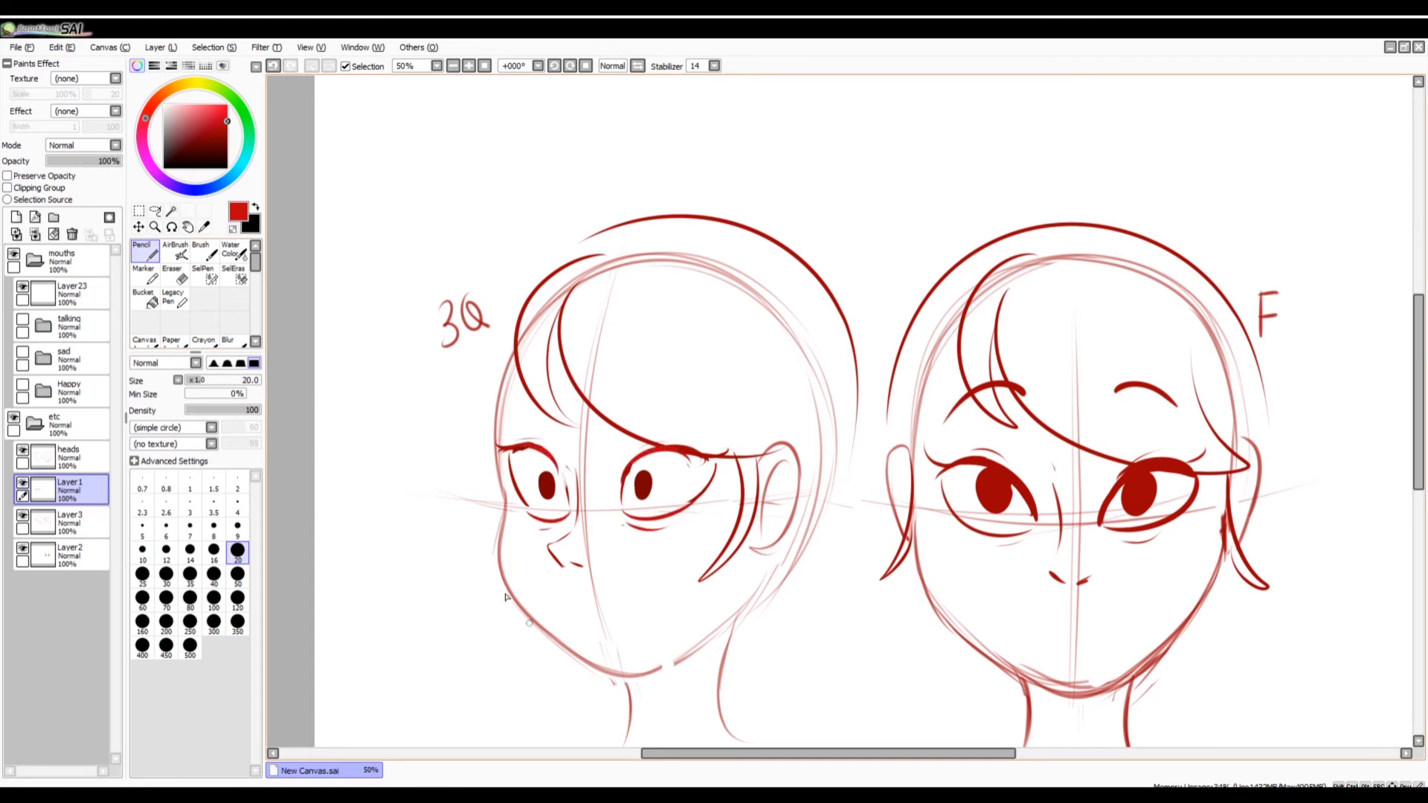
Draw angry eyebrows on the three-quarter face, slanting down toward the nose with short crease strokes at their inner ends.
left_click_drag(488, 410, 552, 431)
left_click_drag(550, 419, 556, 429)
left_click_drag(719, 408, 621, 435)
left_click_drag(623, 426, 616, 446)
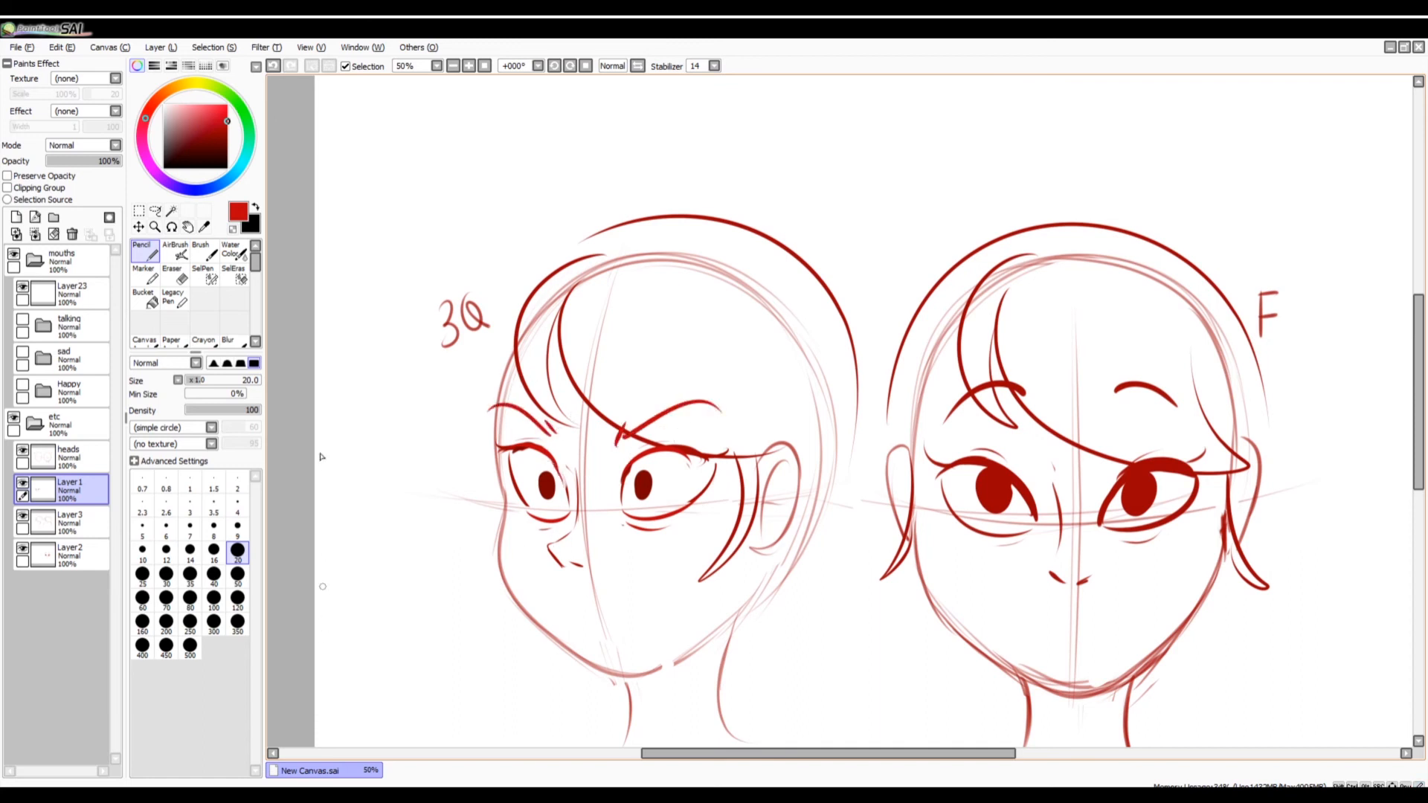
Outline a large, wide-open mouth on the three-quarter face in dark red, reaching down to the chin.
left_click(221, 138)
mouse_move(536, 585)
left_mouse_down()
mouse_move(652, 569)
mouse_move(543, 589)
mouse_move(598, 664)
left_mouse_up()
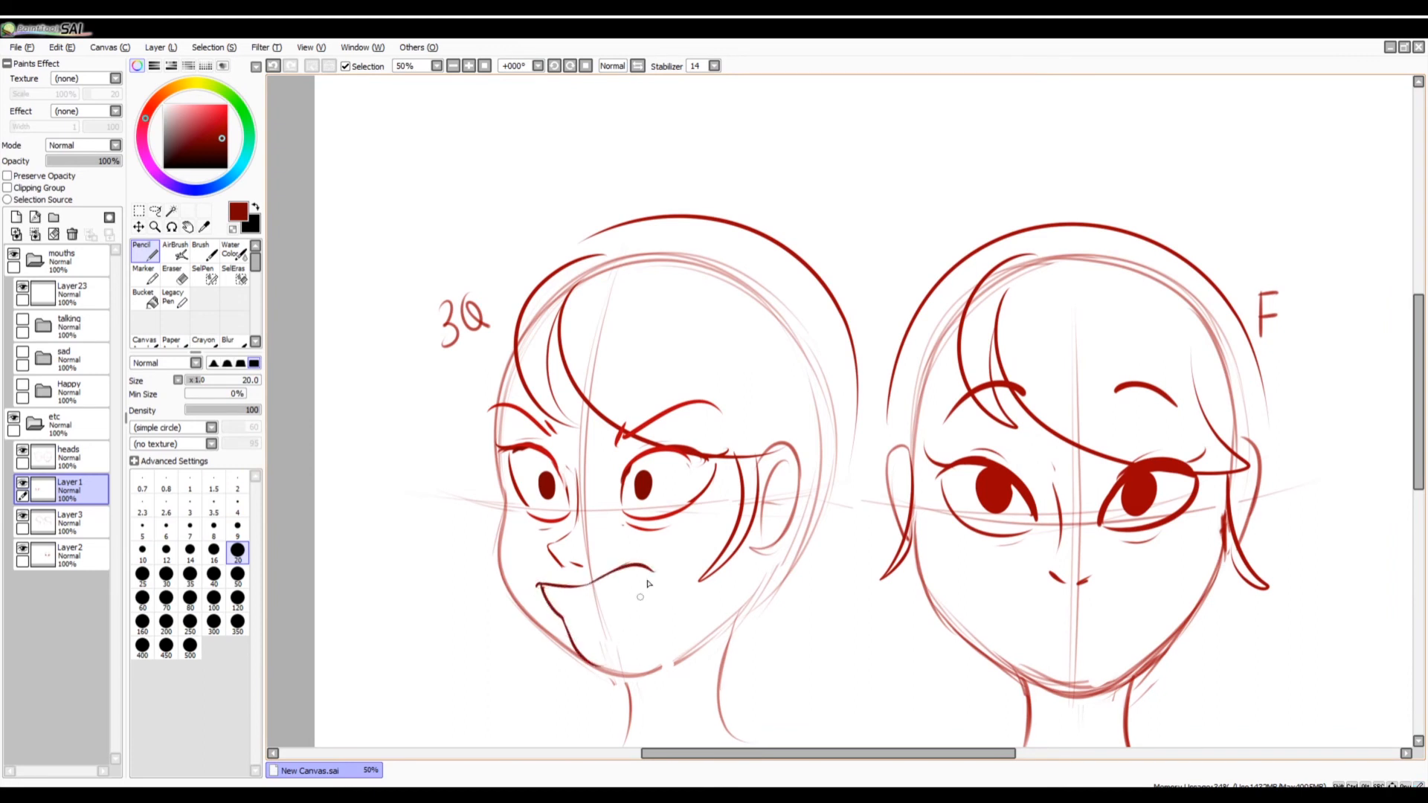
mouse_move(641, 567)
left_mouse_down()
mouse_move(636, 653)
mouse_move(573, 650)
mouse_move(587, 664)
mouse_move(637, 632)
mouse_move(569, 628)
mouse_move(576, 649)
mouse_move(645, 613)
mouse_move(647, 586)
mouse_move(587, 662)
mouse_move(638, 638)
mouse_move(643, 572)
left_mouse_up()
key("ctrl+z")
mouse_move(571, 638)
left_mouse_down()
mouse_move(619, 655)
mouse_move(648, 573)
mouse_move(614, 669)
mouse_move(657, 571)
left_mouse_up()
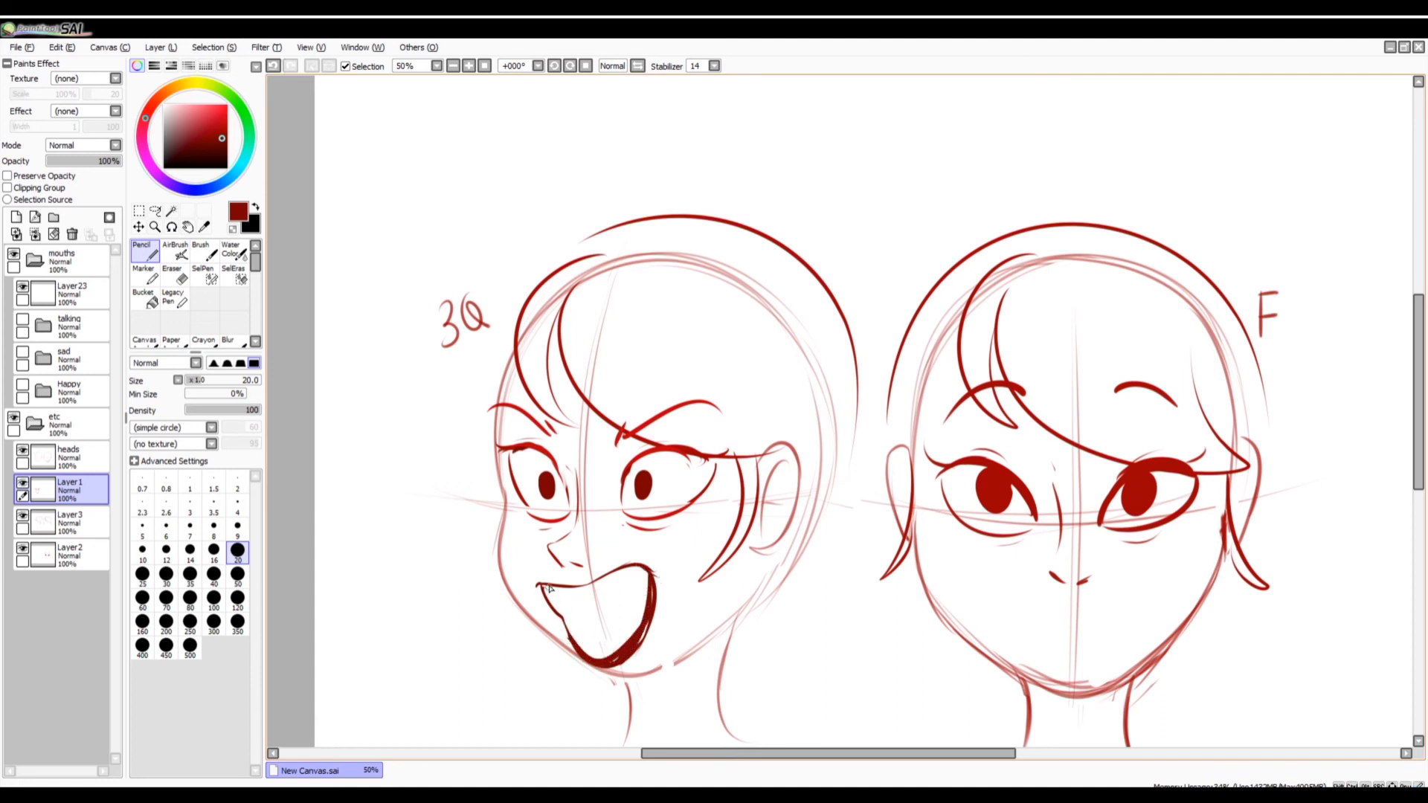
Add the upper teeth line and tongue inside the open mouth and redraw its front edge with a size 14 Pencil.
mouse_move(548, 587)
left_mouse_down()
mouse_move(615, 599)
mouse_move(645, 573)
mouse_move(569, 603)
mouse_move(647, 577)
left_mouse_up()
key("ctrl+z")
key("ctrl+z")
mouse_move(555, 589)
left_mouse_down()
mouse_move(635, 585)
mouse_move(598, 640)
left_mouse_up()
left_click_drag(597, 636, 614, 648)
key("ctrl+z")
key("ctrl+z")
mouse_move(647, 601)
left_mouse_down()
mouse_move(596, 637)
mouse_move(613, 647)
mouse_move(648, 601)
mouse_move(643, 624)
left_mouse_up()
key("ctrl+z")
left_click_drag(541, 585, 574, 655)
key("e")
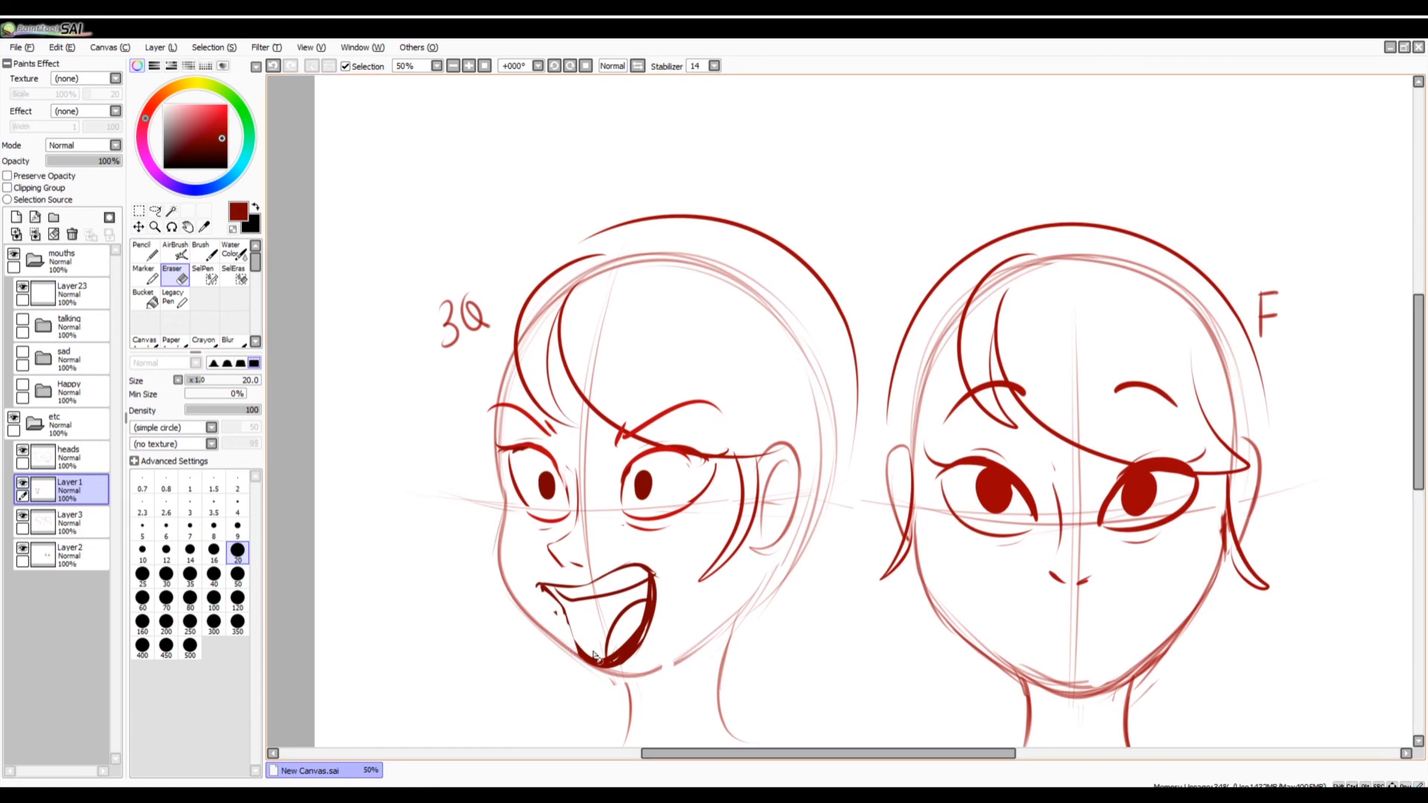
key("n")
left_click(190, 550)
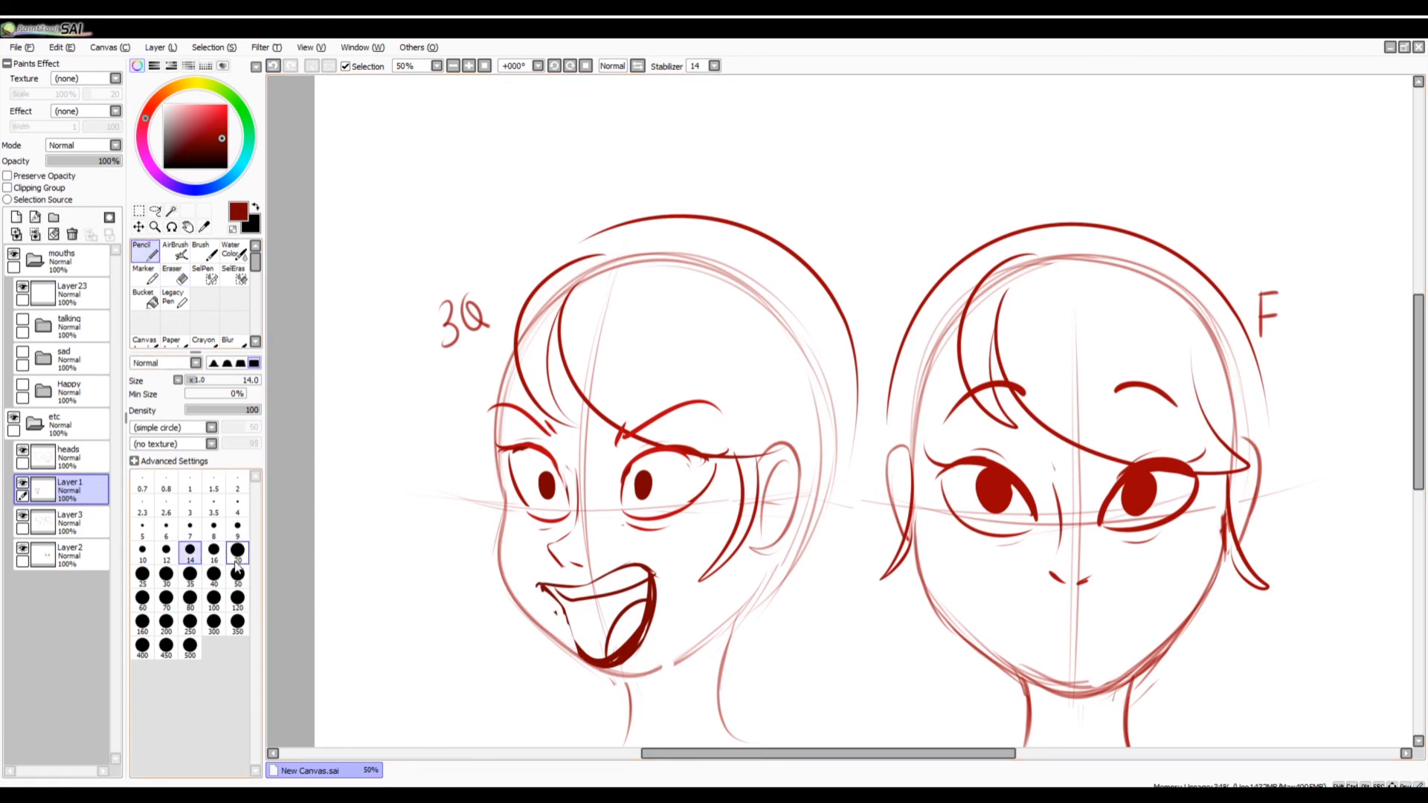
mouse_move(564, 608)
left_mouse_down()
mouse_move(598, 662)
mouse_move(616, 653)
left_mouse_up()
mouse_move(655, 519)
left_mouse_down()
mouse_move(703, 517)
mouse_move(667, 533)
left_mouse_up()
Erase the whole open mouth from the three-quarter face with a size 120 Eraser.
left_click(175, 276)
left_click(237, 624)
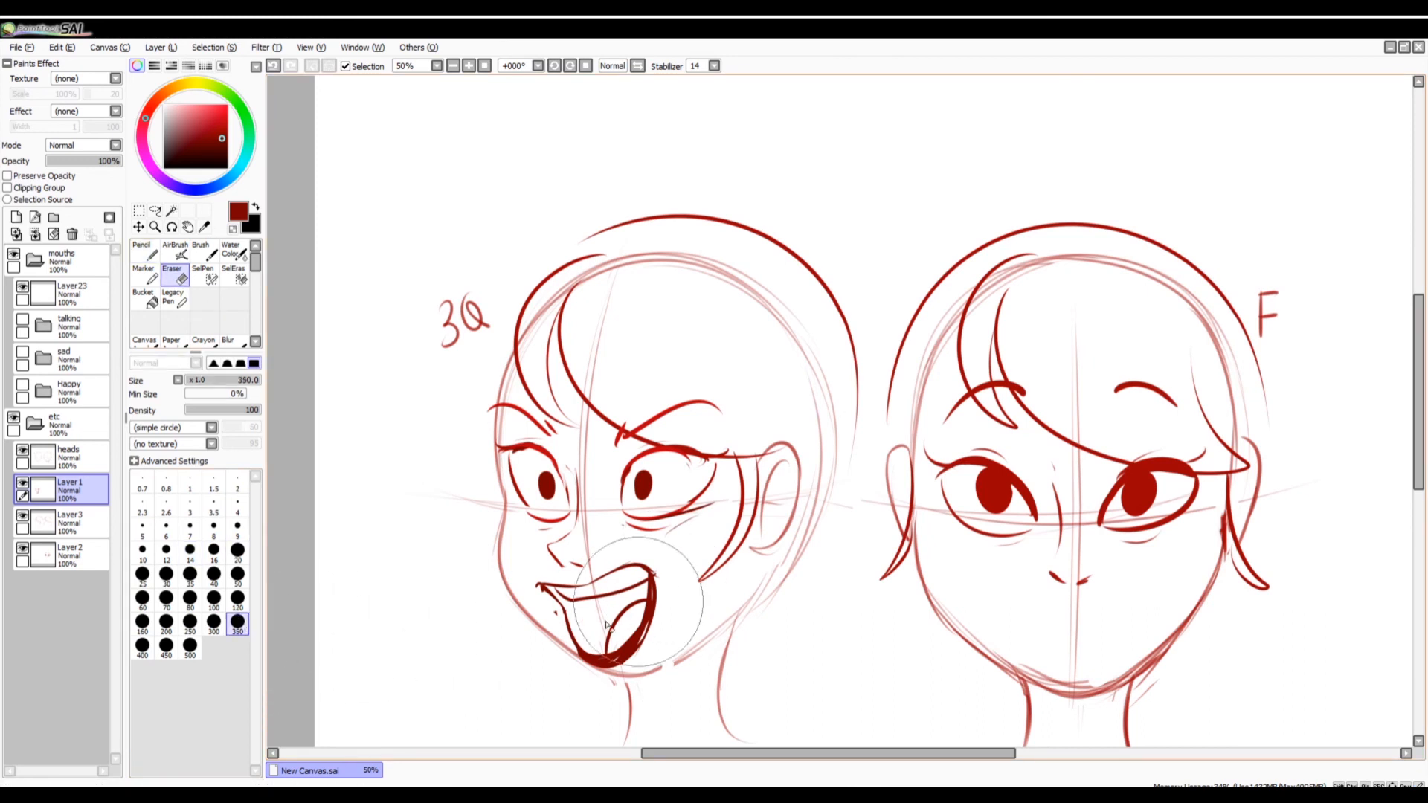
left_click(237, 599)
mouse_move(606, 582)
left_mouse_down()
mouse_move(544, 592)
mouse_move(612, 600)
mouse_move(580, 684)
left_mouse_up()
Draw an angular, boxy shouting mouth with teeth and tongue on the three-quarter face with a size 14 dark red Pencil.
left_click(145, 253)
left_click(190, 551)
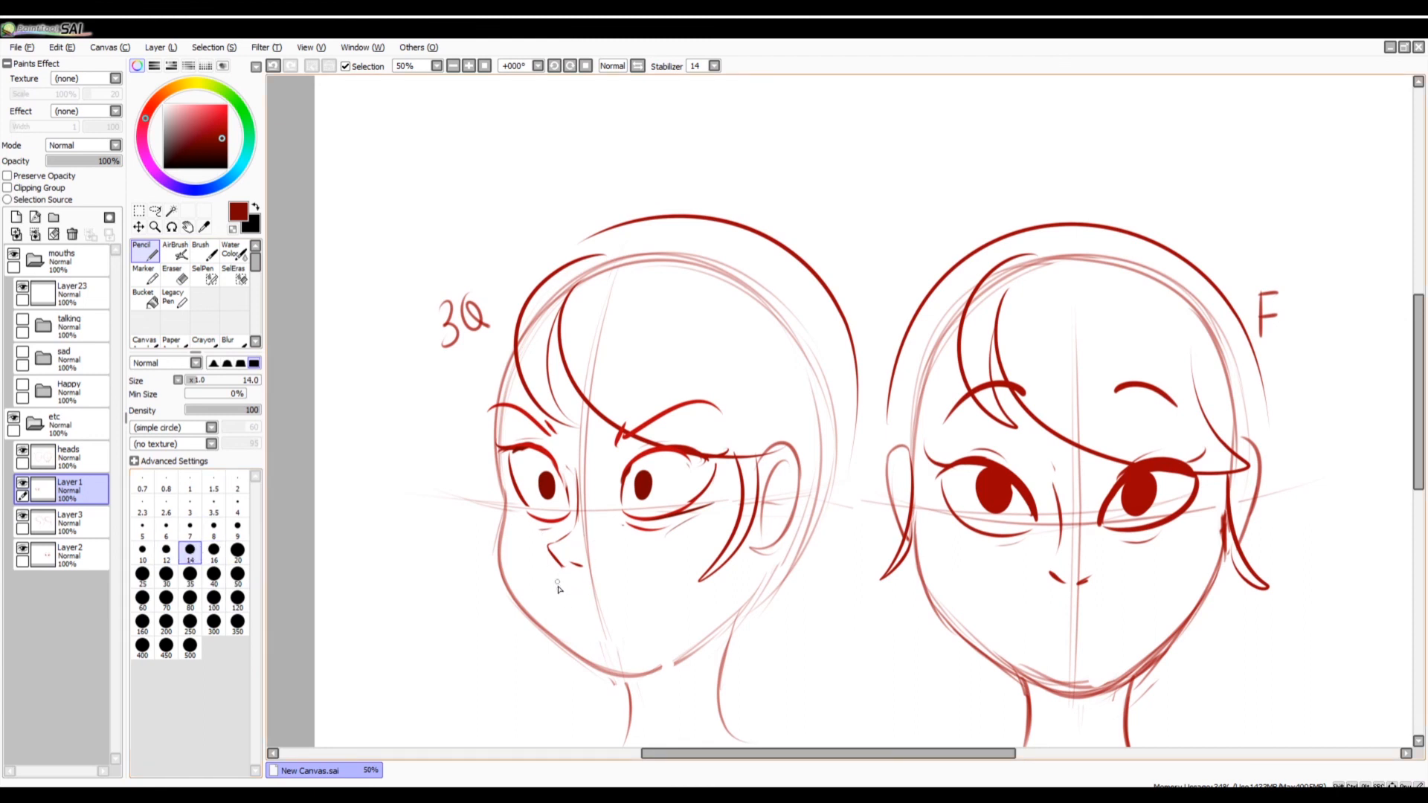
mouse_move(549, 588)
left_mouse_down()
mouse_move(613, 574)
mouse_move(638, 590)
mouse_move(565, 635)
mouse_move(637, 642)
left_mouse_up()
key("ctrl+z")
mouse_move(552, 591)
left_mouse_down()
mouse_move(587, 644)
mouse_move(649, 644)
left_mouse_up()
key("ctrl+z")
mouse_move(627, 578)
left_mouse_down()
mouse_move(652, 638)
mouse_move(581, 643)
mouse_move(642, 649)
left_mouse_up()
left_click_drag(557, 587, 641, 596)
mouse_move(597, 640)
left_mouse_down()
mouse_move(640, 605)
mouse_move(657, 650)
mouse_move(634, 658)
left_mouse_up()
left_click_drag(555, 592, 567, 637)
Draw two bright red curves beside the three-quarter face, one rounded and one more angular, with a size 20 Pencil.
left_click(237, 549)
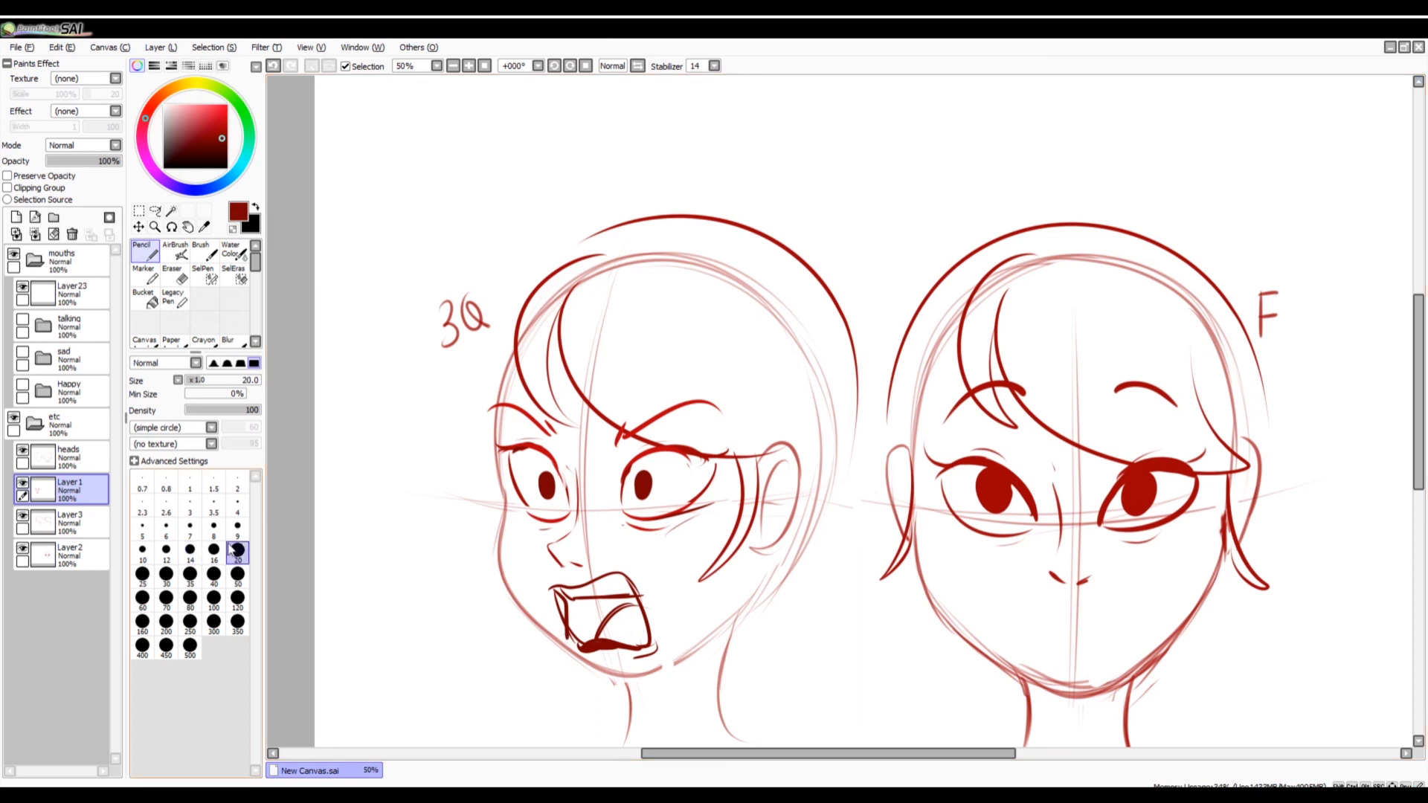
left_click(222, 113)
mouse_move(385, 346)
left_mouse_down()
mouse_move(406, 355)
mouse_move(401, 498)
left_mouse_up()
mouse_move(374, 542)
left_mouse_down()
mouse_move(398, 529)
mouse_move(409, 636)
left_mouse_up()
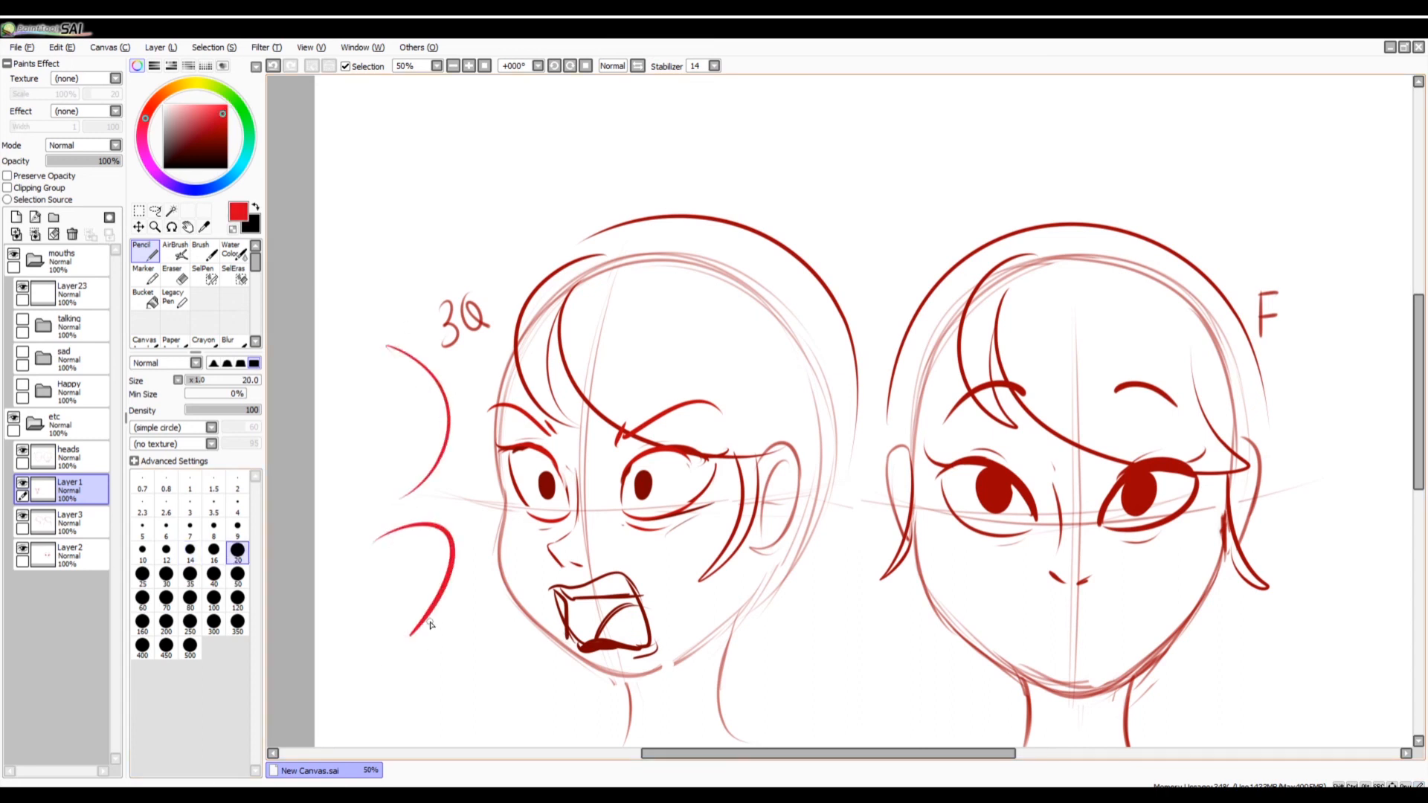
Fill the shouting mouth's interior bright red, leaving teeth and tongue white, and thicken its outline in very dark red.
left_click(238, 574)
mouse_move(574, 605)
left_mouse_down()
mouse_move(631, 603)
mouse_move(568, 635)
mouse_move(566, 607)
mouse_move(570, 627)
mouse_move(607, 633)
mouse_move(592, 646)
mouse_move(624, 627)
mouse_move(557, 595)
mouse_move(579, 644)
mouse_move(559, 589)
mouse_move(574, 602)
mouse_move(575, 588)
mouse_move(638, 584)
left_mouse_up()
key("e")
left_click(237, 549)
left_click(213, 153)
left_click(146, 252)
left_click(237, 550)
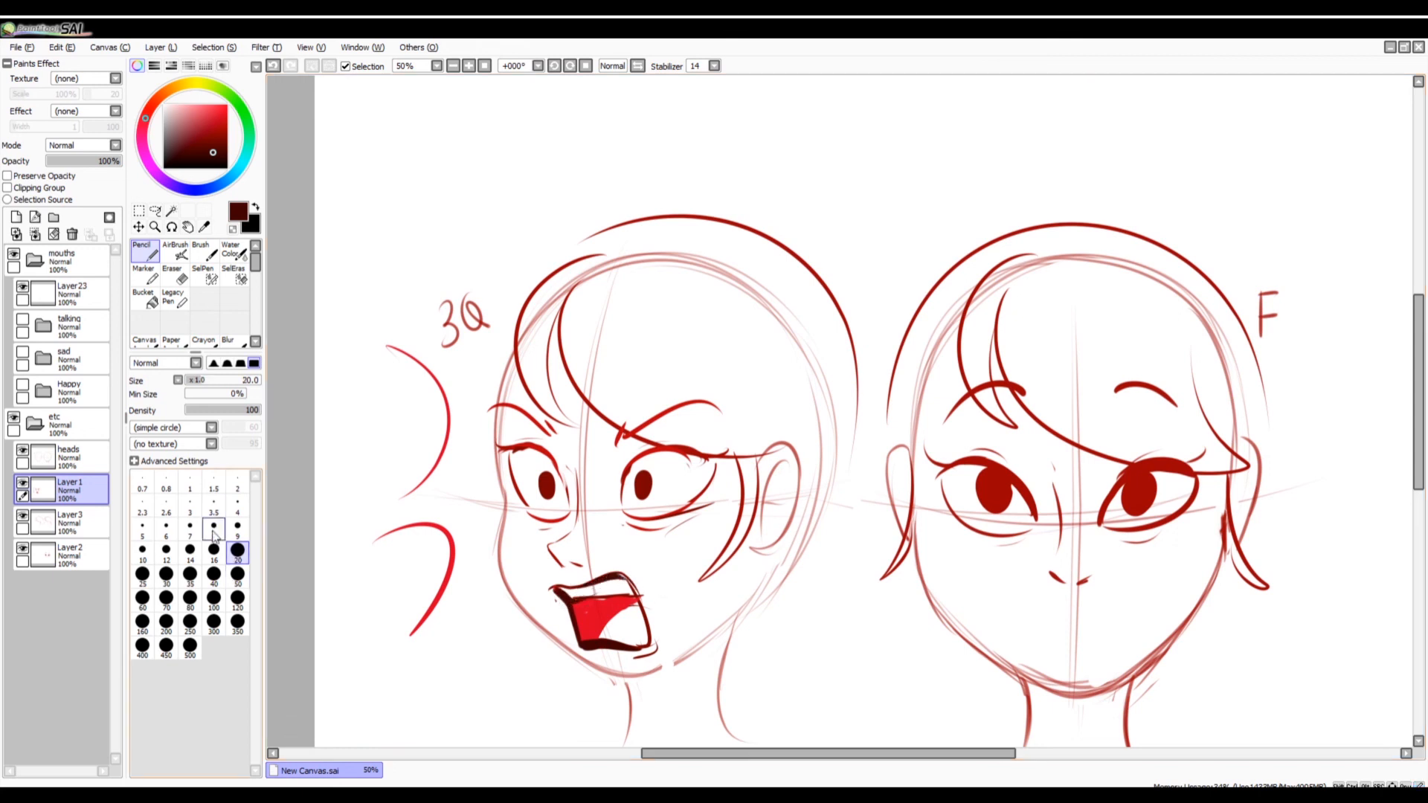
Show and expand the Happy group, and hide the open smiles on its Layer5.
left_click(24, 385)
left_click(26, 384)
left_click(43, 391)
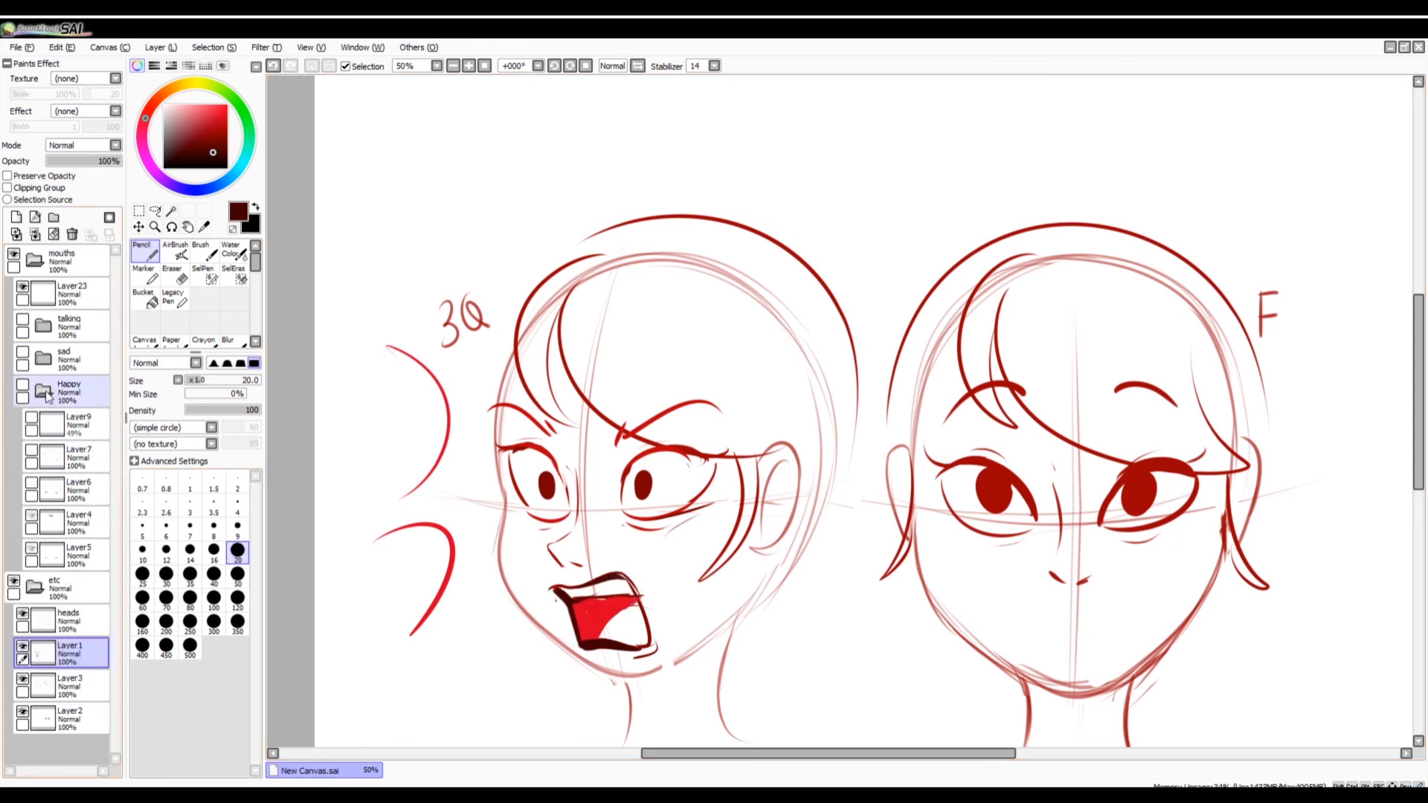
left_click(33, 385)
left_click(24, 385)
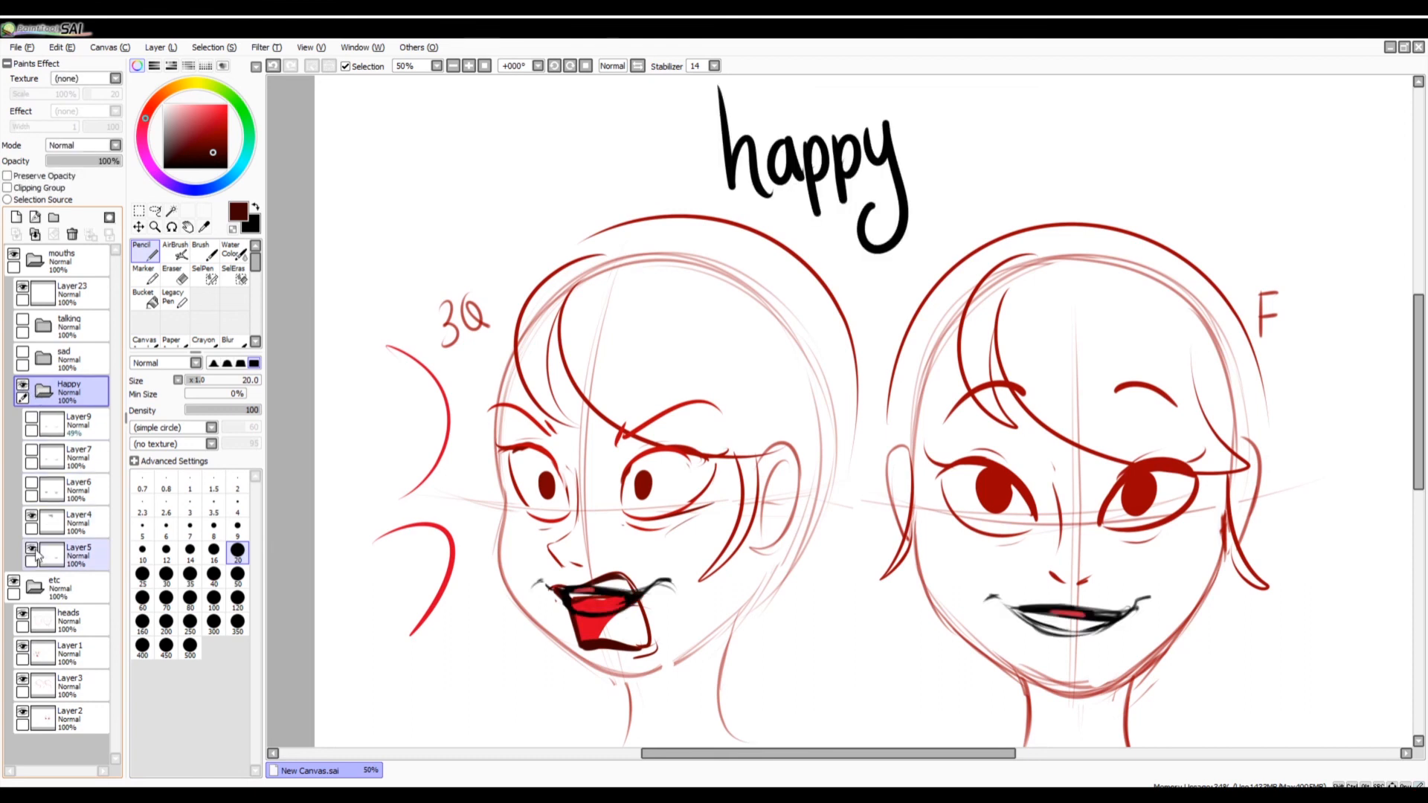
left_click(31, 548)
left_click(483, 65)
left_click(470, 65)
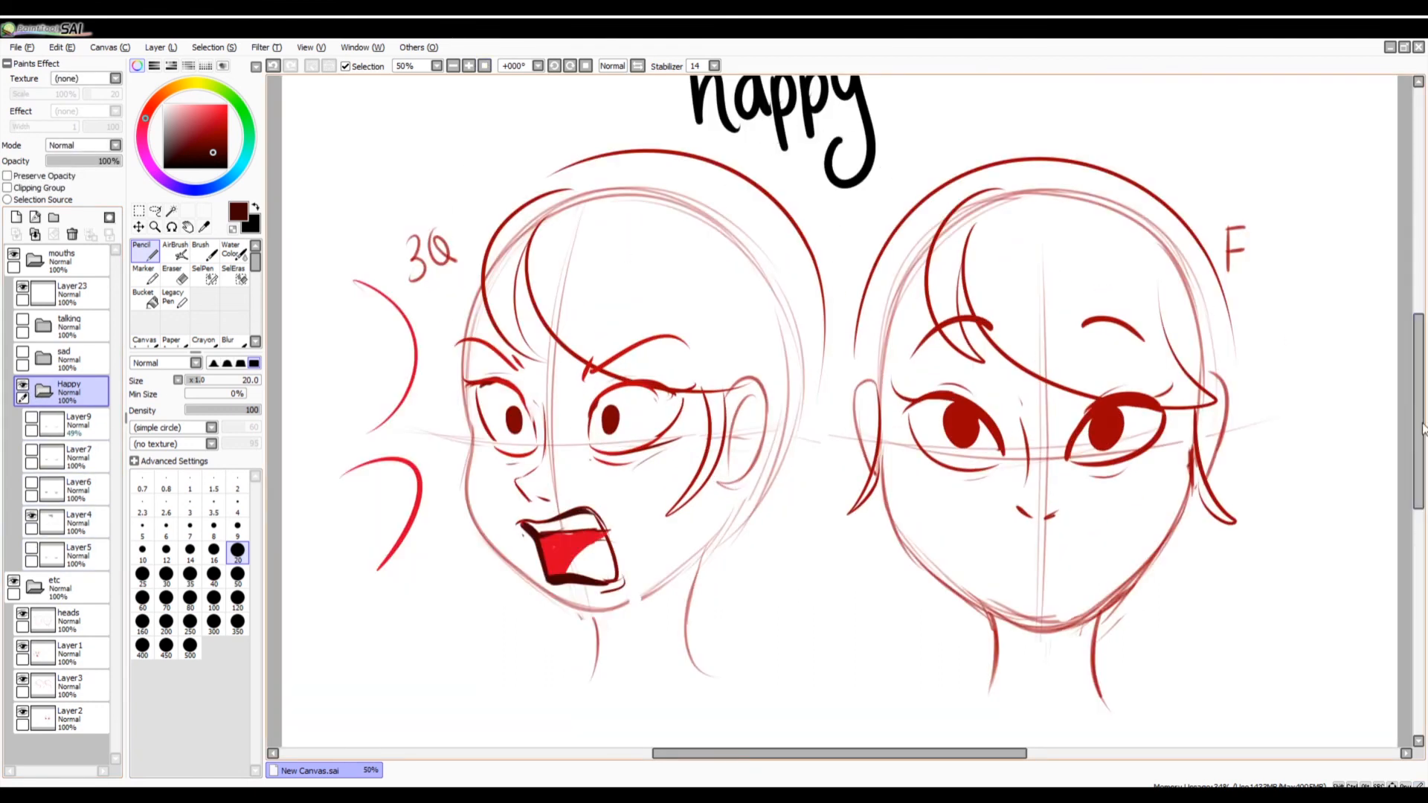
scroll(1037, 247, "up", 2)
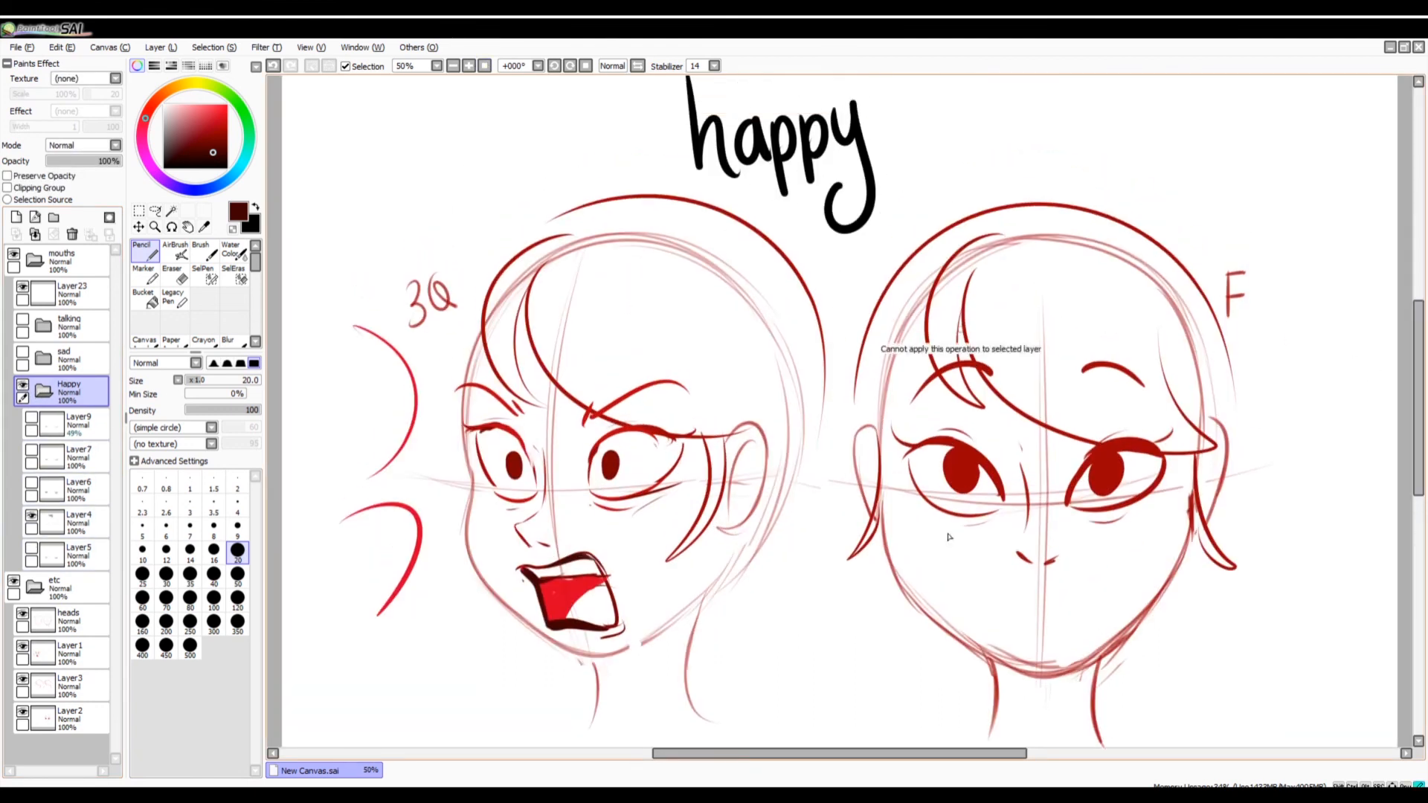